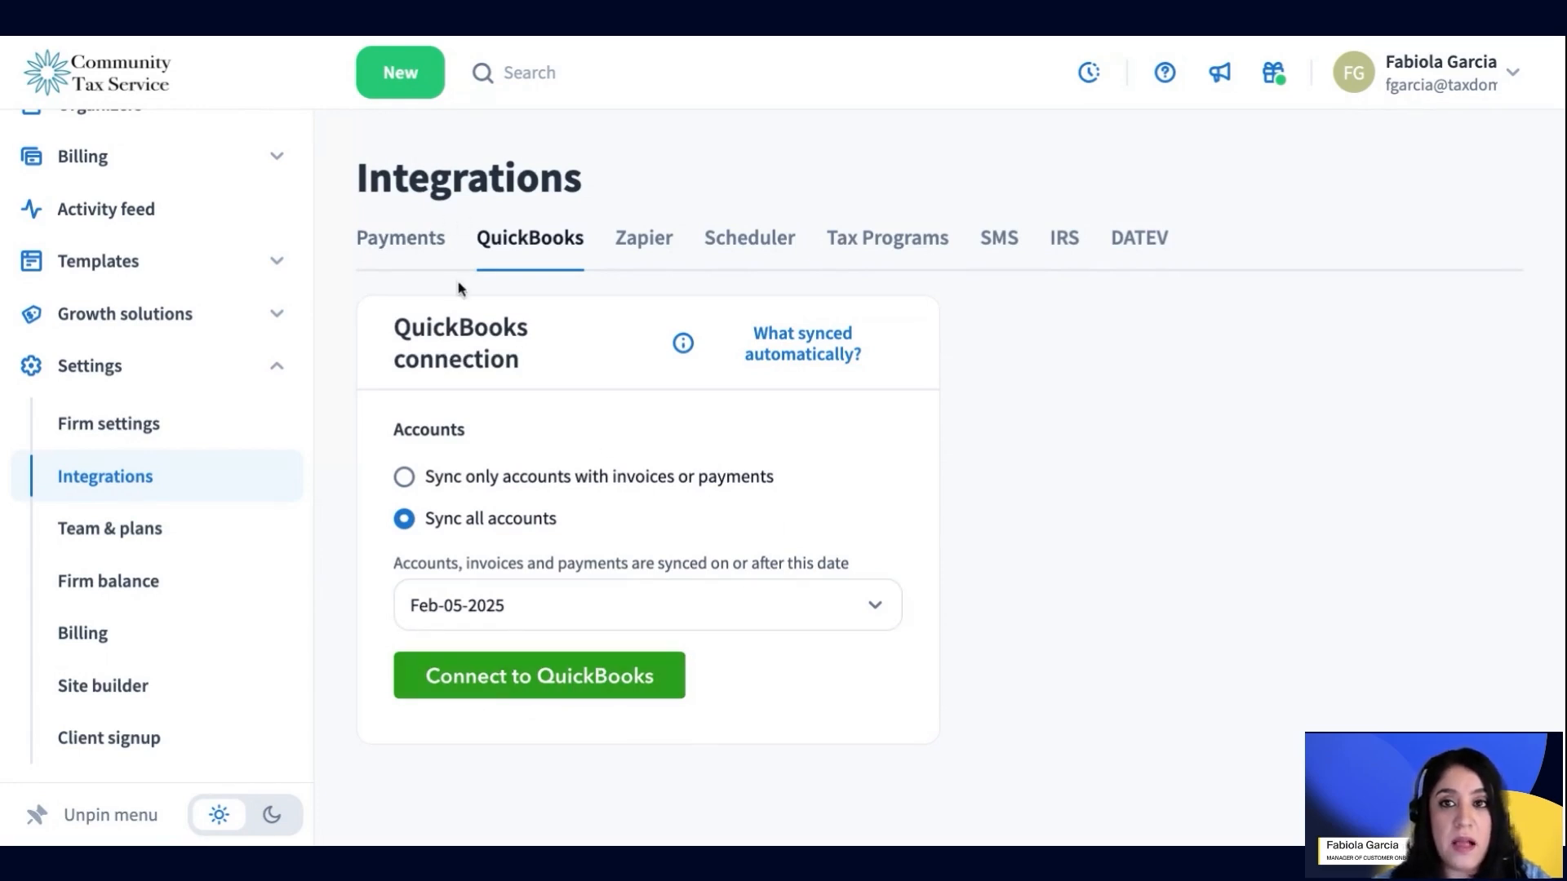
Show the Payments integrations tab and scroll through the Stripe, CPACharge and Prepayment providers
left_click(422, 251)
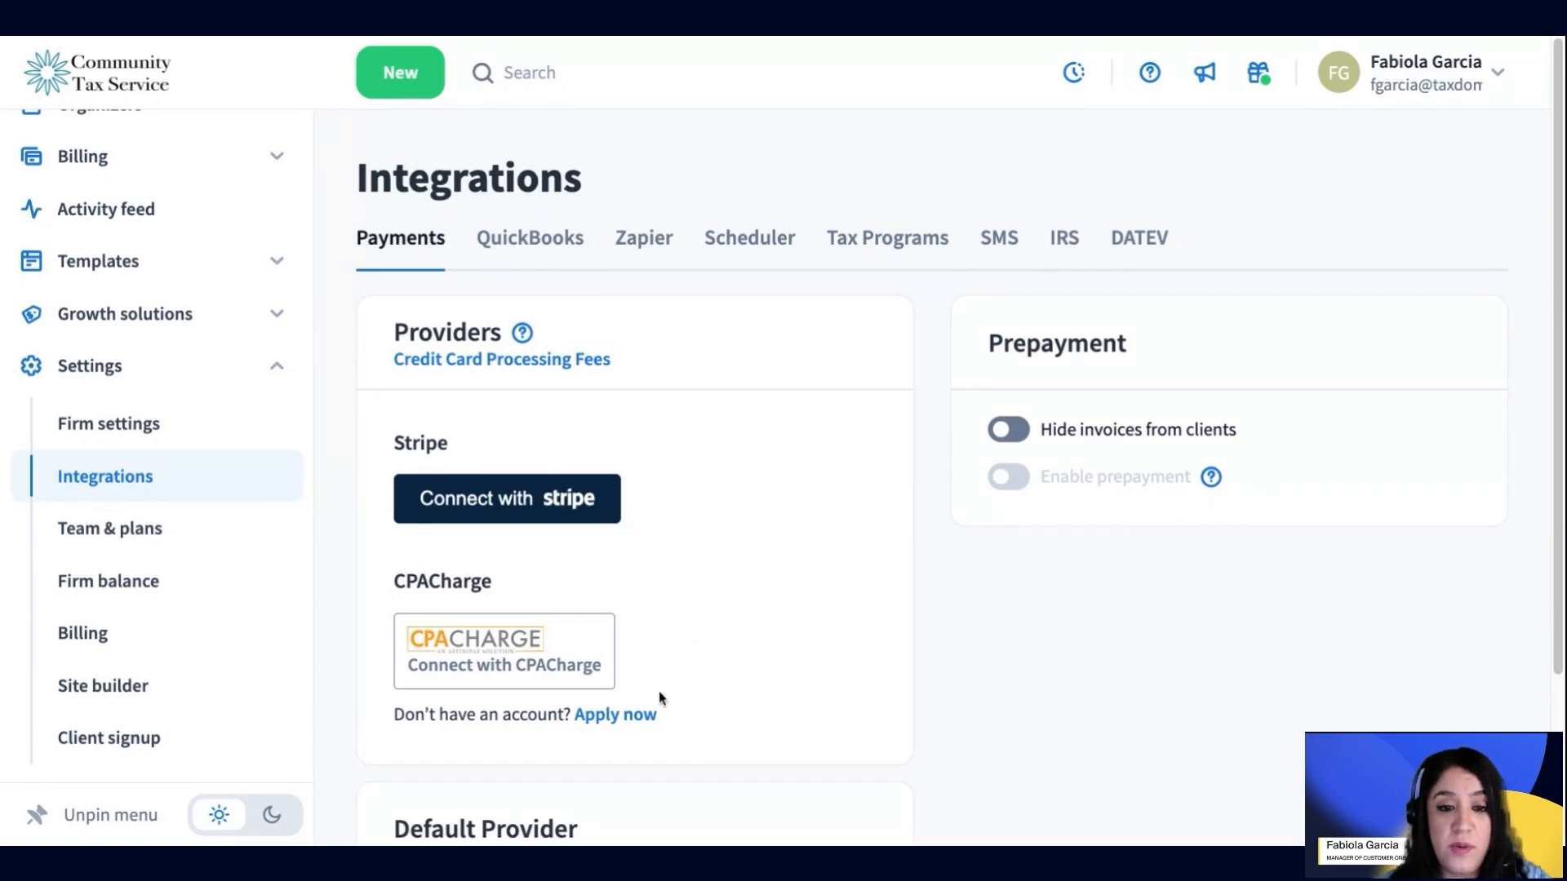
scroll(682, 672, "down", 2)
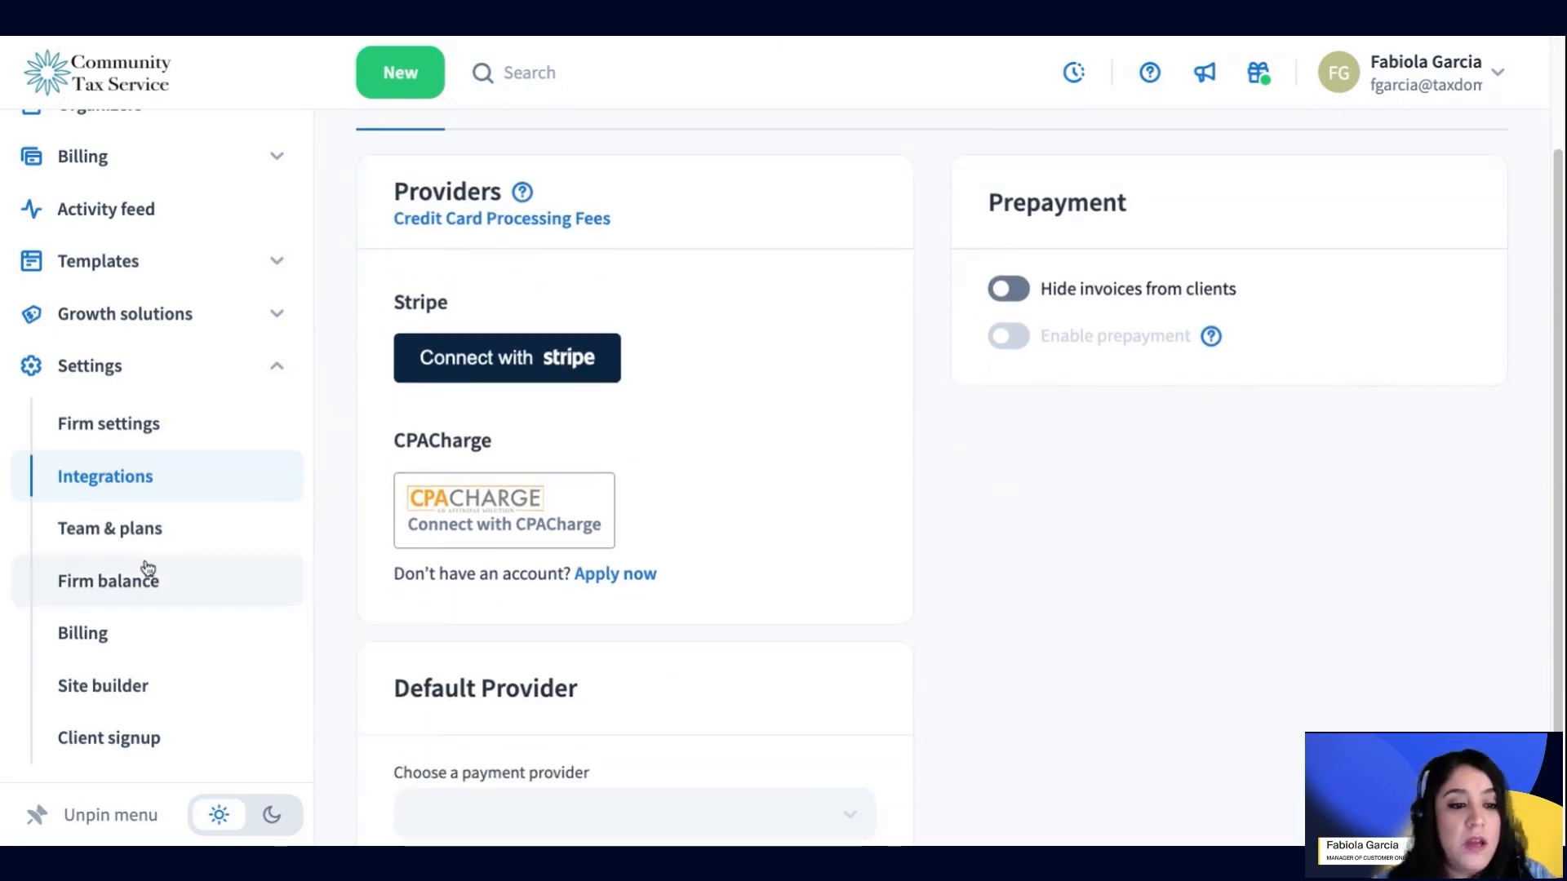
scroll(392, 532, "up", 2)
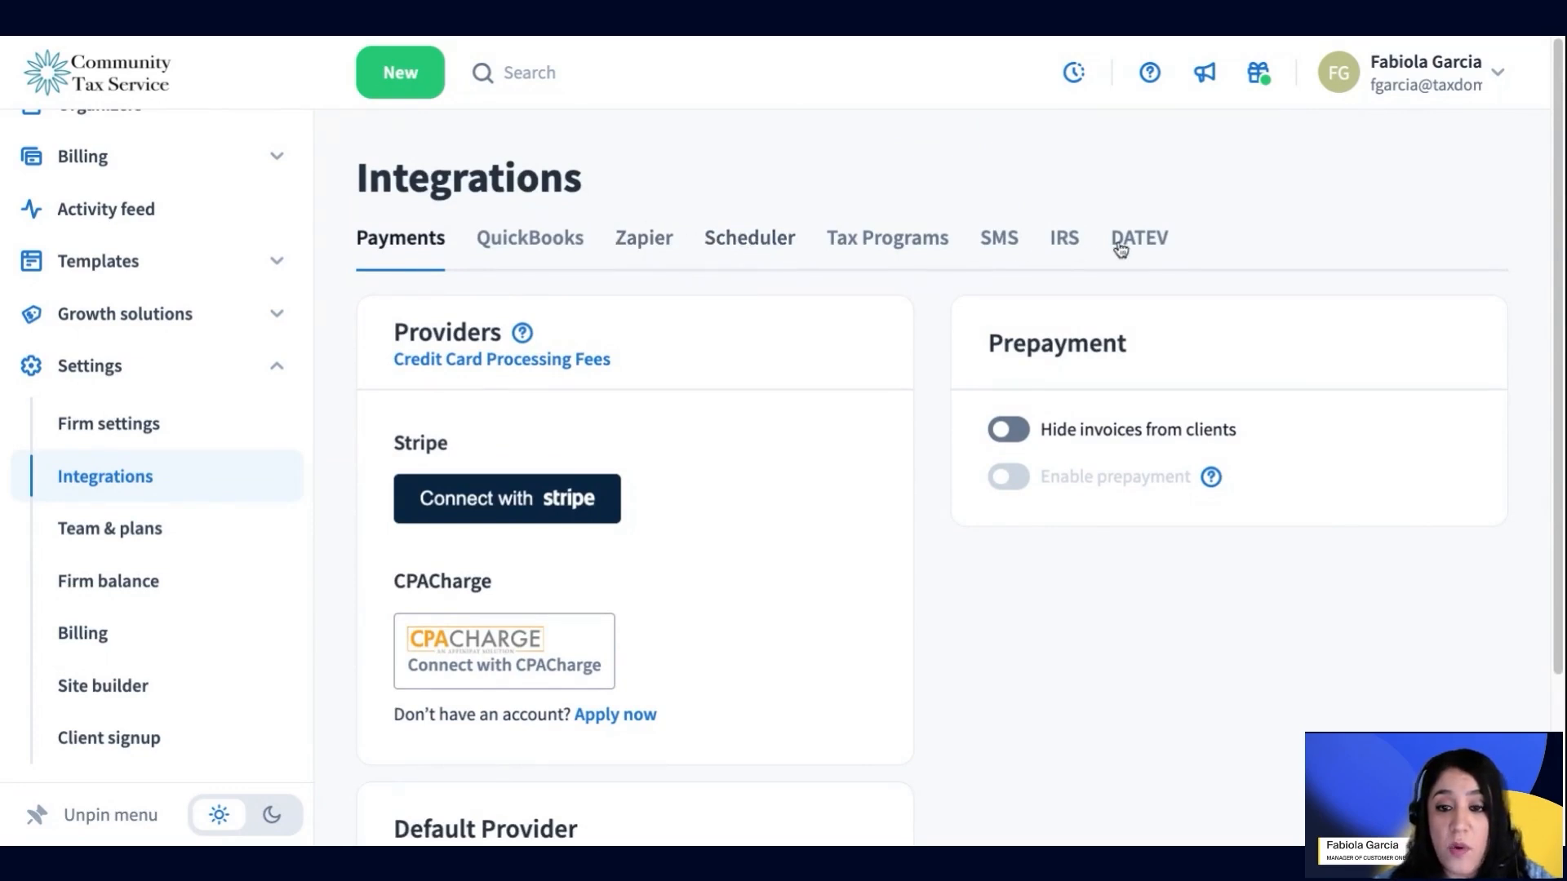
Move past Zapier to the Scheduler tab and preview the Acuity, Calendly, YouCanBook.me and Schedulista options
left_click(647, 245)
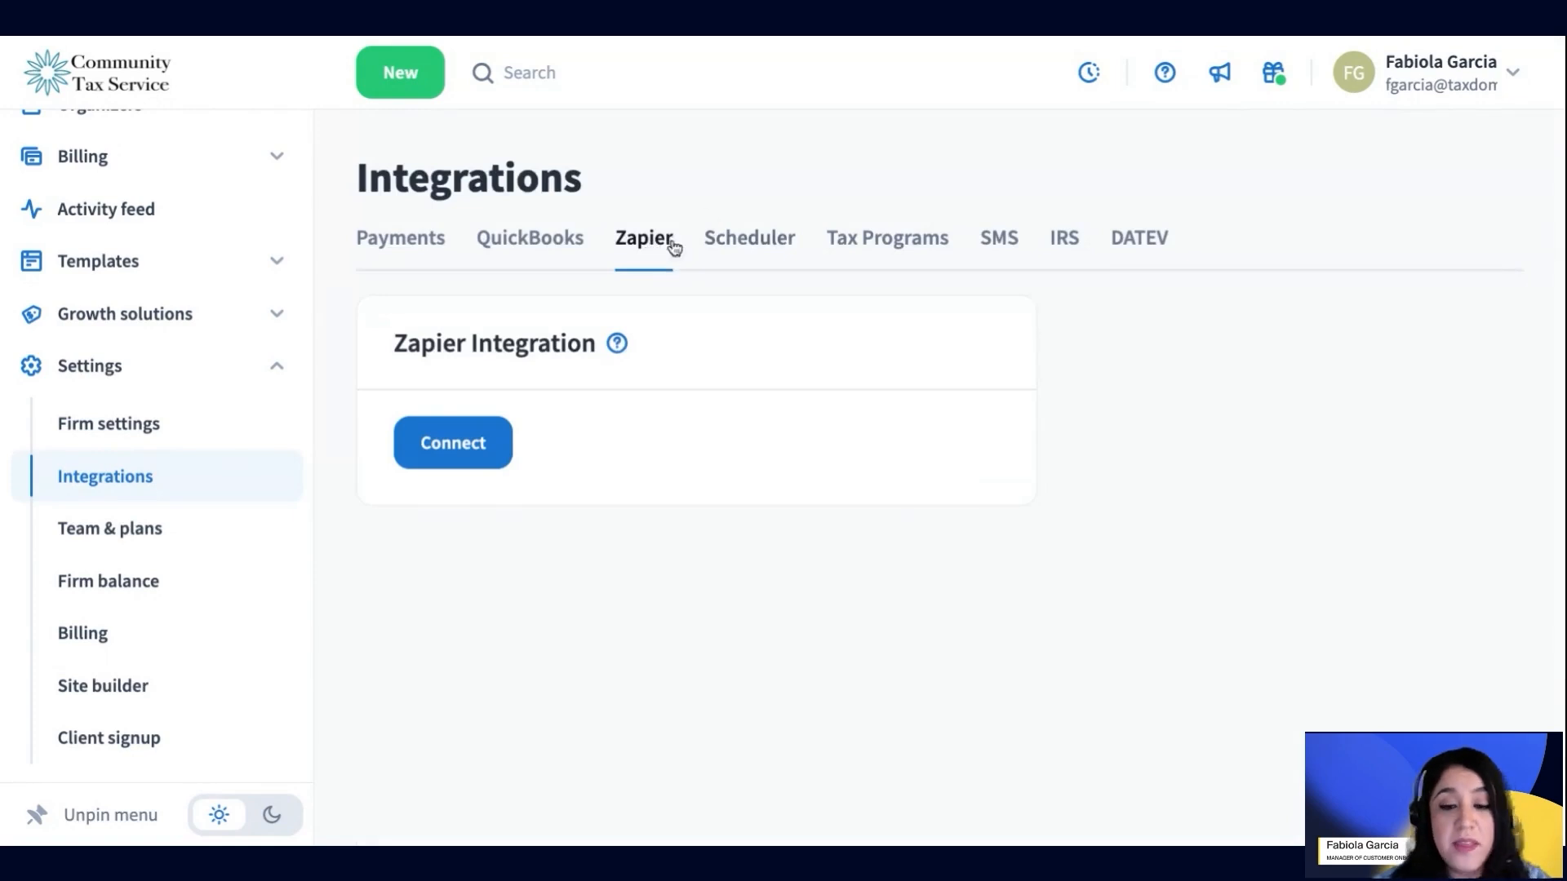
left_click(749, 245)
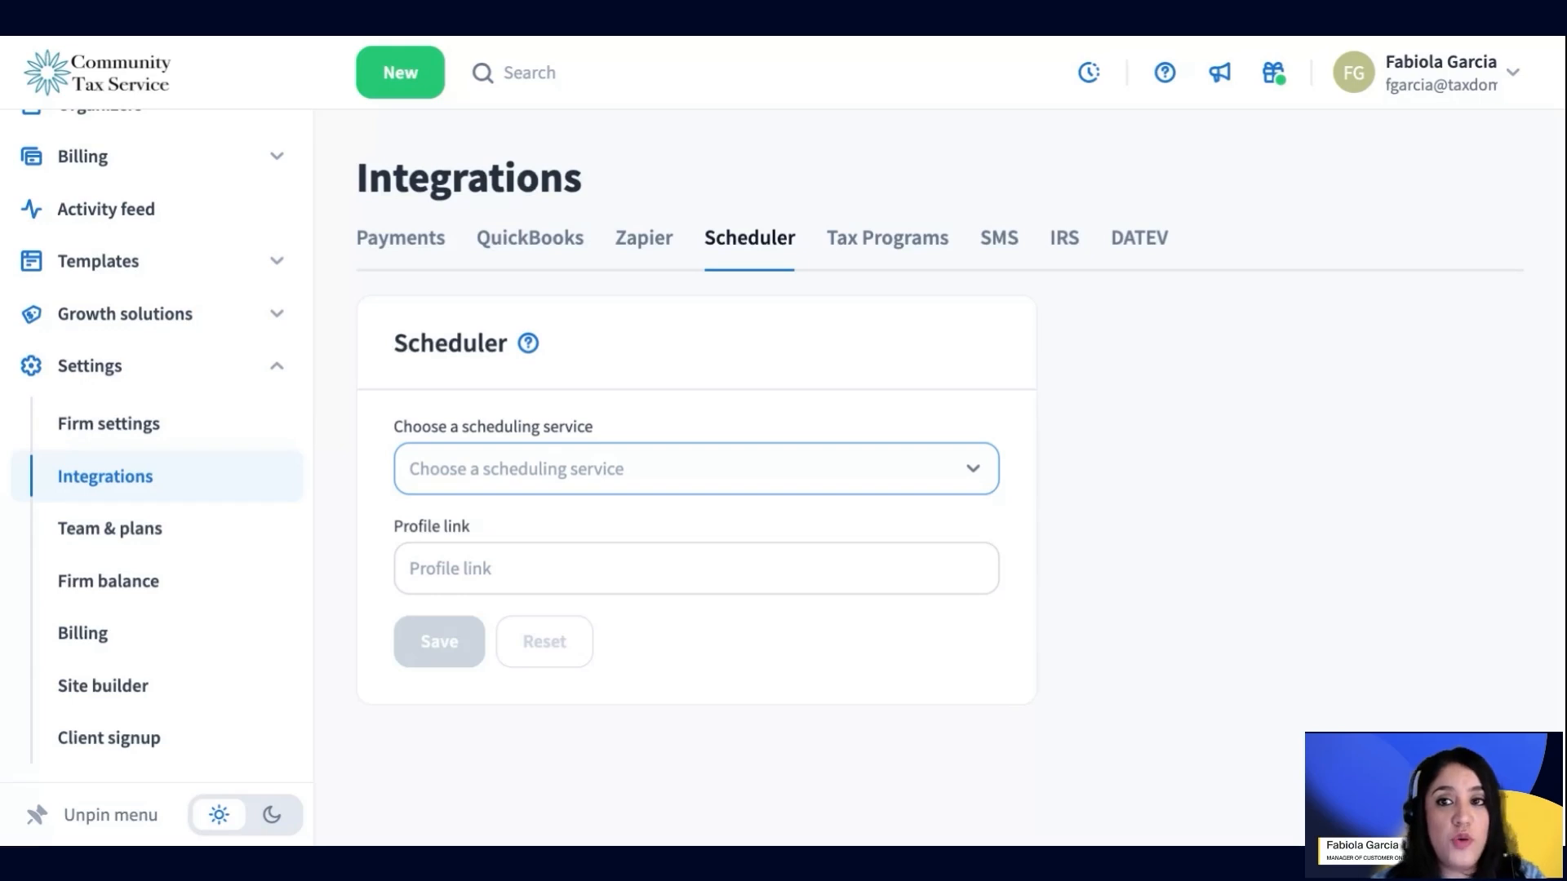
left_click(696, 469)
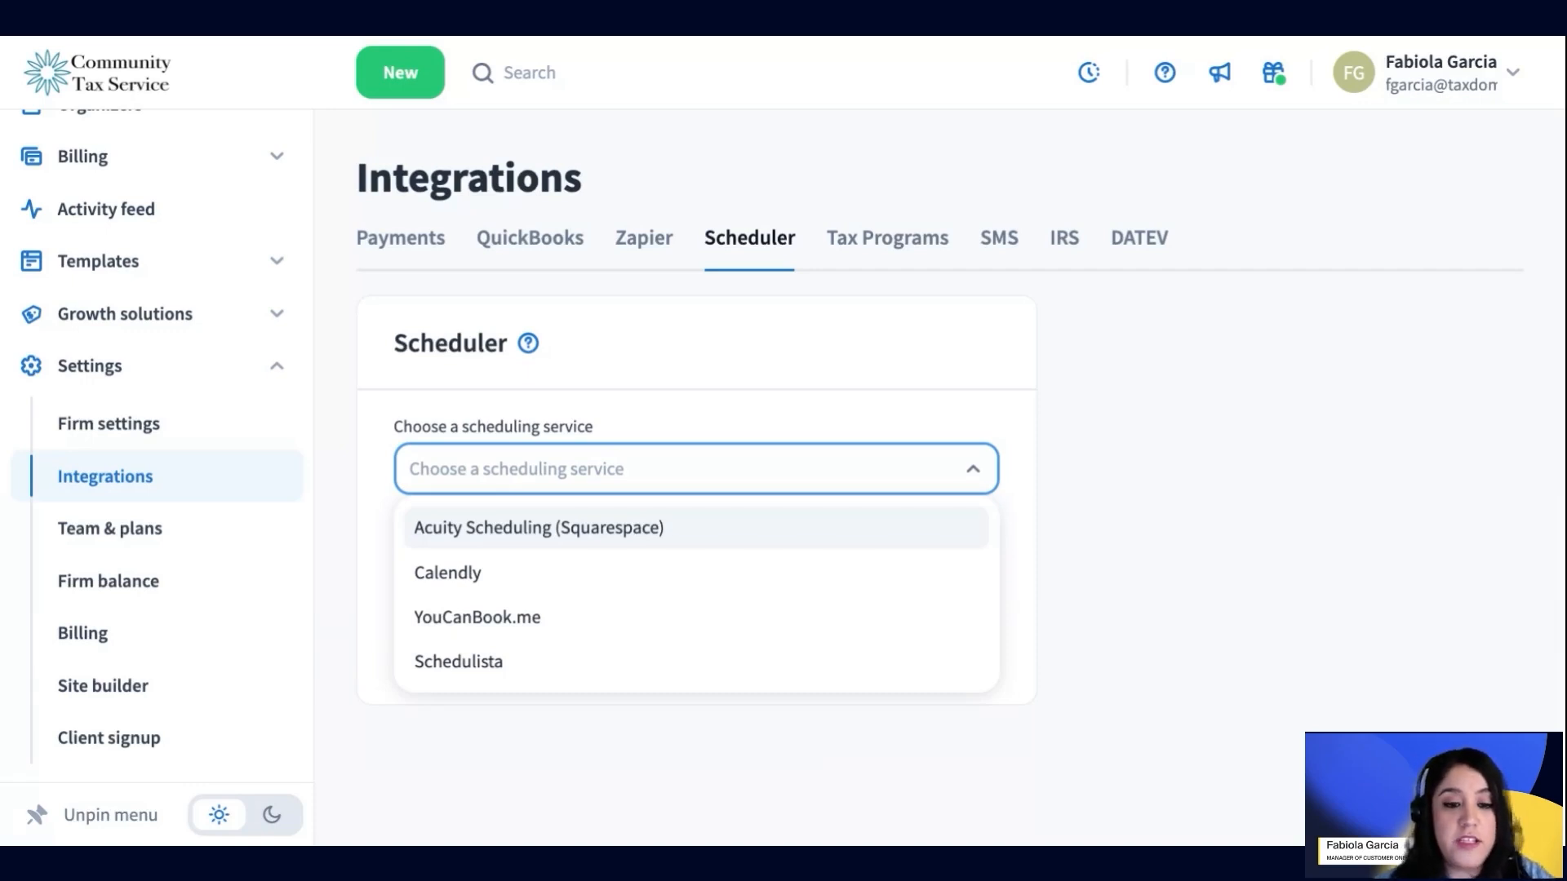
left_click(369, 412)
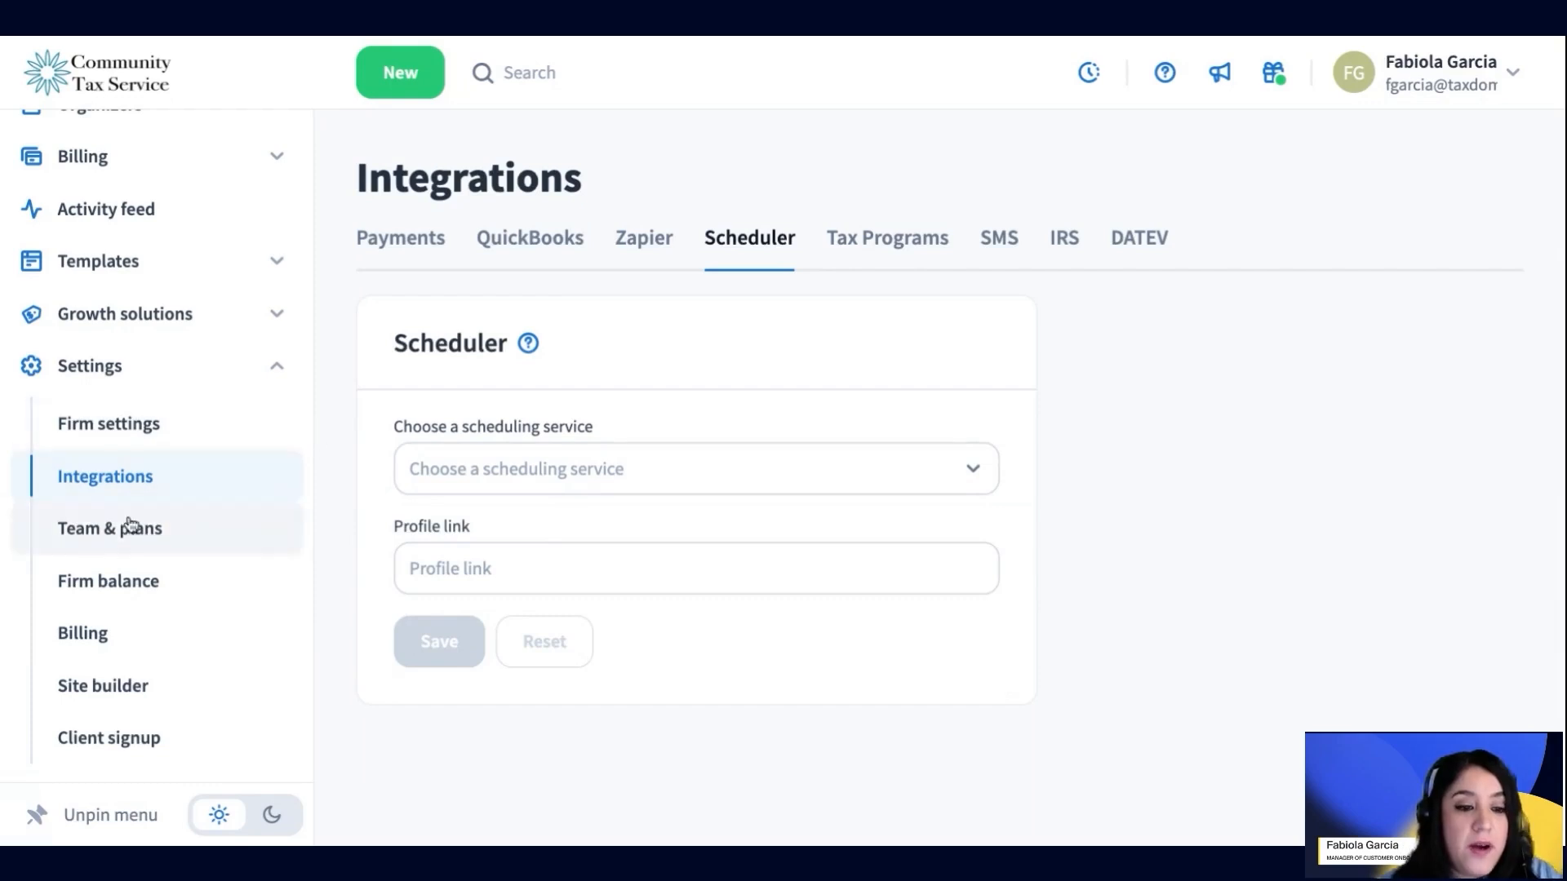
Go to Team & plans and list the three active team members (one Owner, two Employees)
left_click(196, 528)
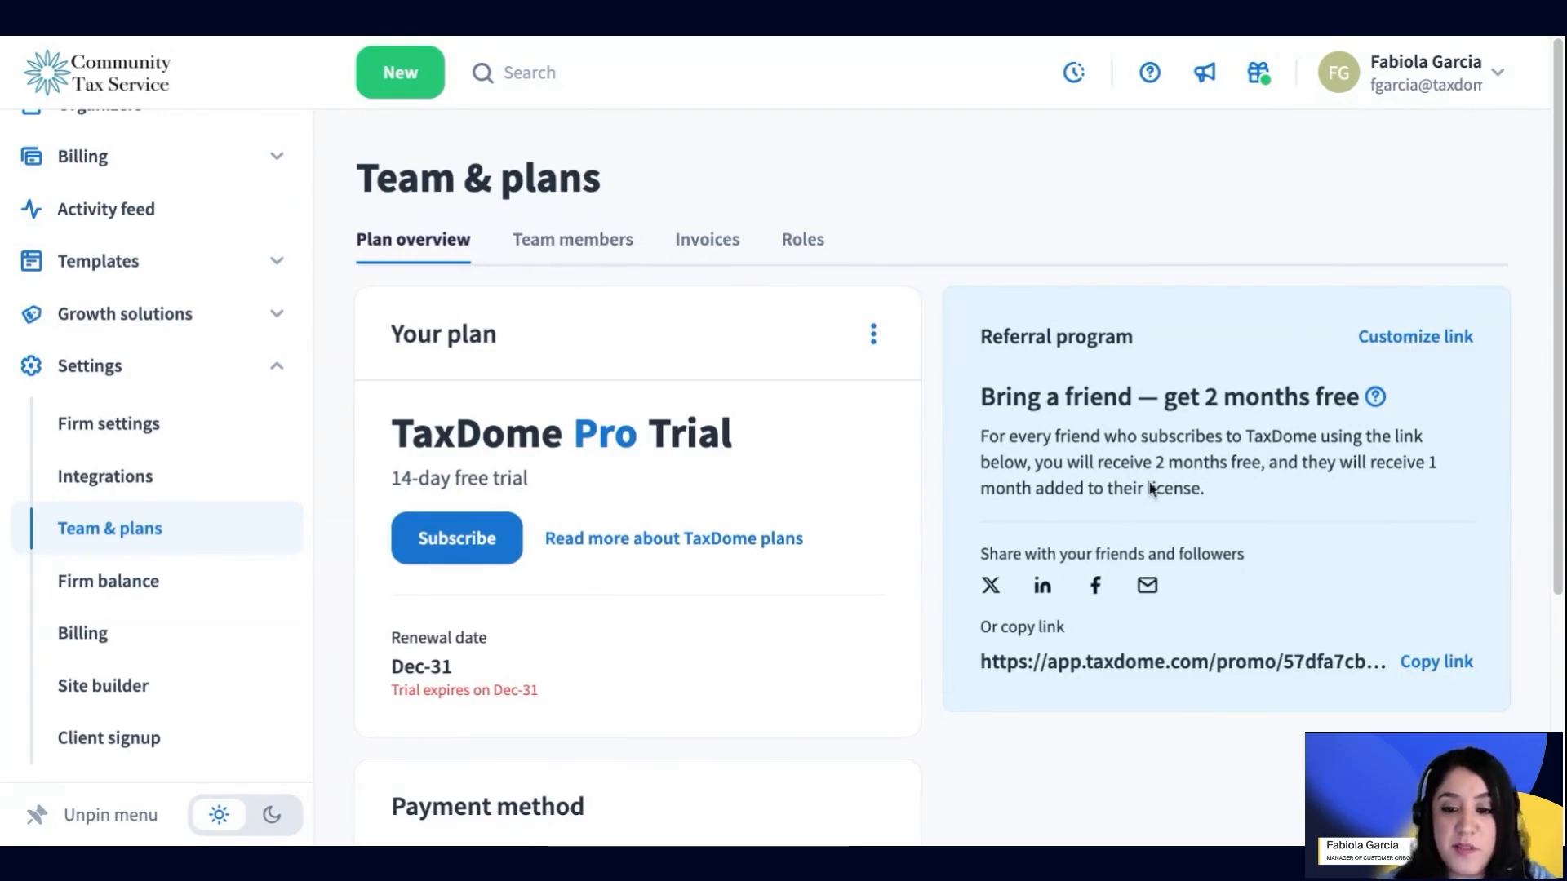
left_click(586, 263)
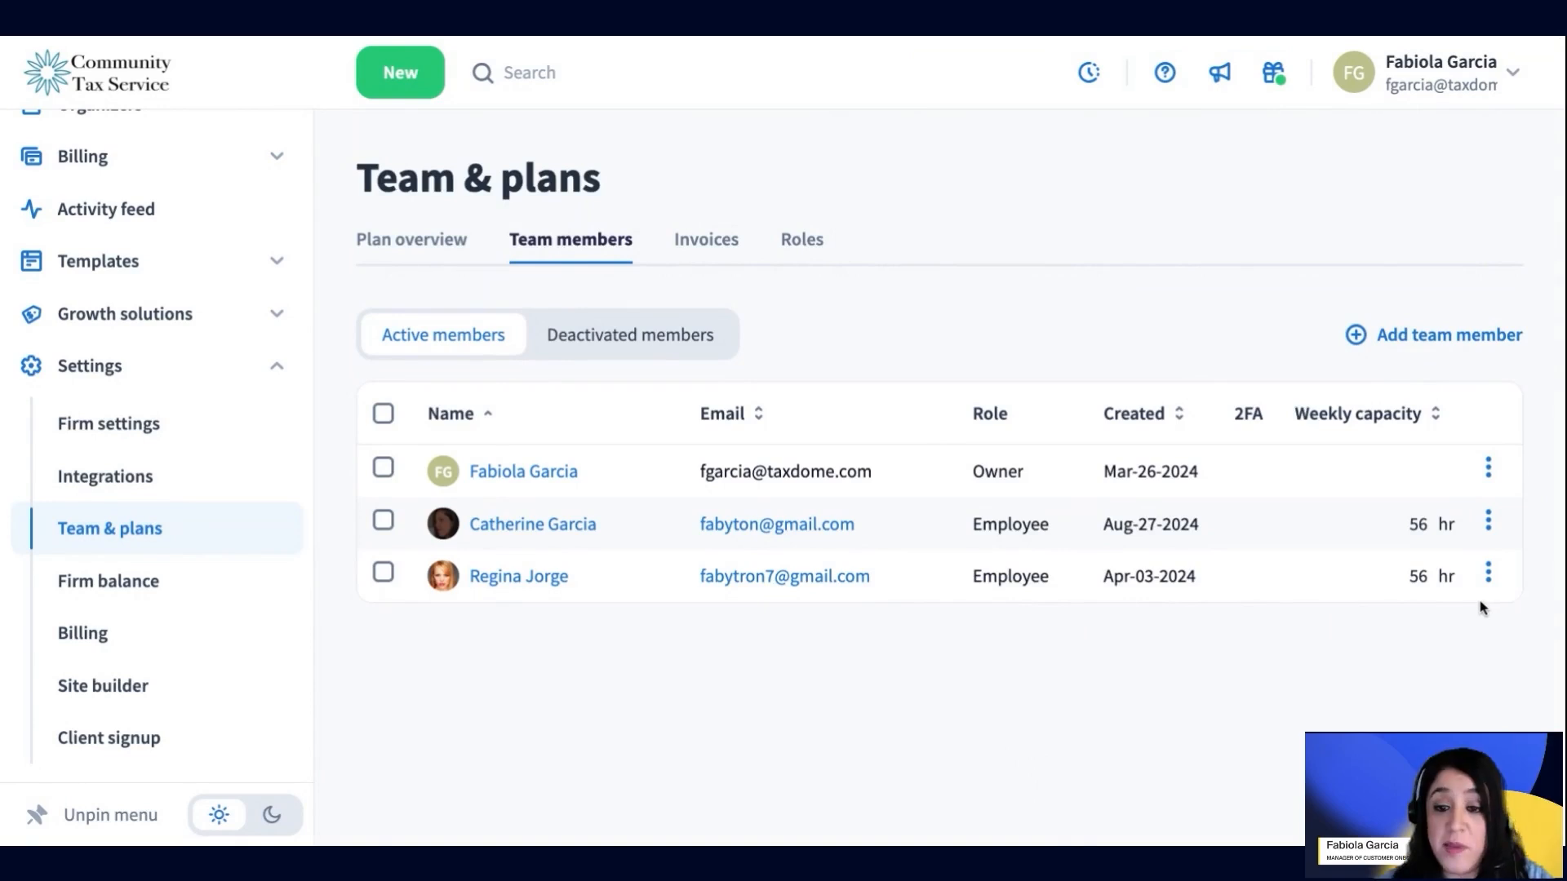
left_click(1490, 523)
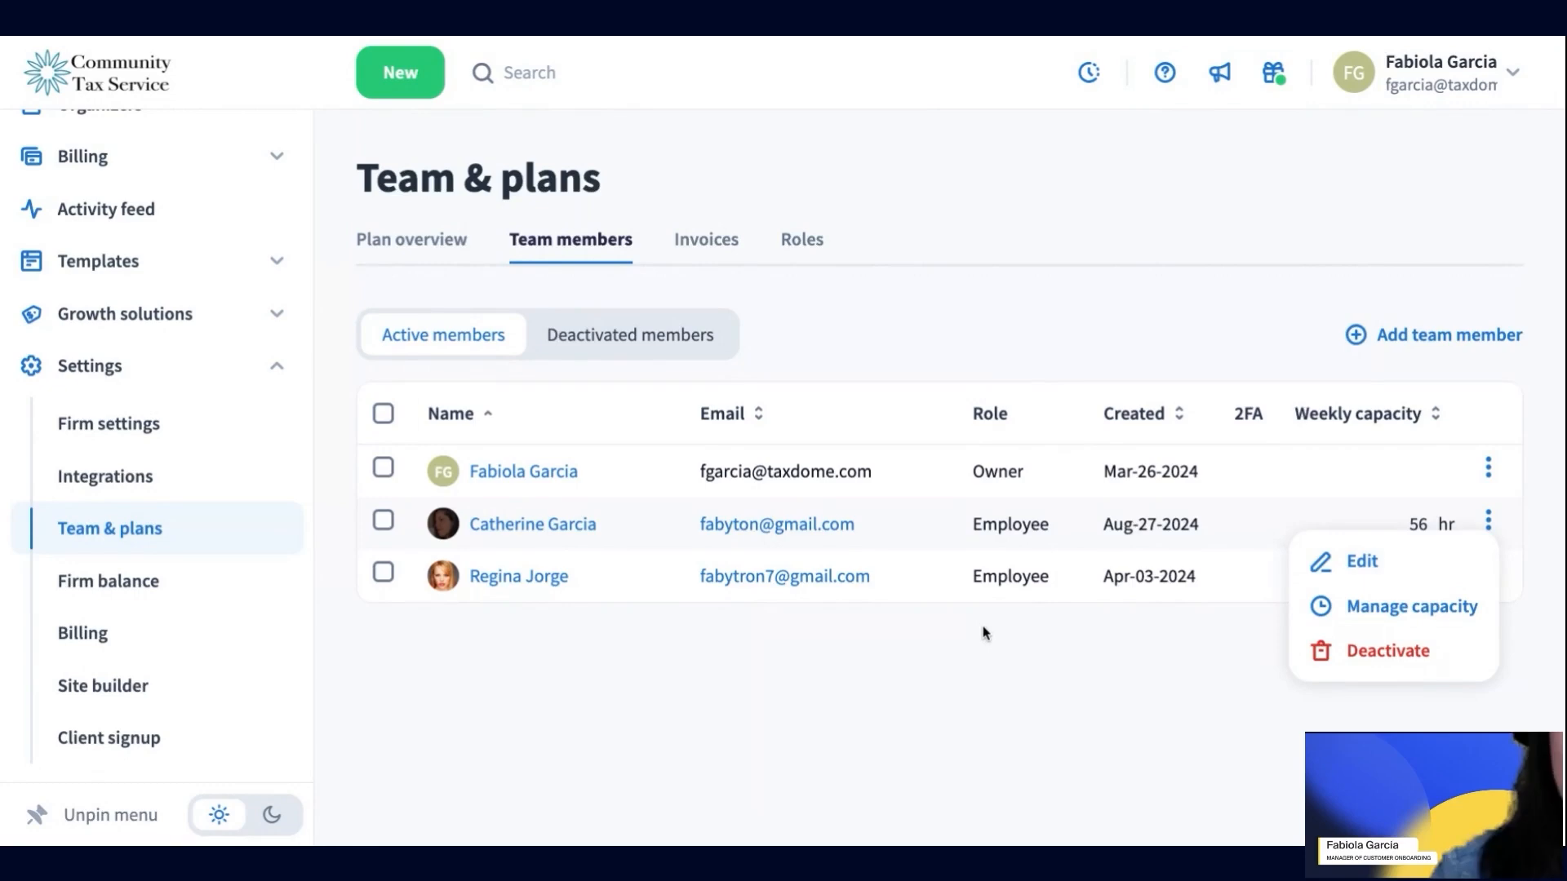
left_click(1396, 571)
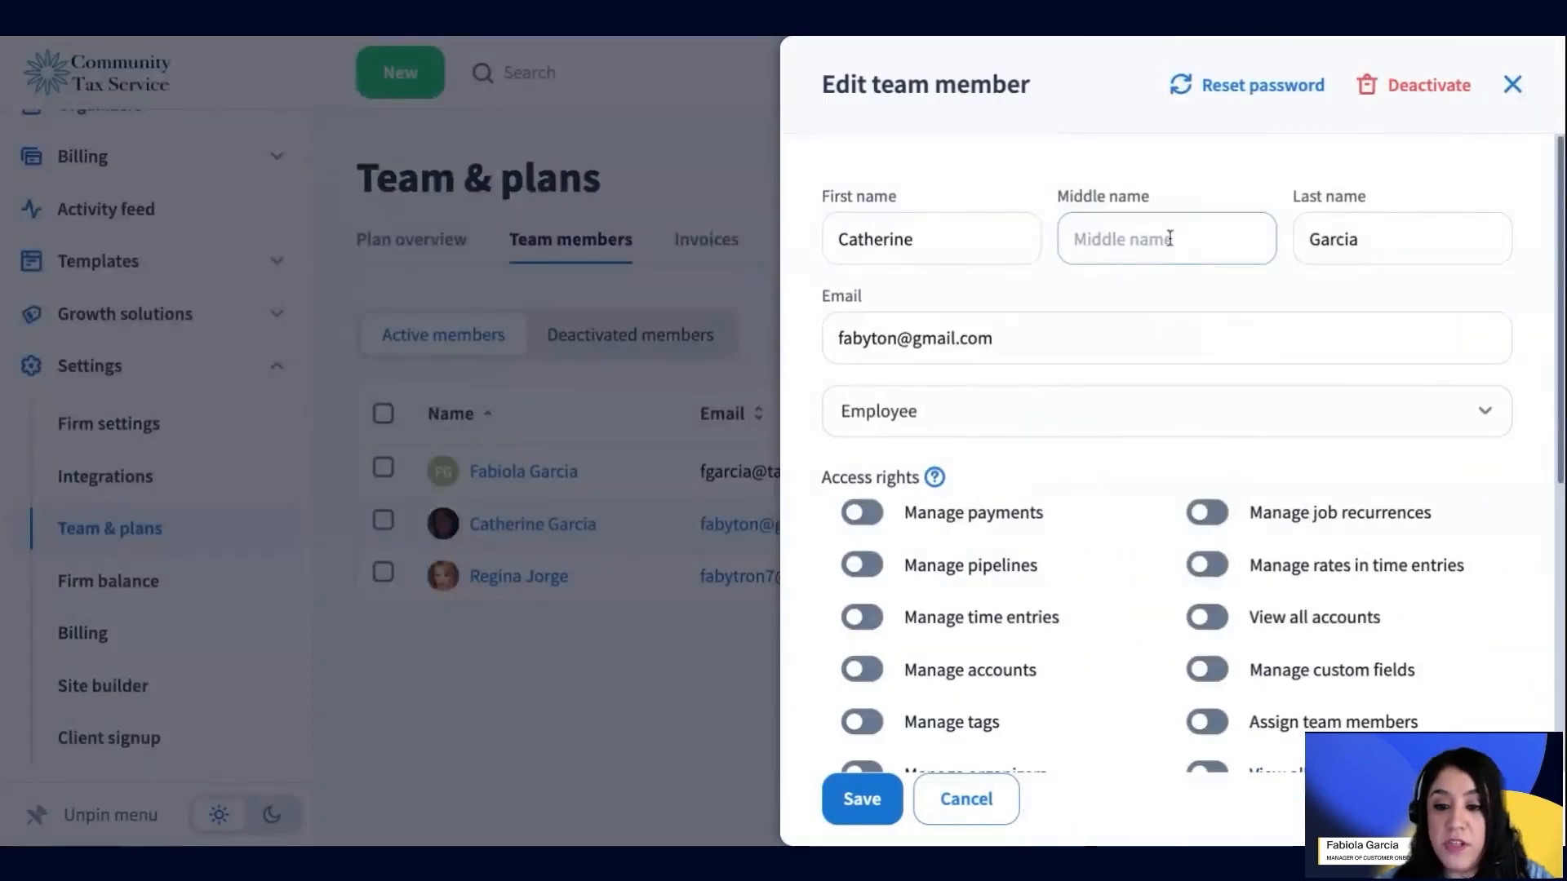
left_click(931, 423)
left_click(884, 532)
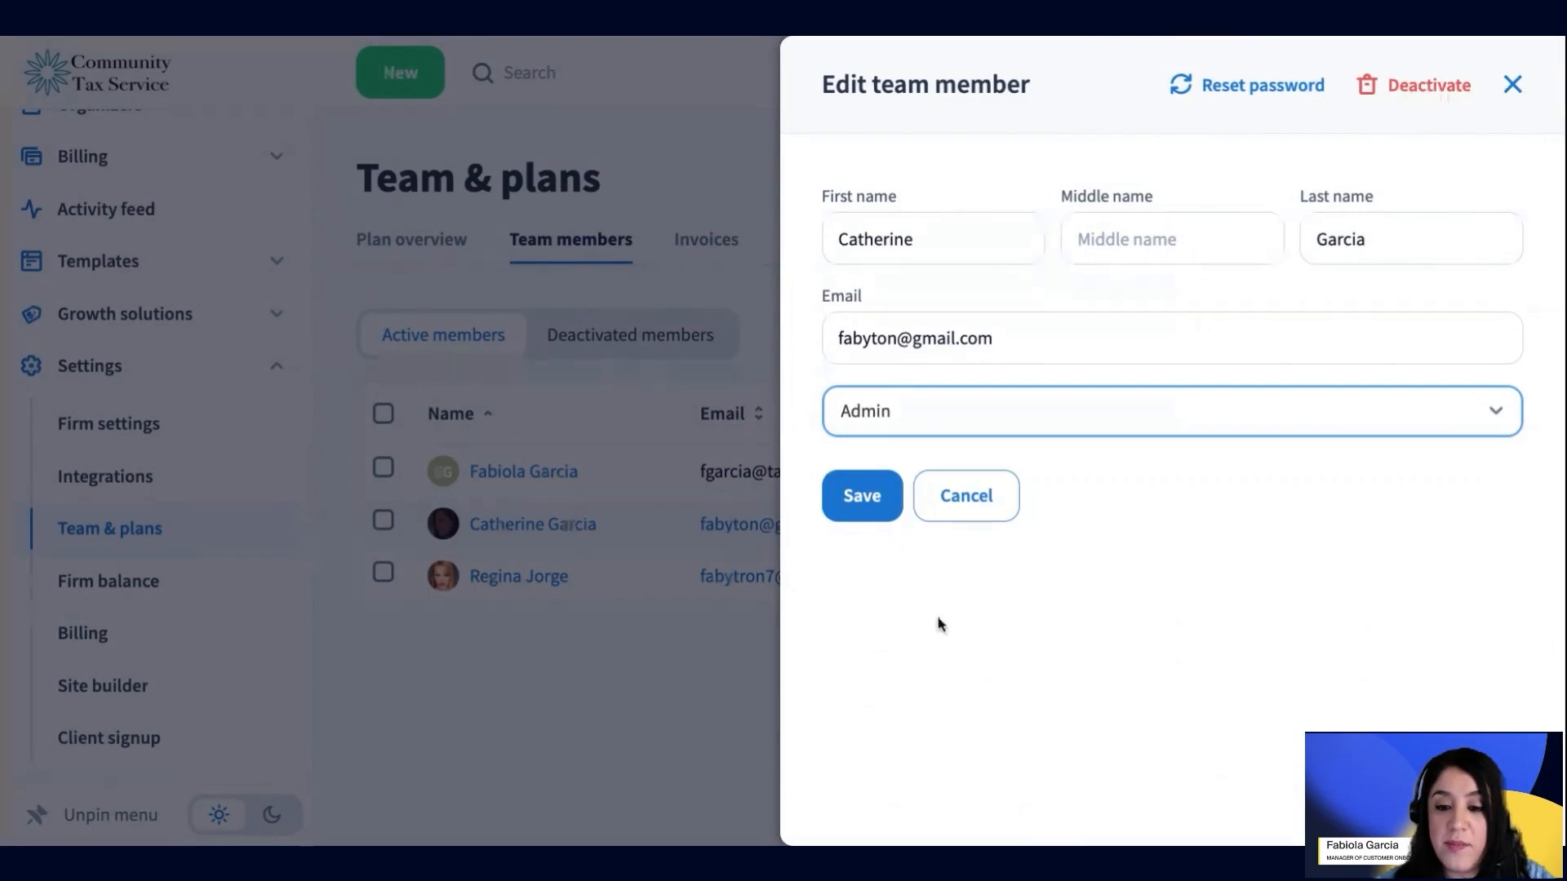
left_click(879, 503)
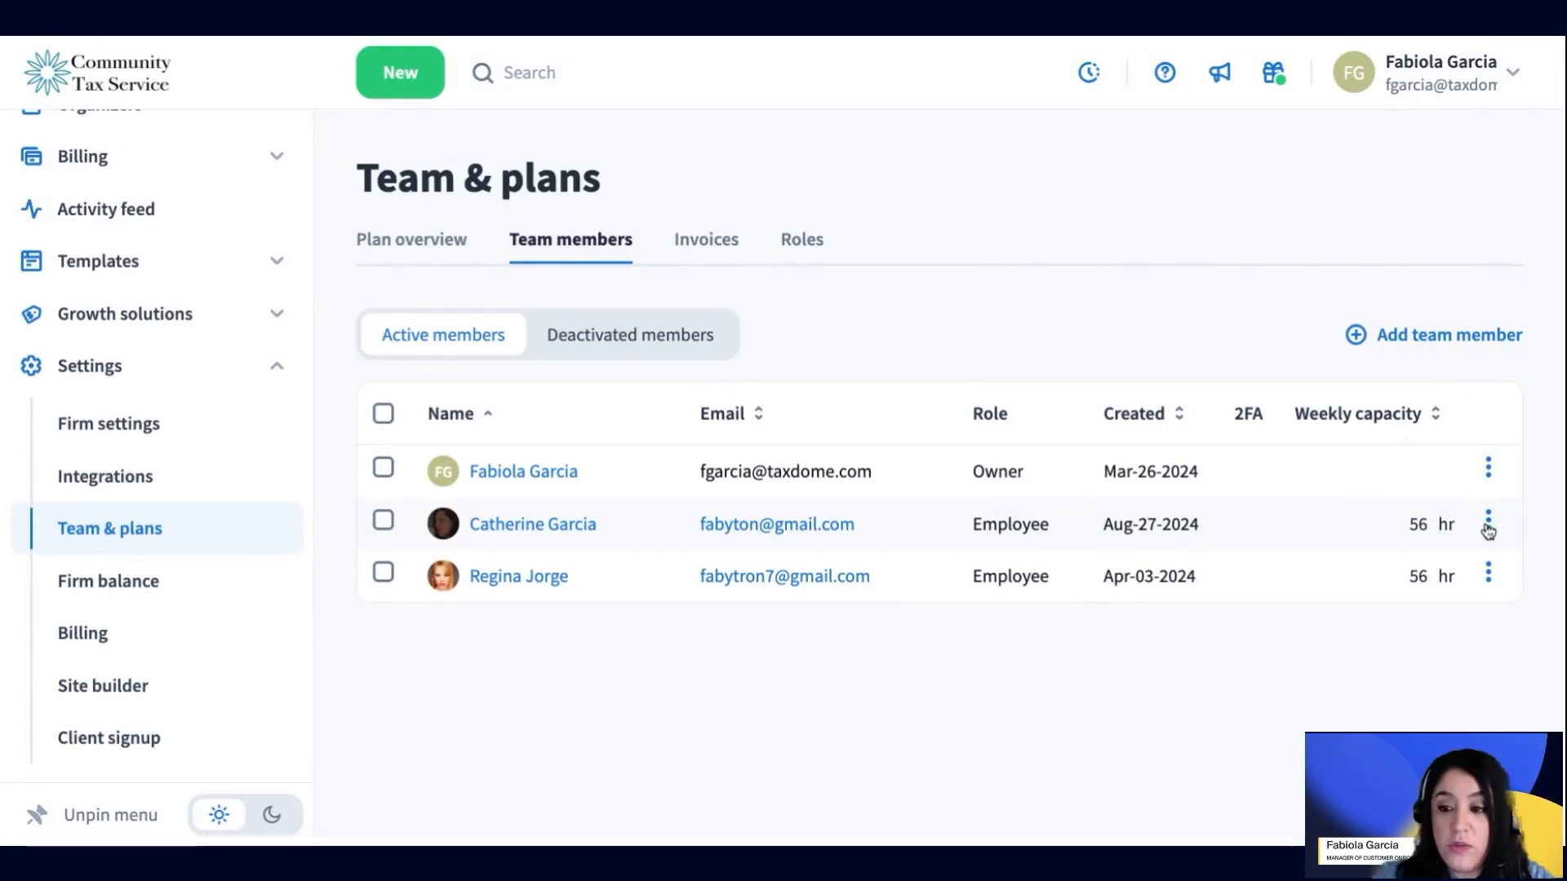
left_click(1489, 528)
left_click(1420, 559)
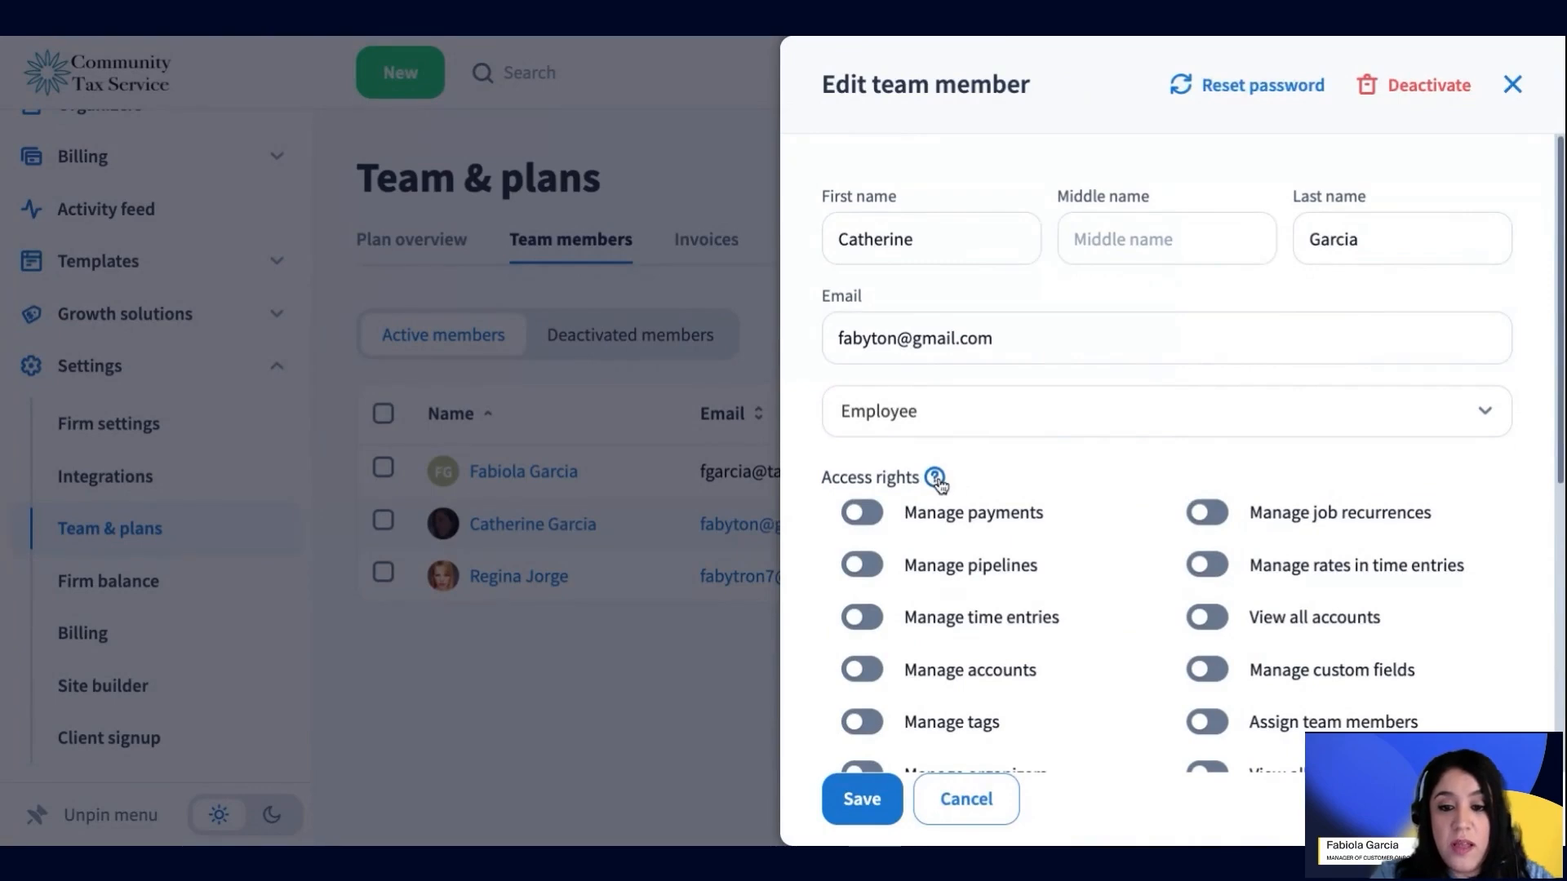
left_click(968, 816)
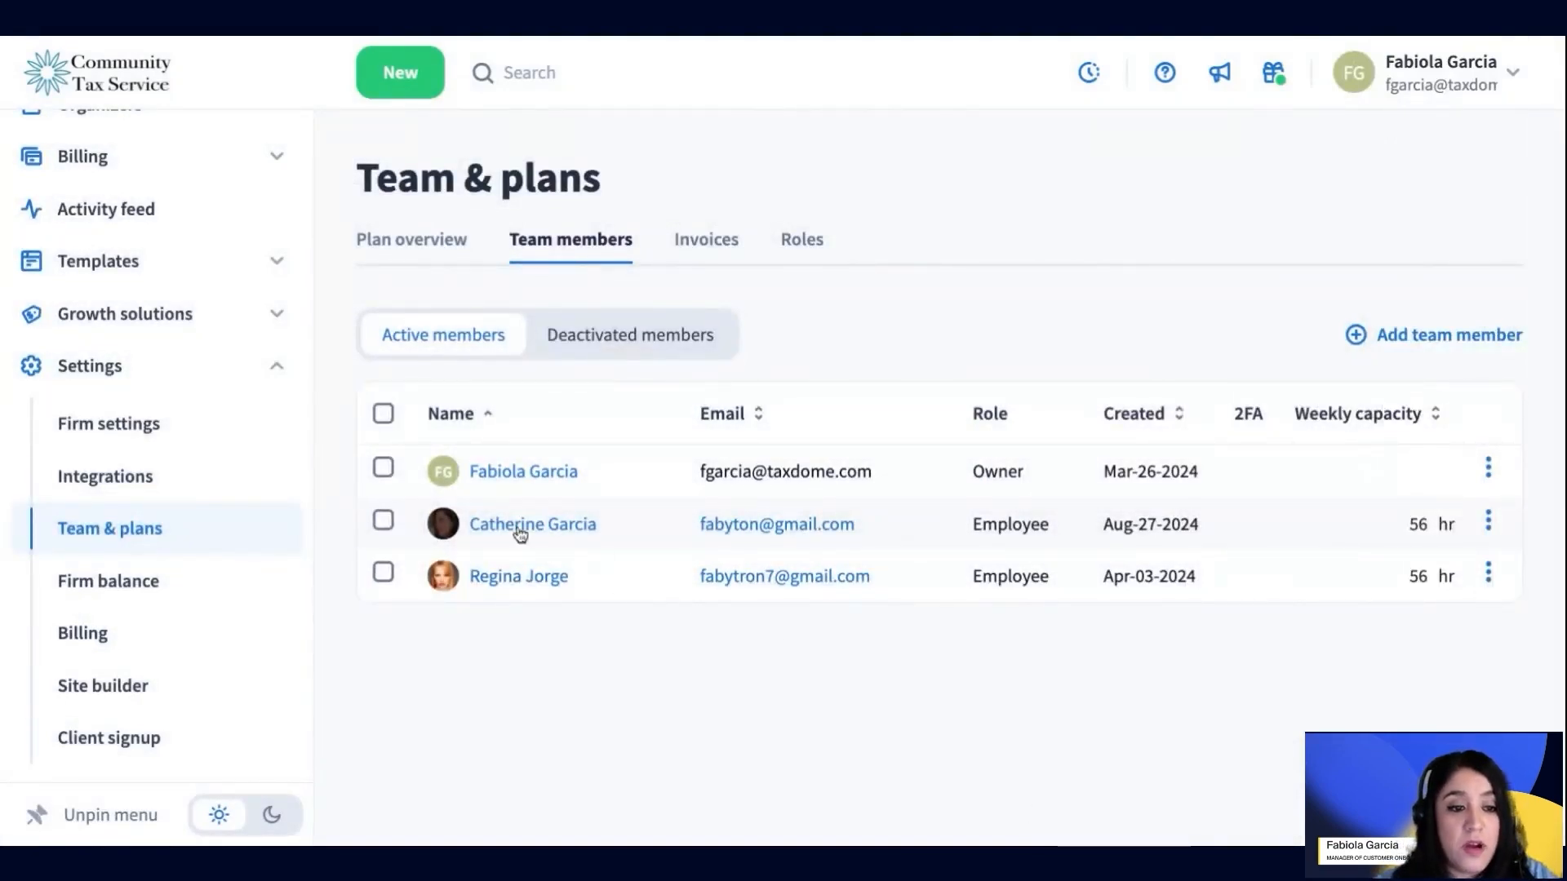
Collapse the Settings sidebar and go to Account settings from the profile menu
left_click(261, 367)
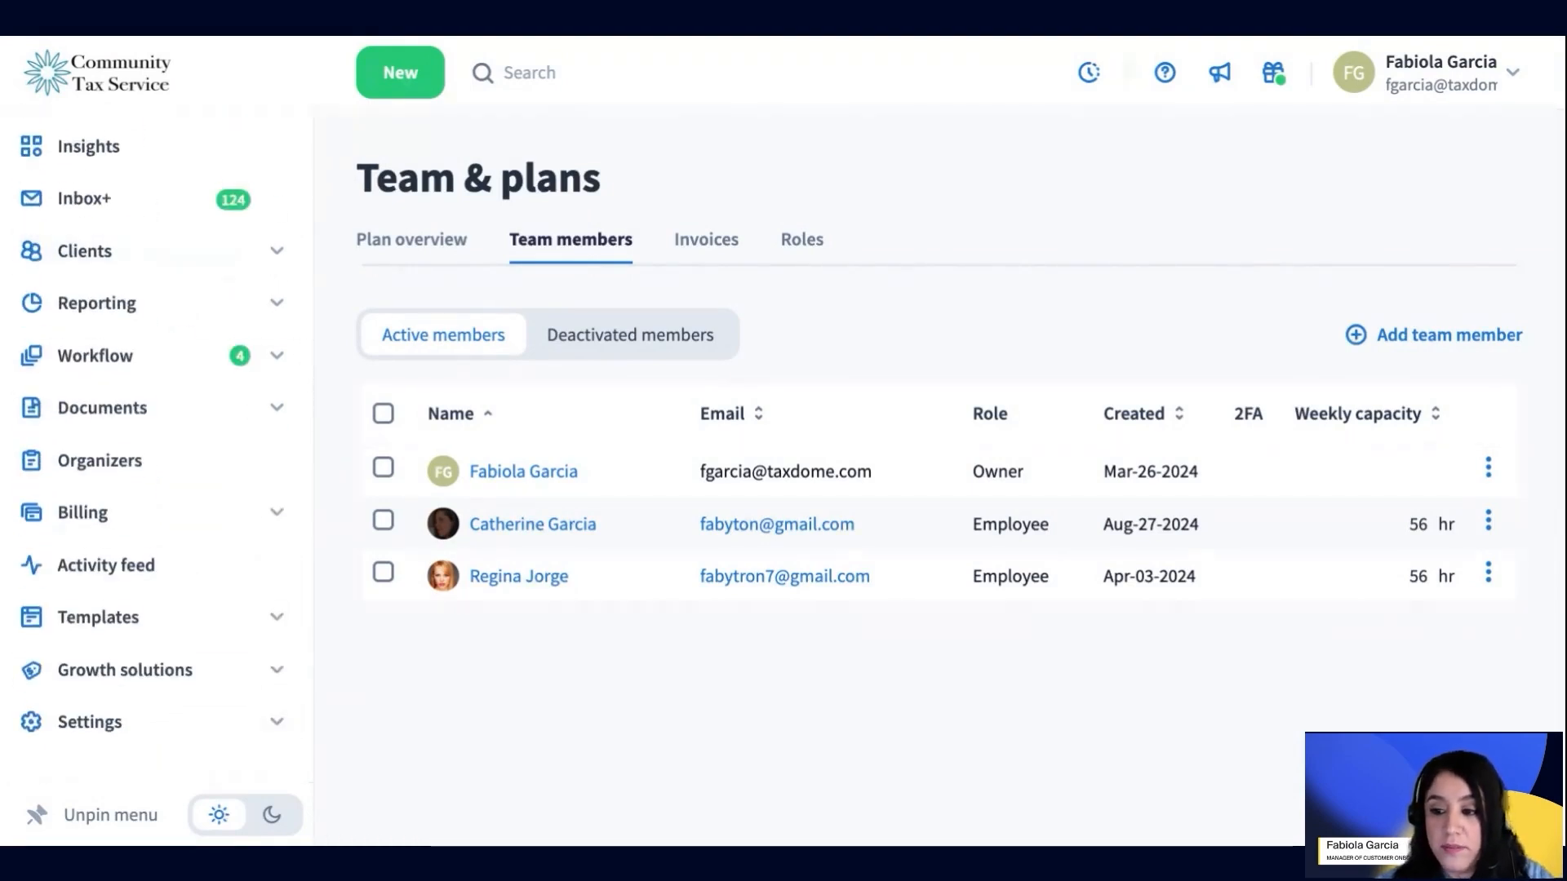
left_click(1419, 90)
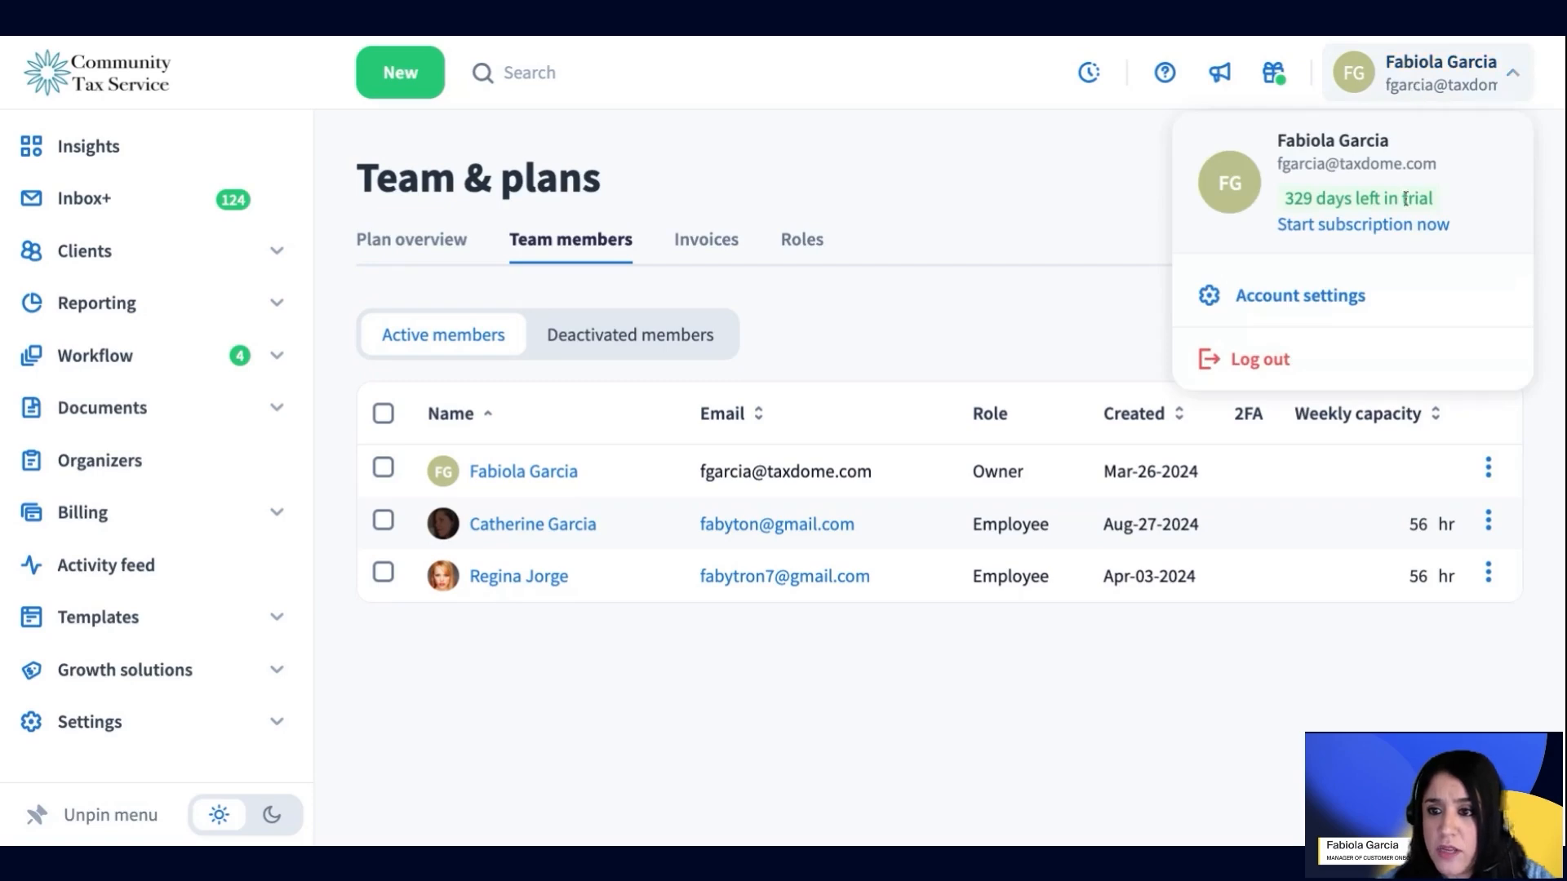
left_click(1349, 301)
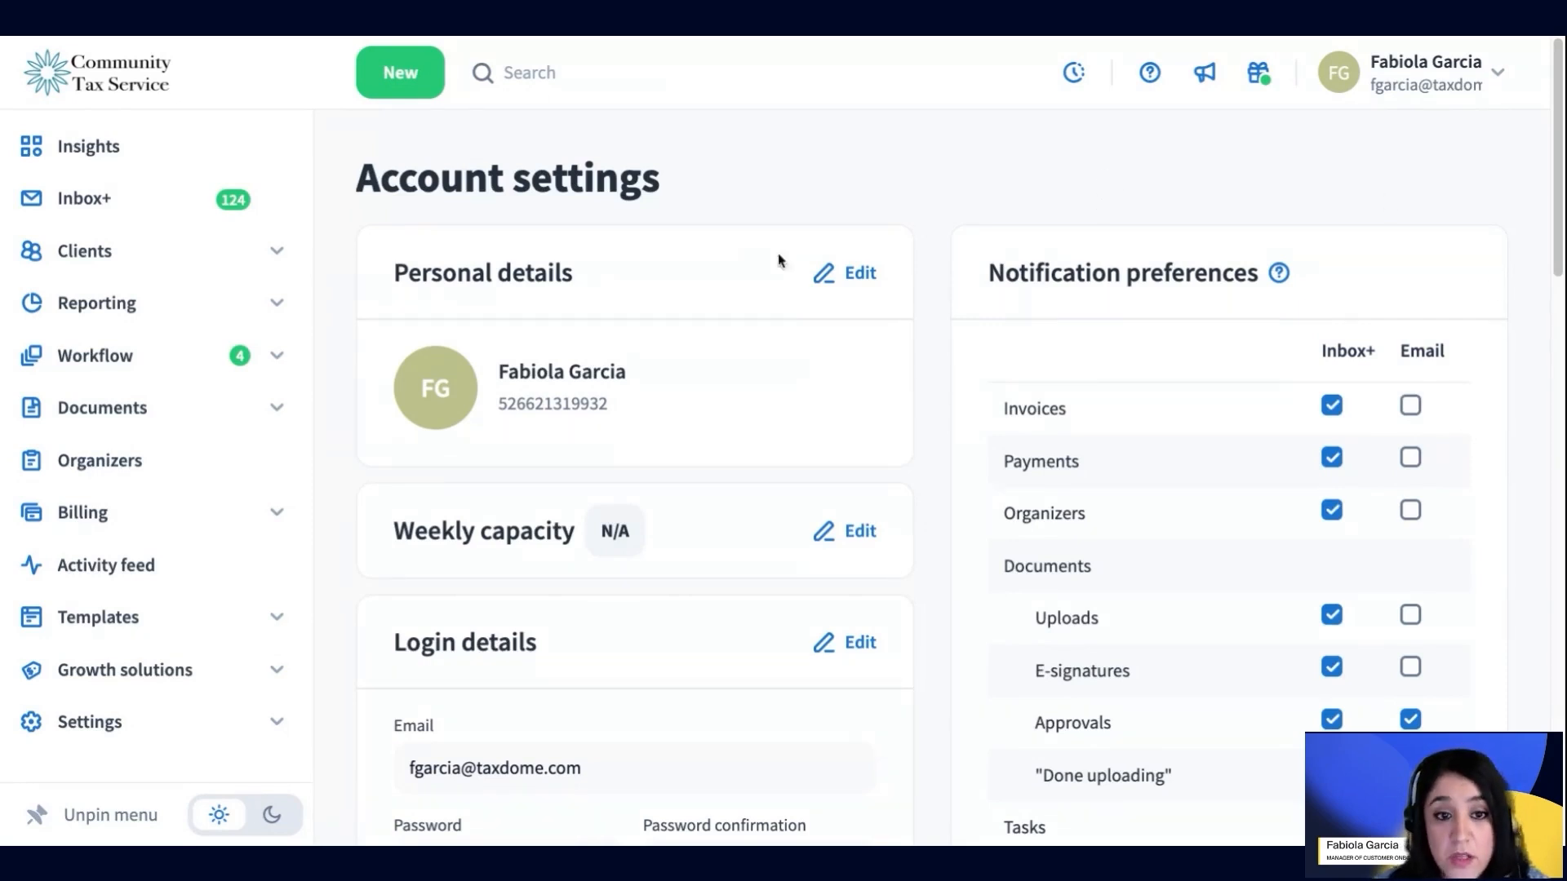
left_click(1433, 72)
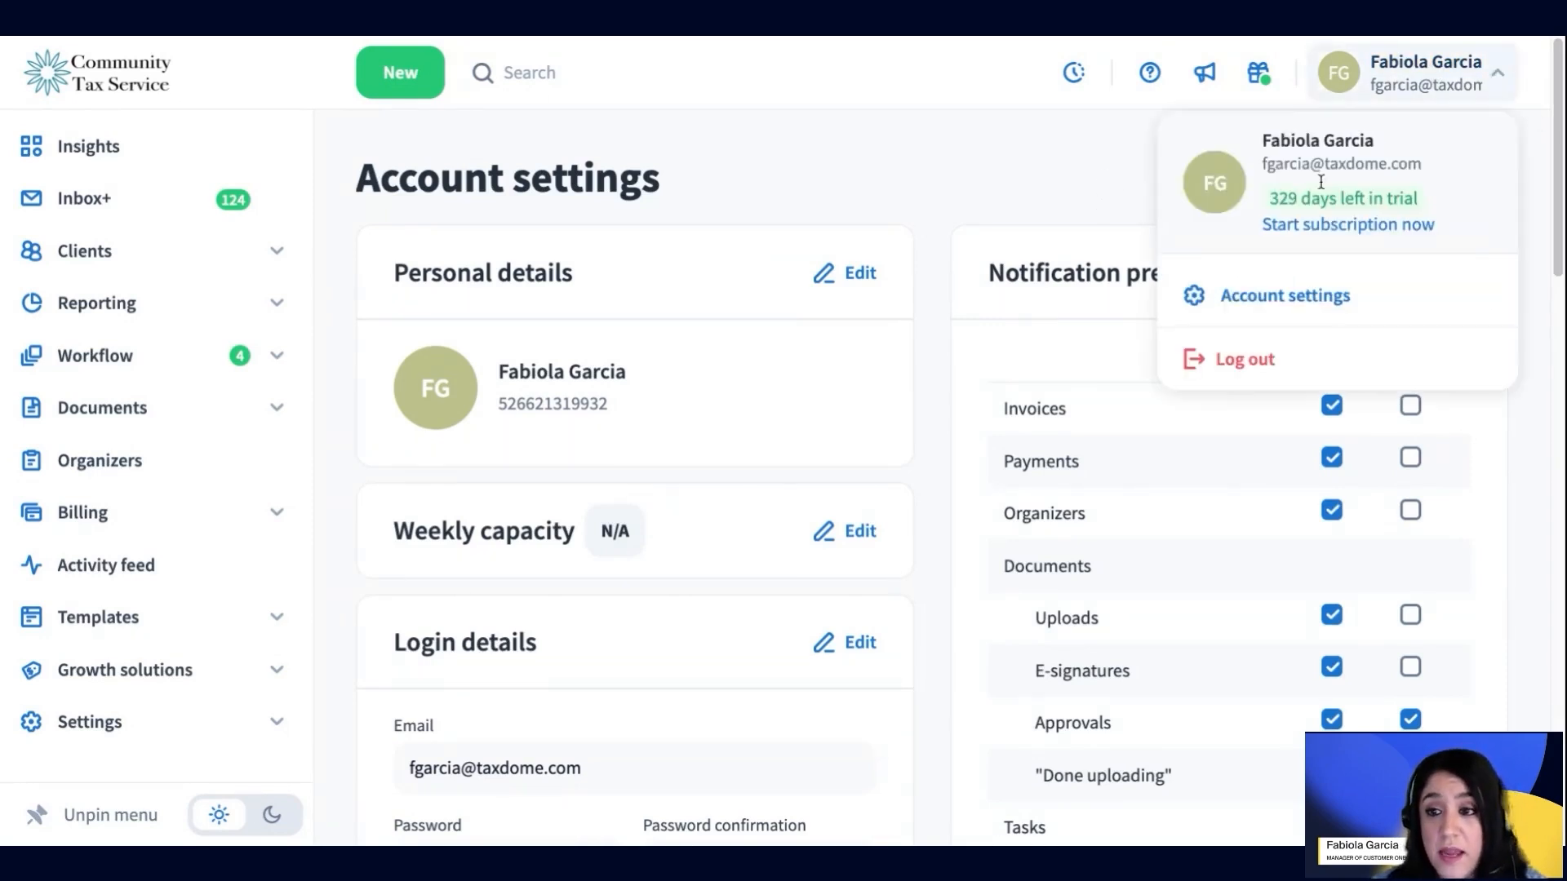
left_click(1310, 296)
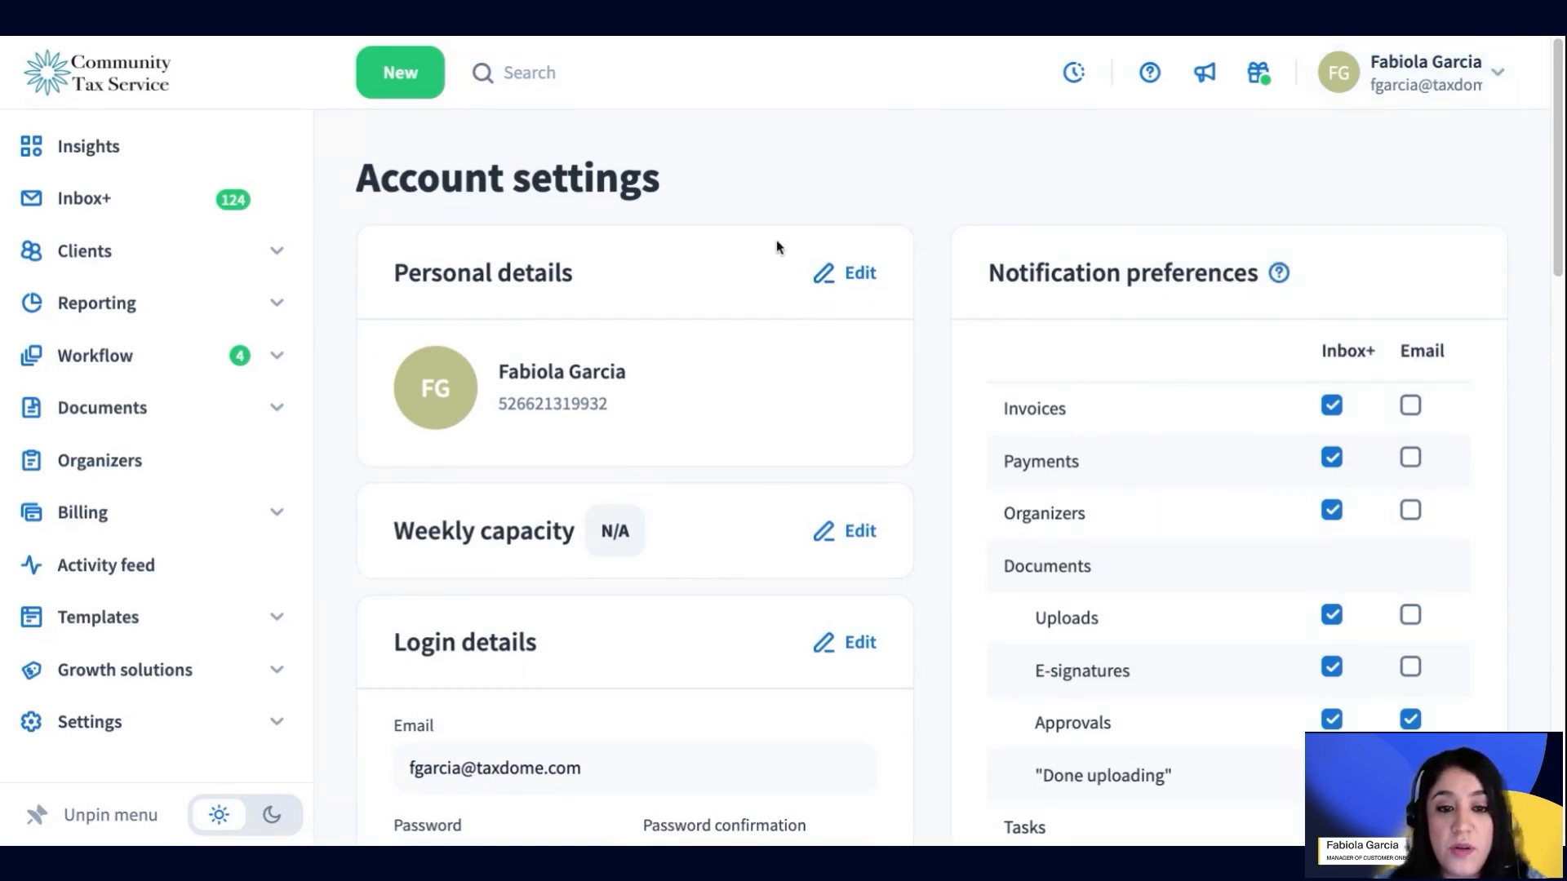
scroll(878, 511, "down", 2)
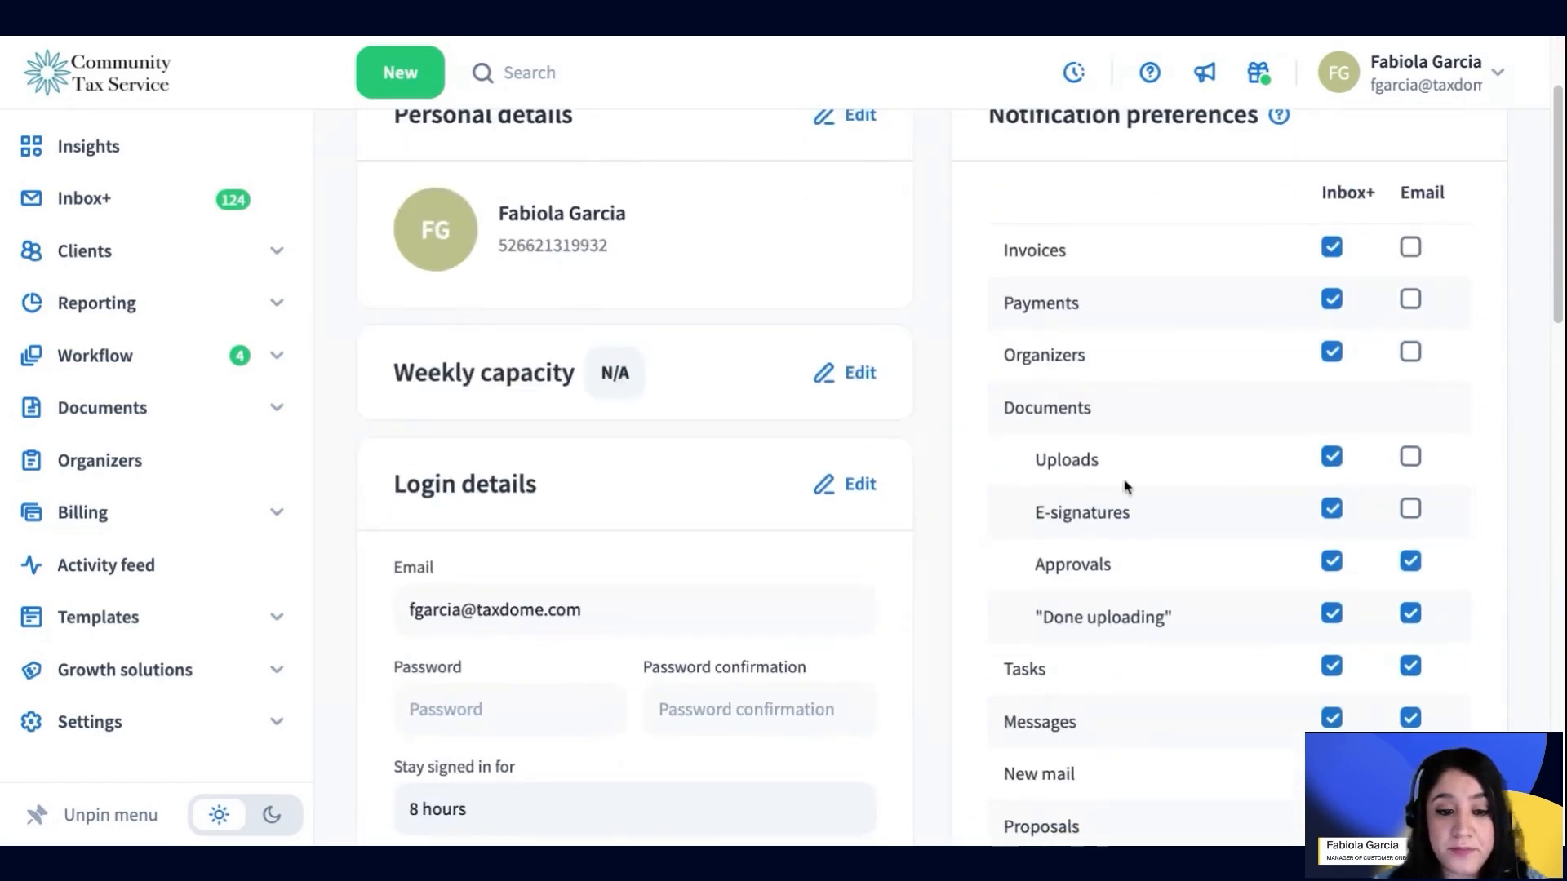
scroll(884, 500, "down", 2)
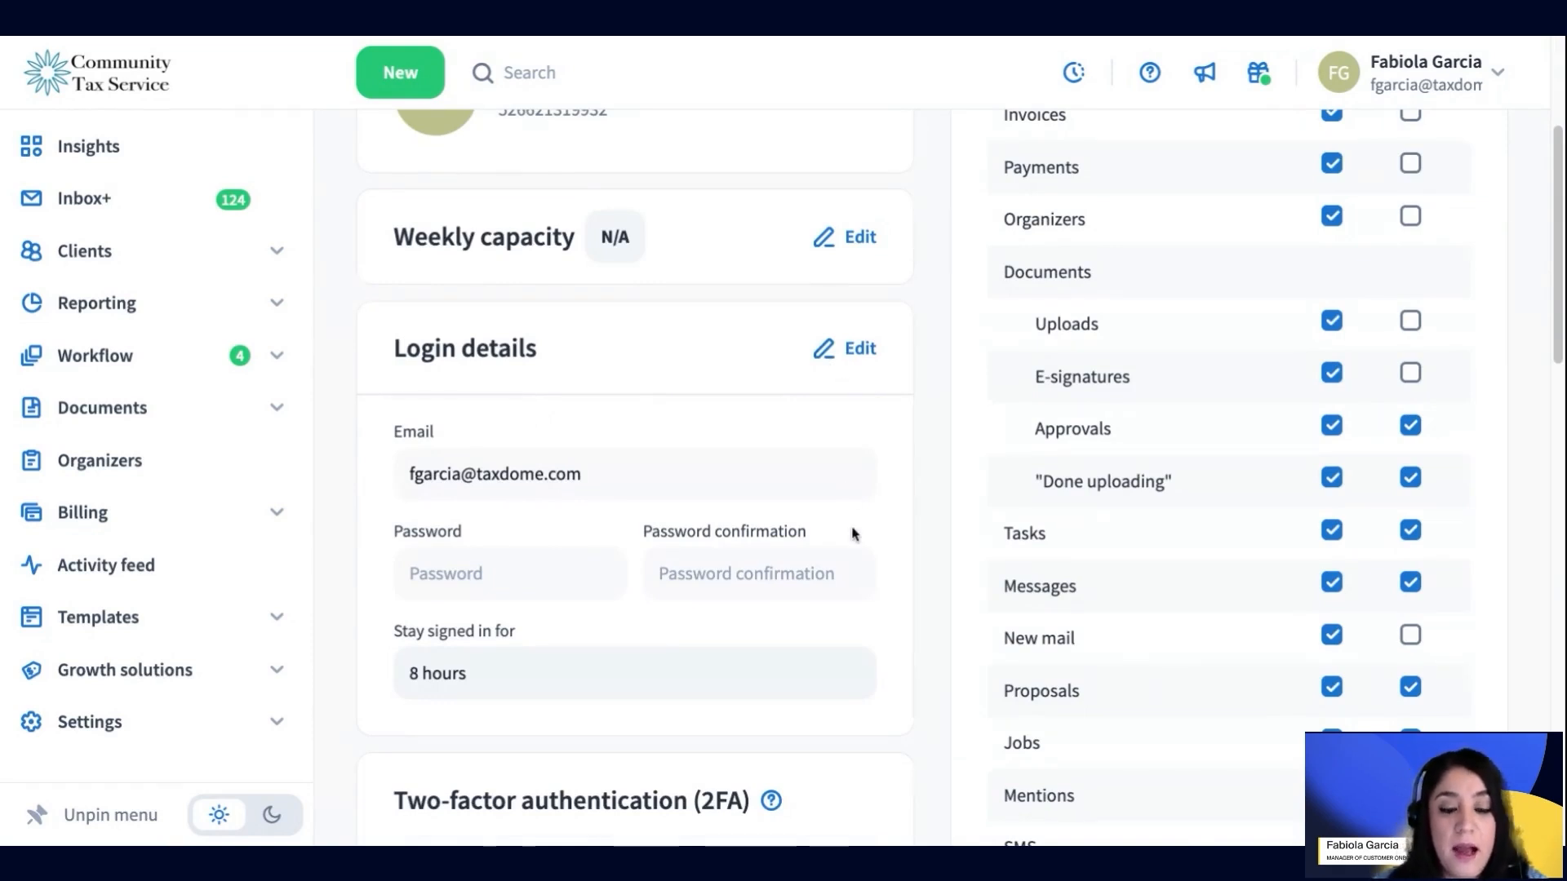
scroll(851, 532, "down", 4)
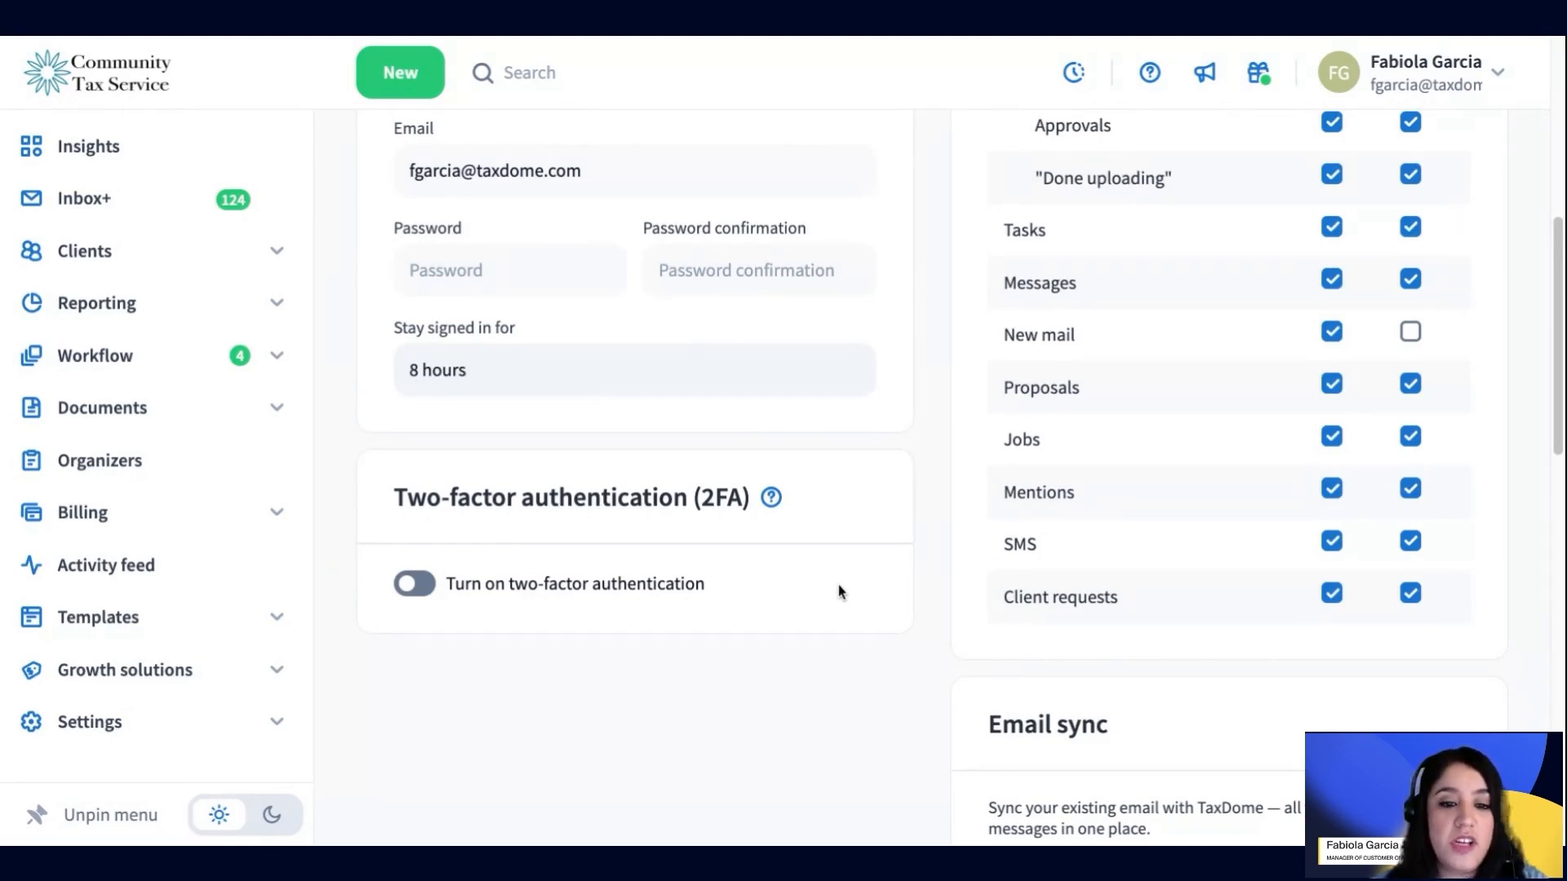
scroll(839, 586, "up", 1)
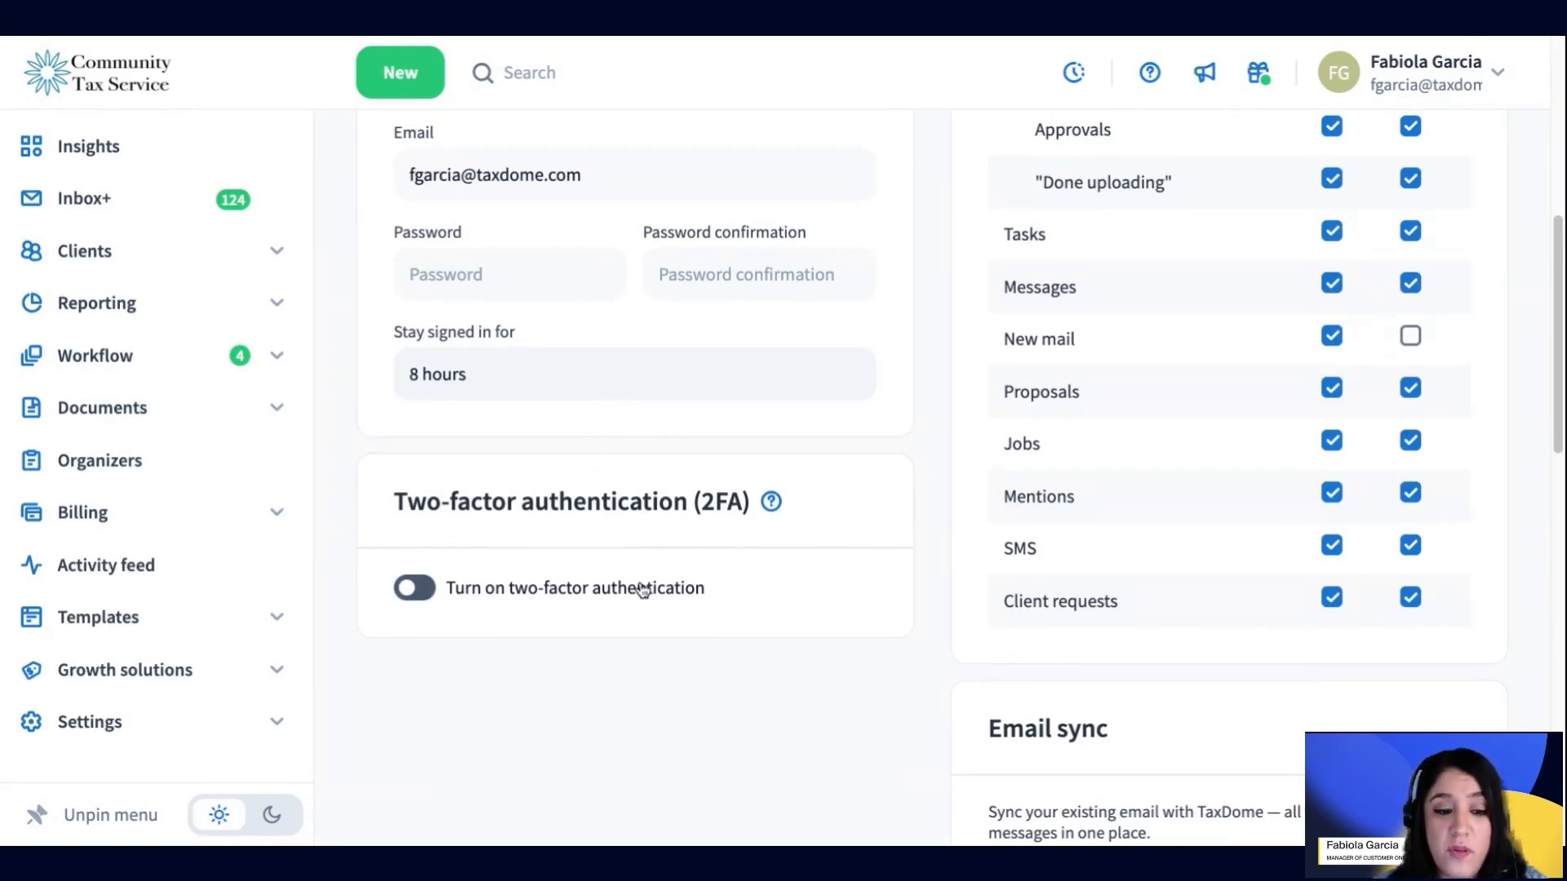
left_click(115, 724)
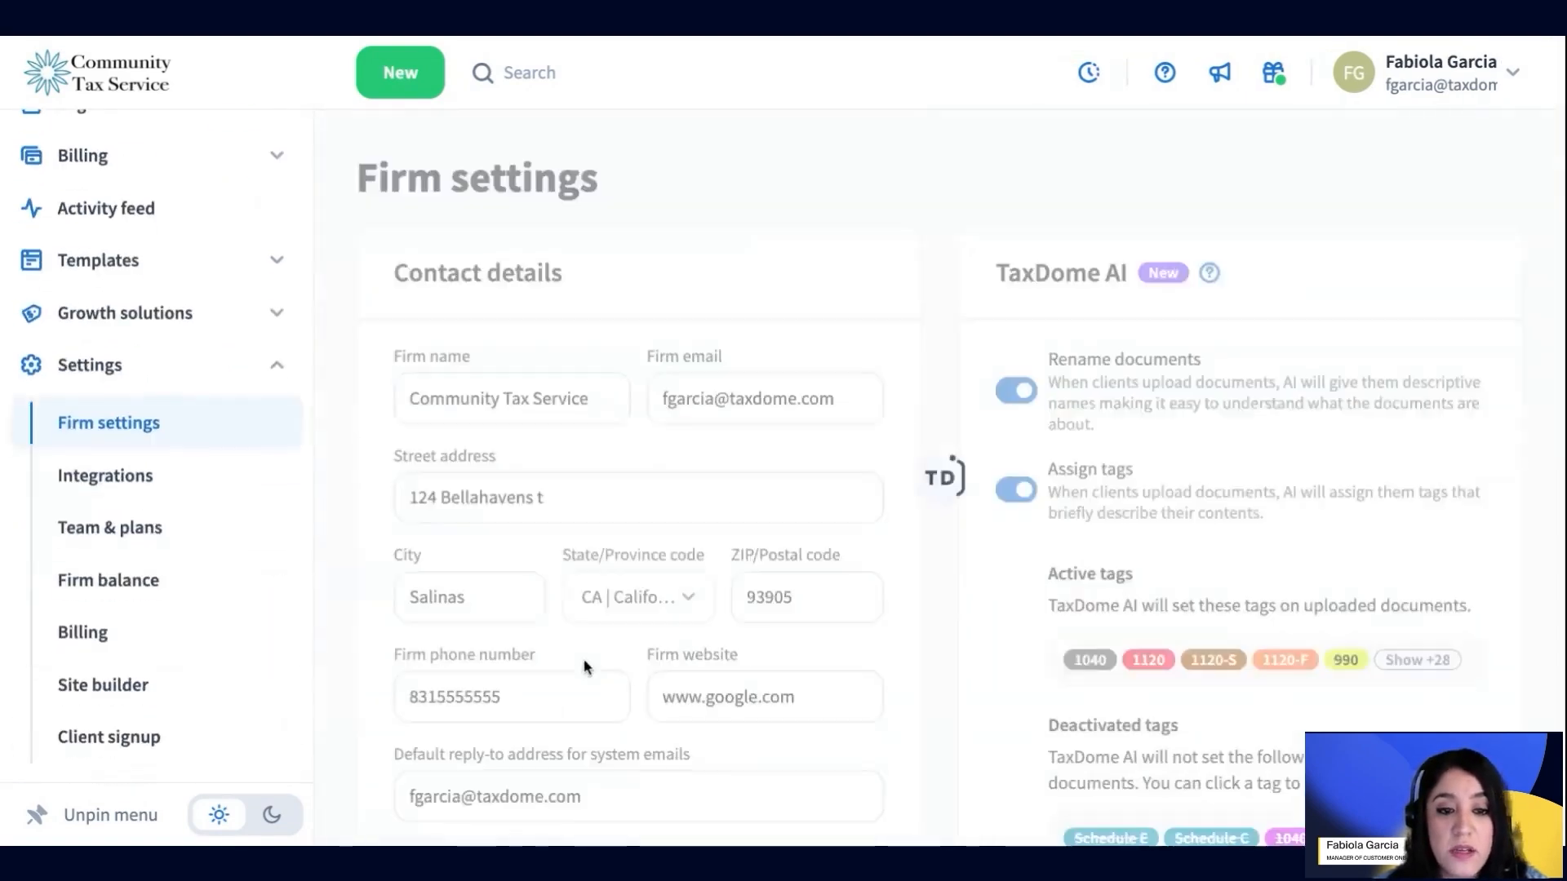
scroll(588, 664, "down", 8)
scroll(595, 650, "down", 1)
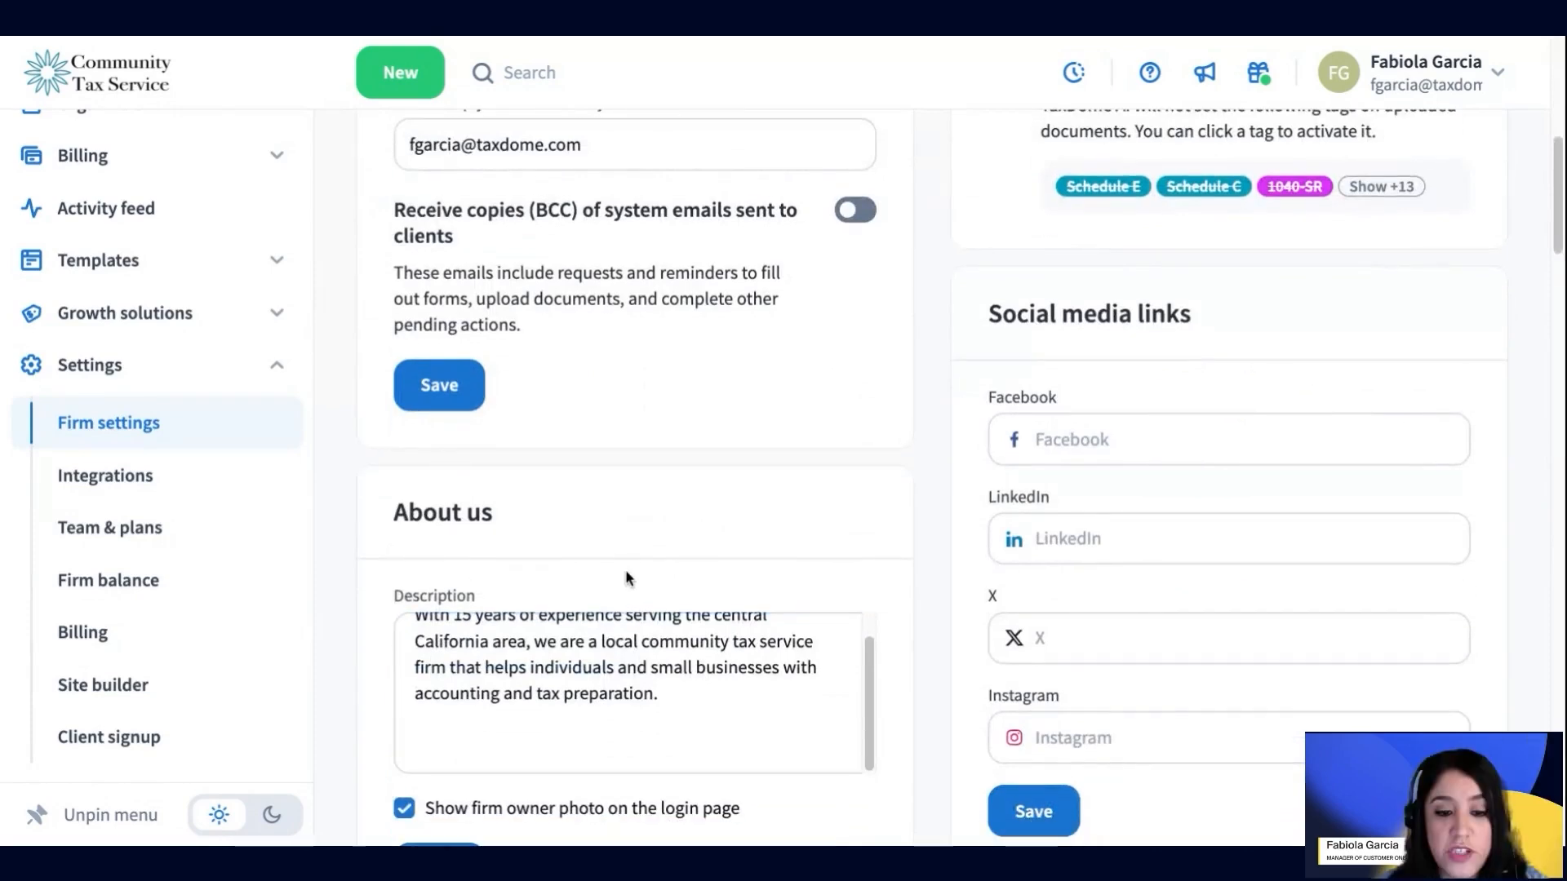
scroll(629, 579, "down", 8)
scroll(822, 563, "down", 5)
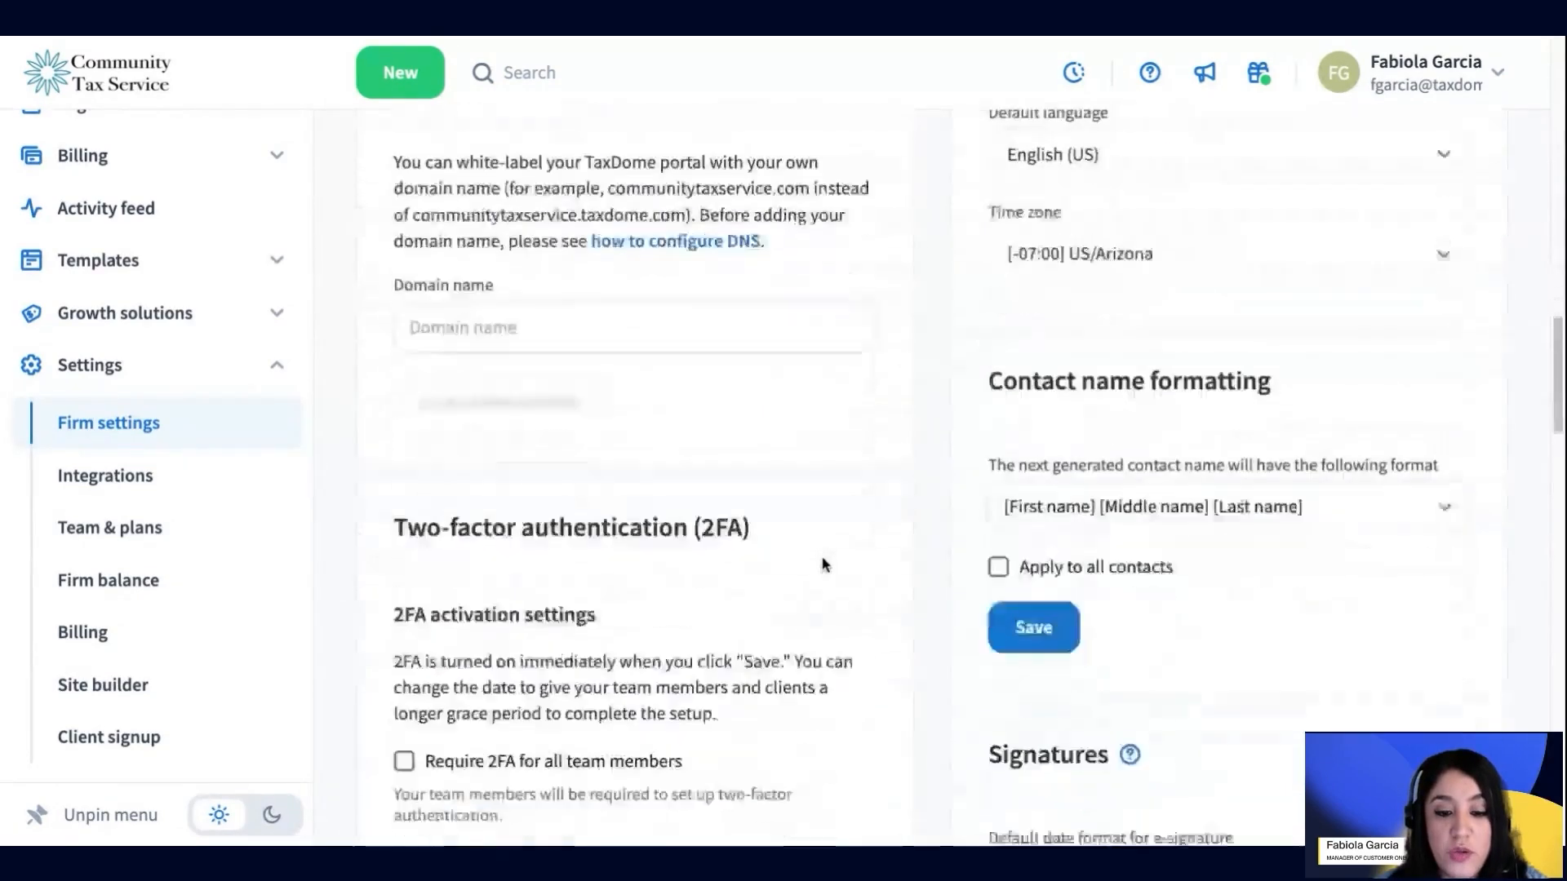
scroll(434, 598, "down", 4)
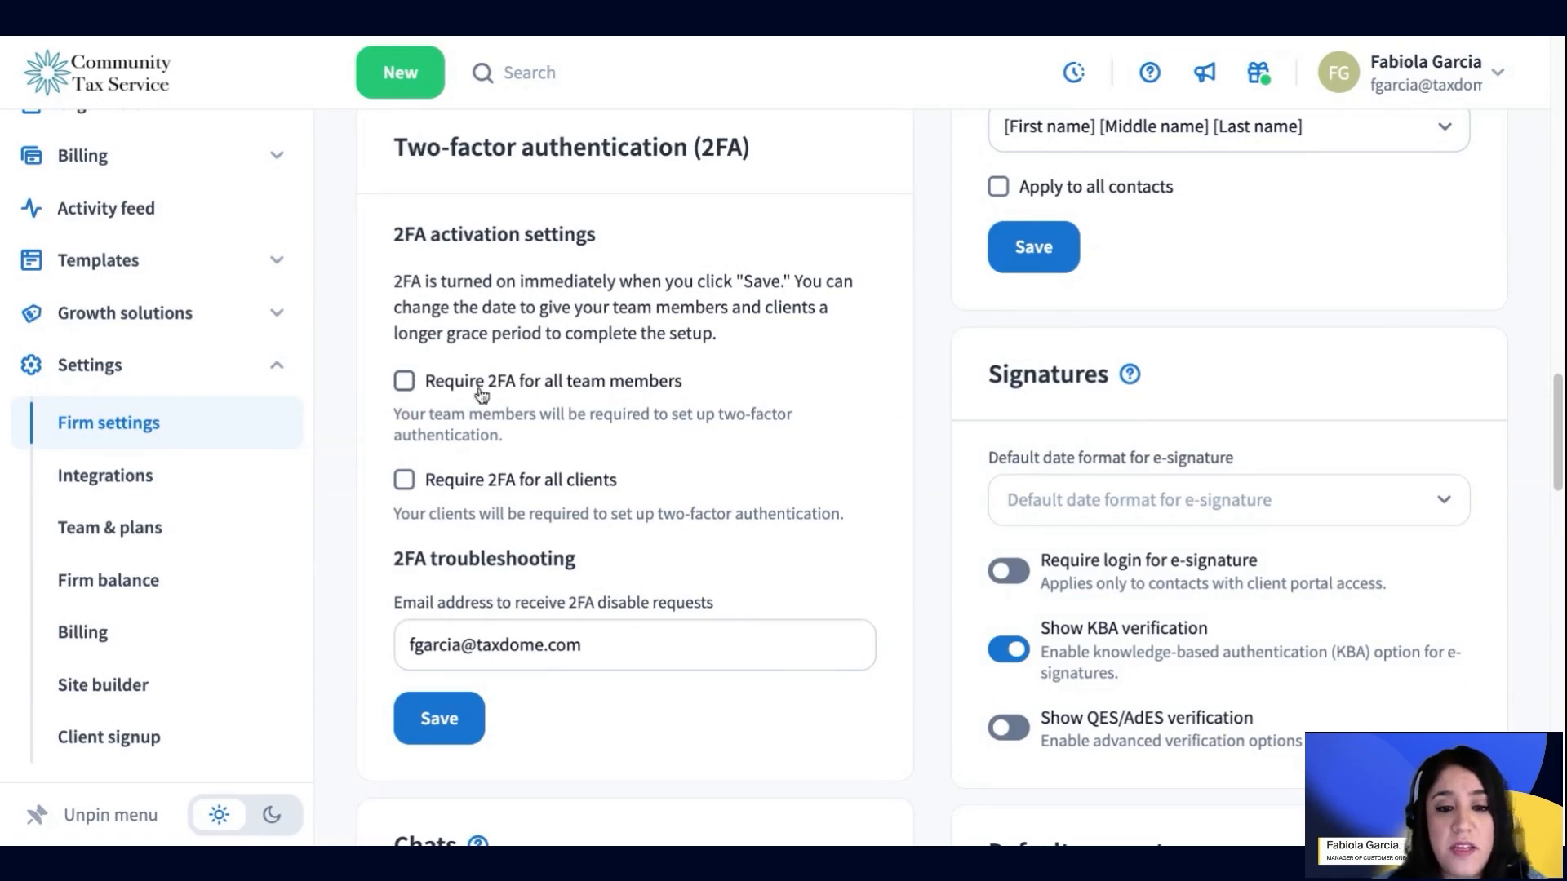
Return to Account settings from the profile menu and review the notification preferences
left_click(1465, 81)
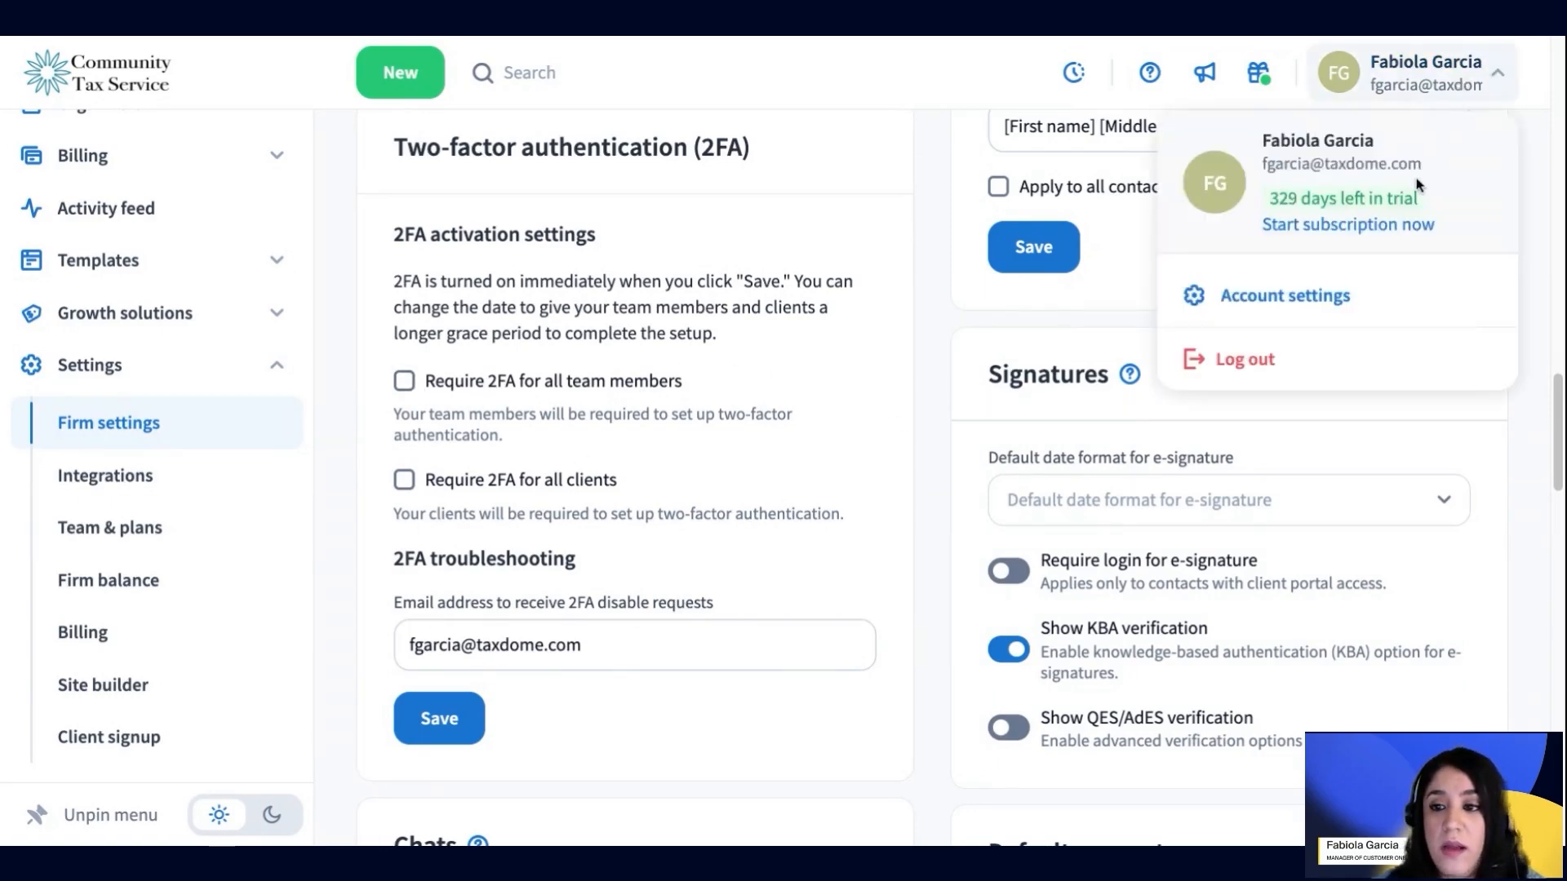
left_click(1352, 305)
scroll(715, 543, "down", 1)
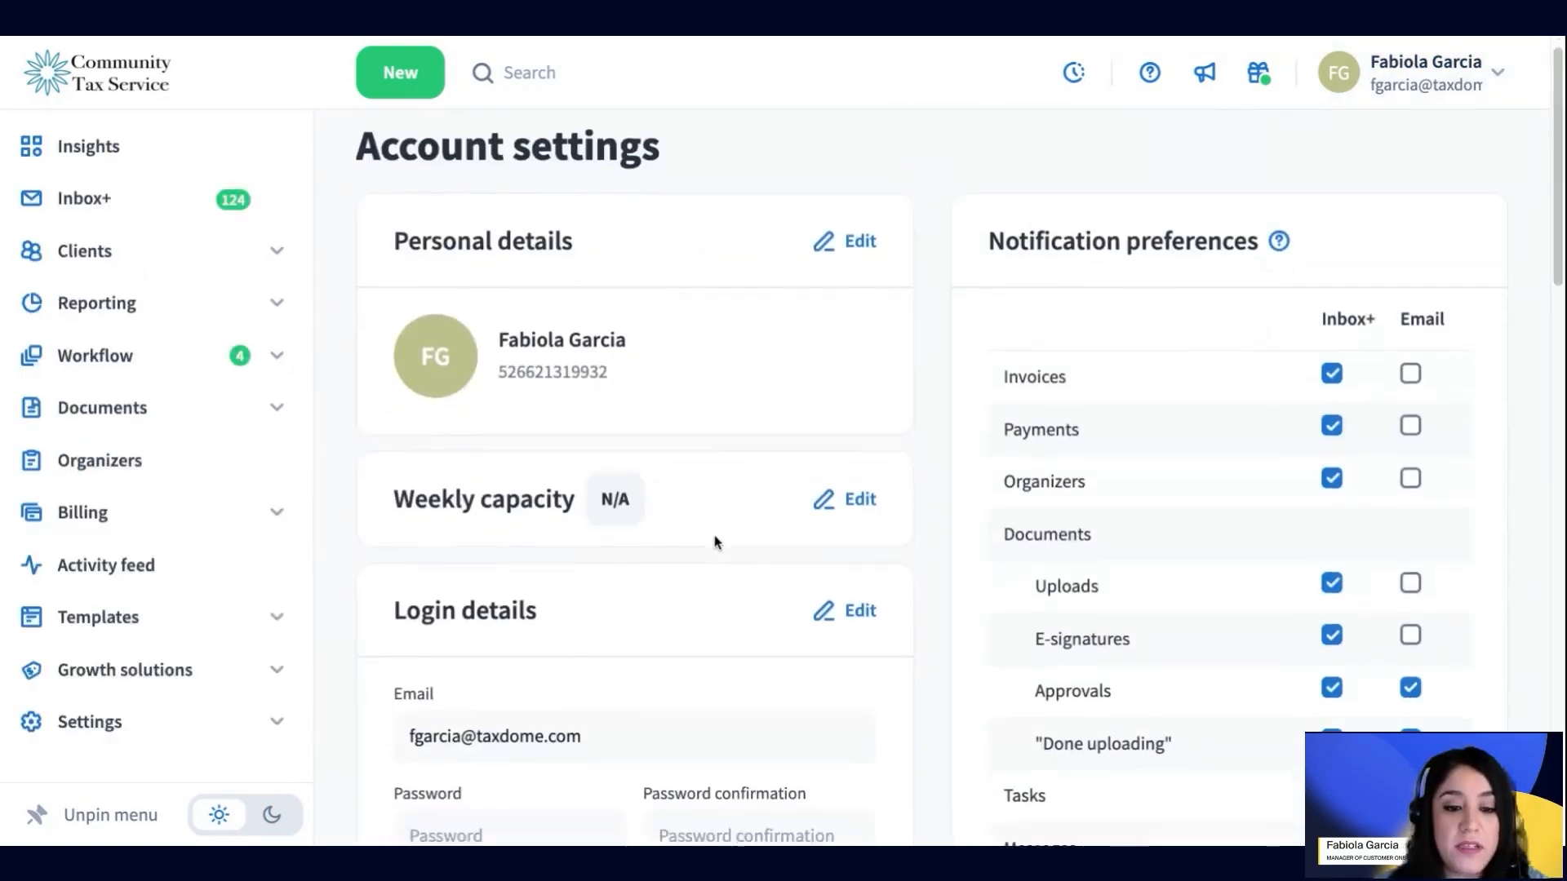
scroll(714, 542, "down", 10)
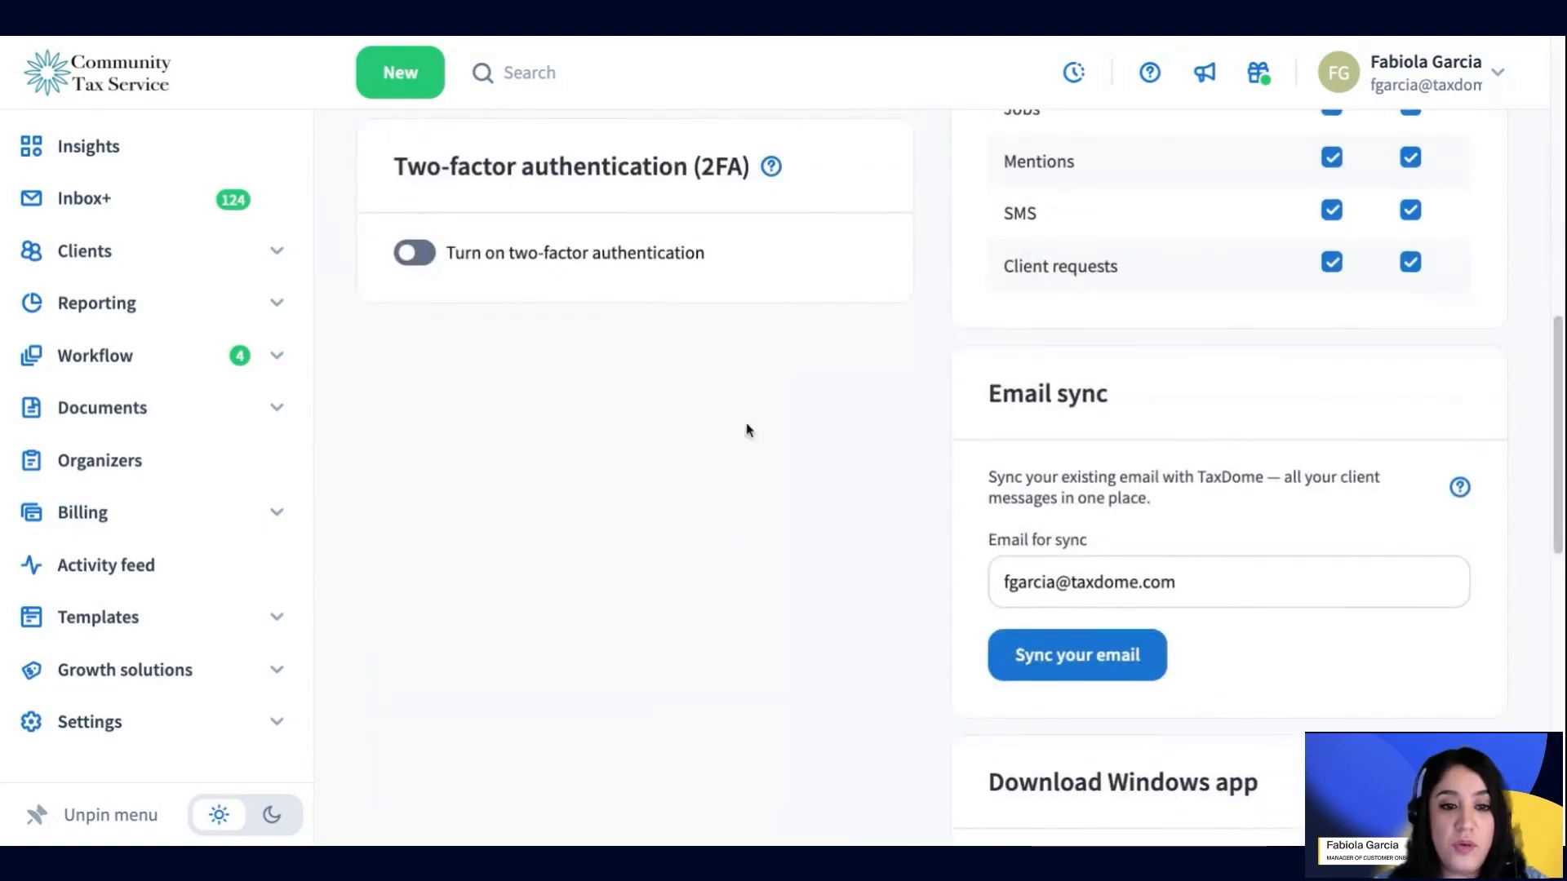
scroll(701, 436, "up", 5)
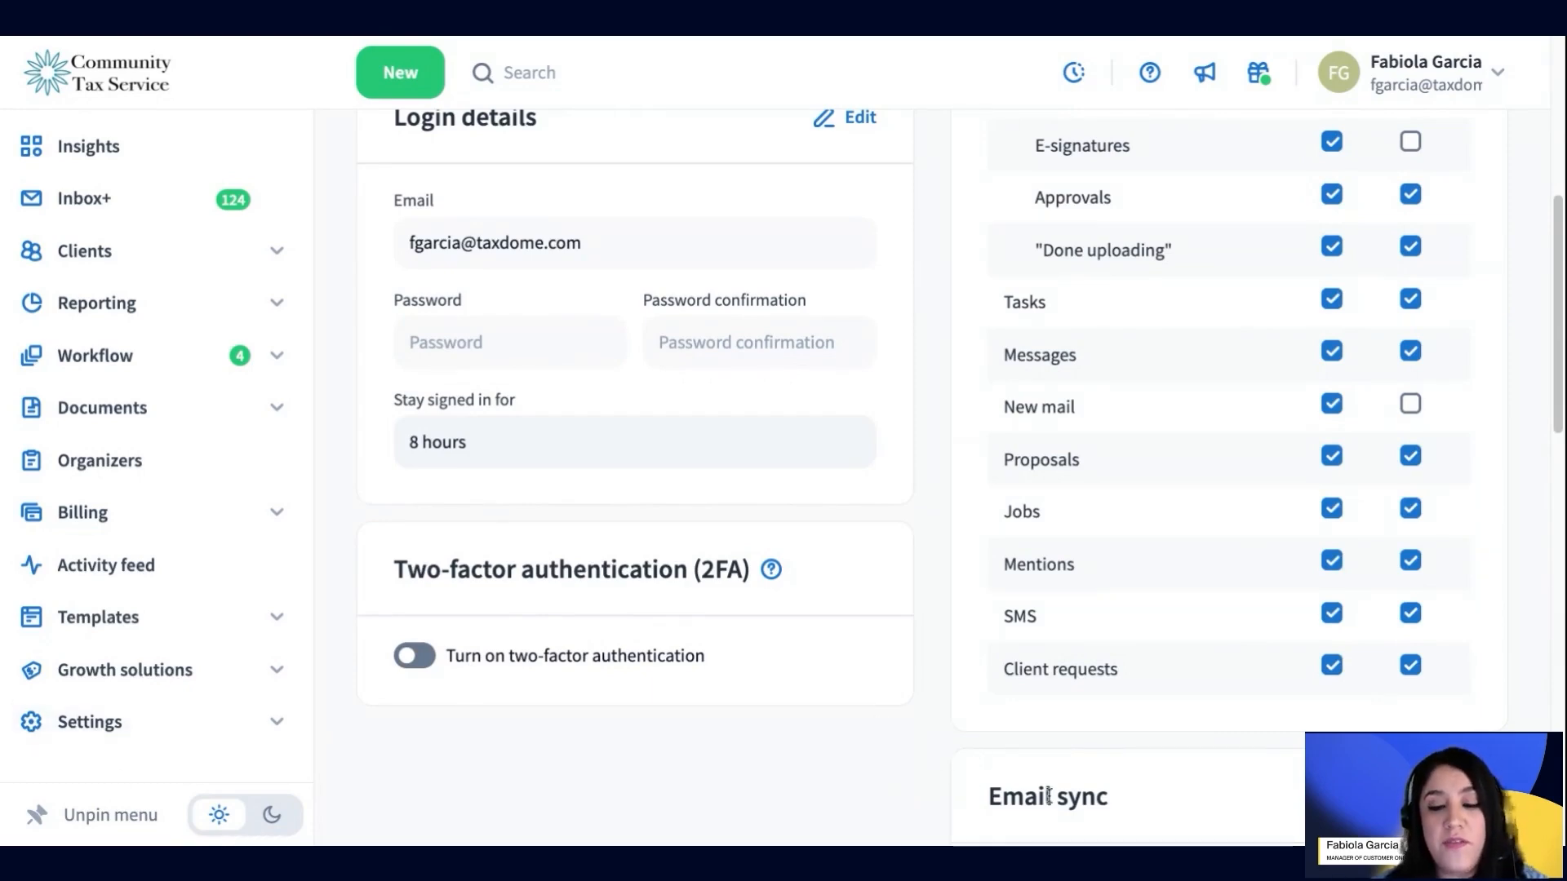
scroll(906, 620, "up", 5)
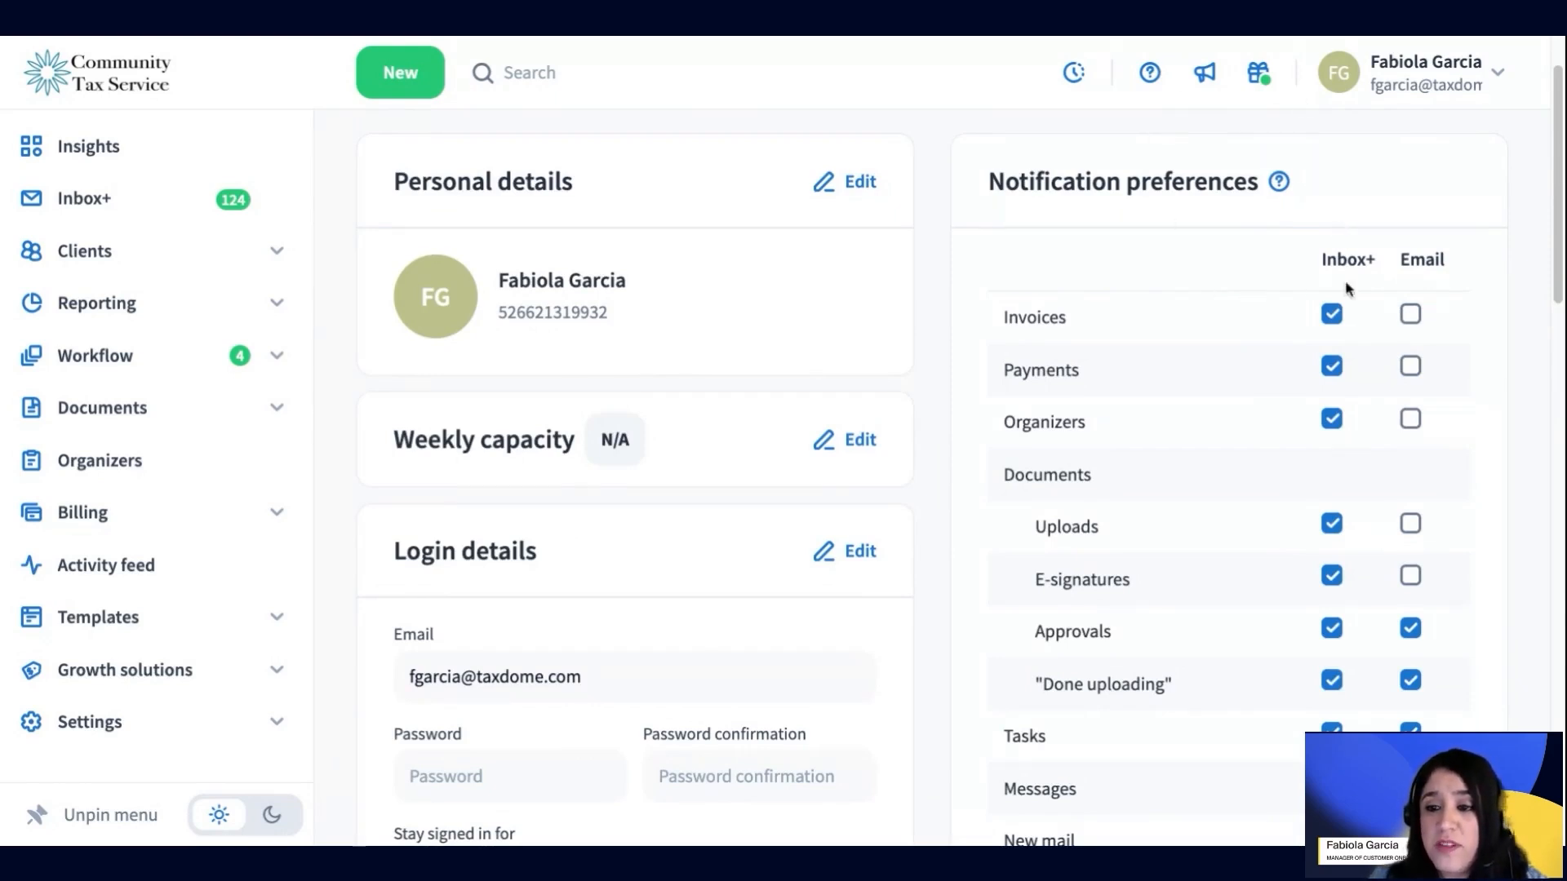
Leave Invoices email notifications off and turn on email notifications for Payments
left_click(1412, 314)
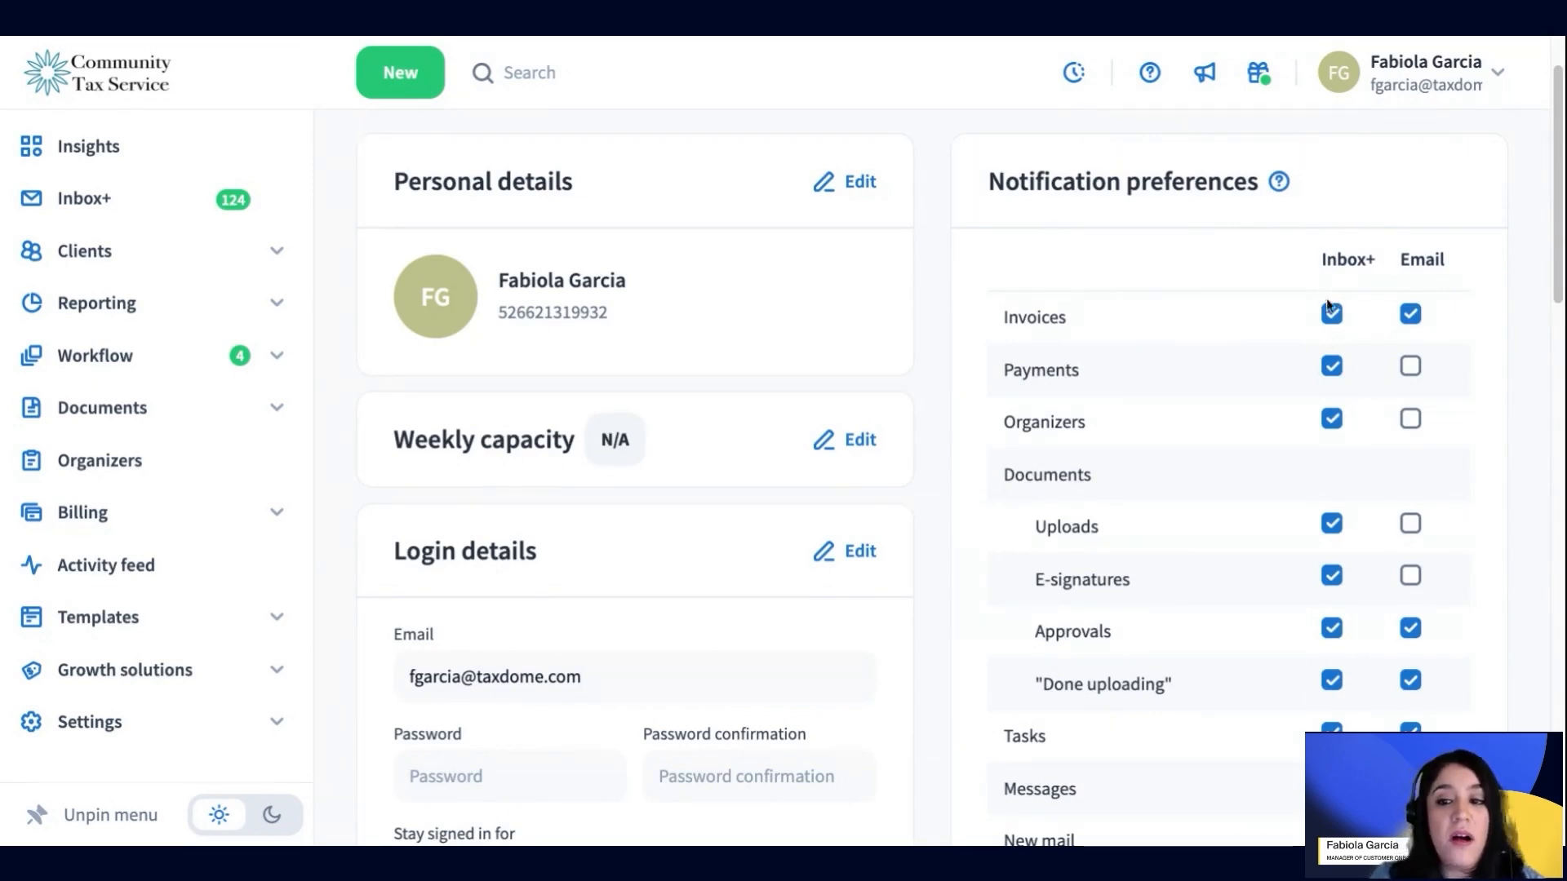
left_click(1411, 315)
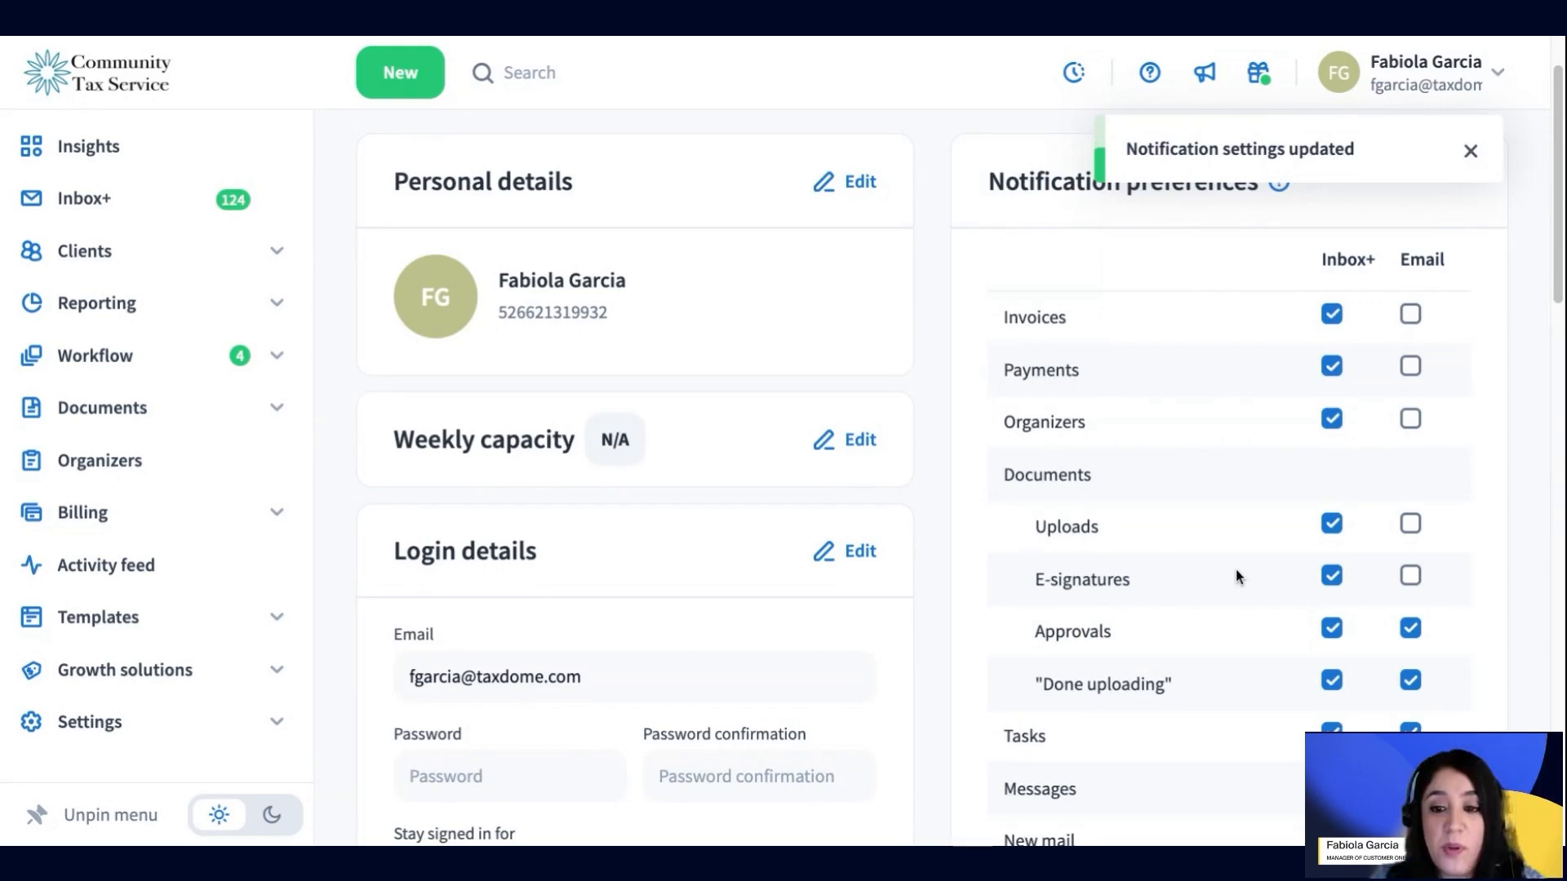
left_click(1410, 366)
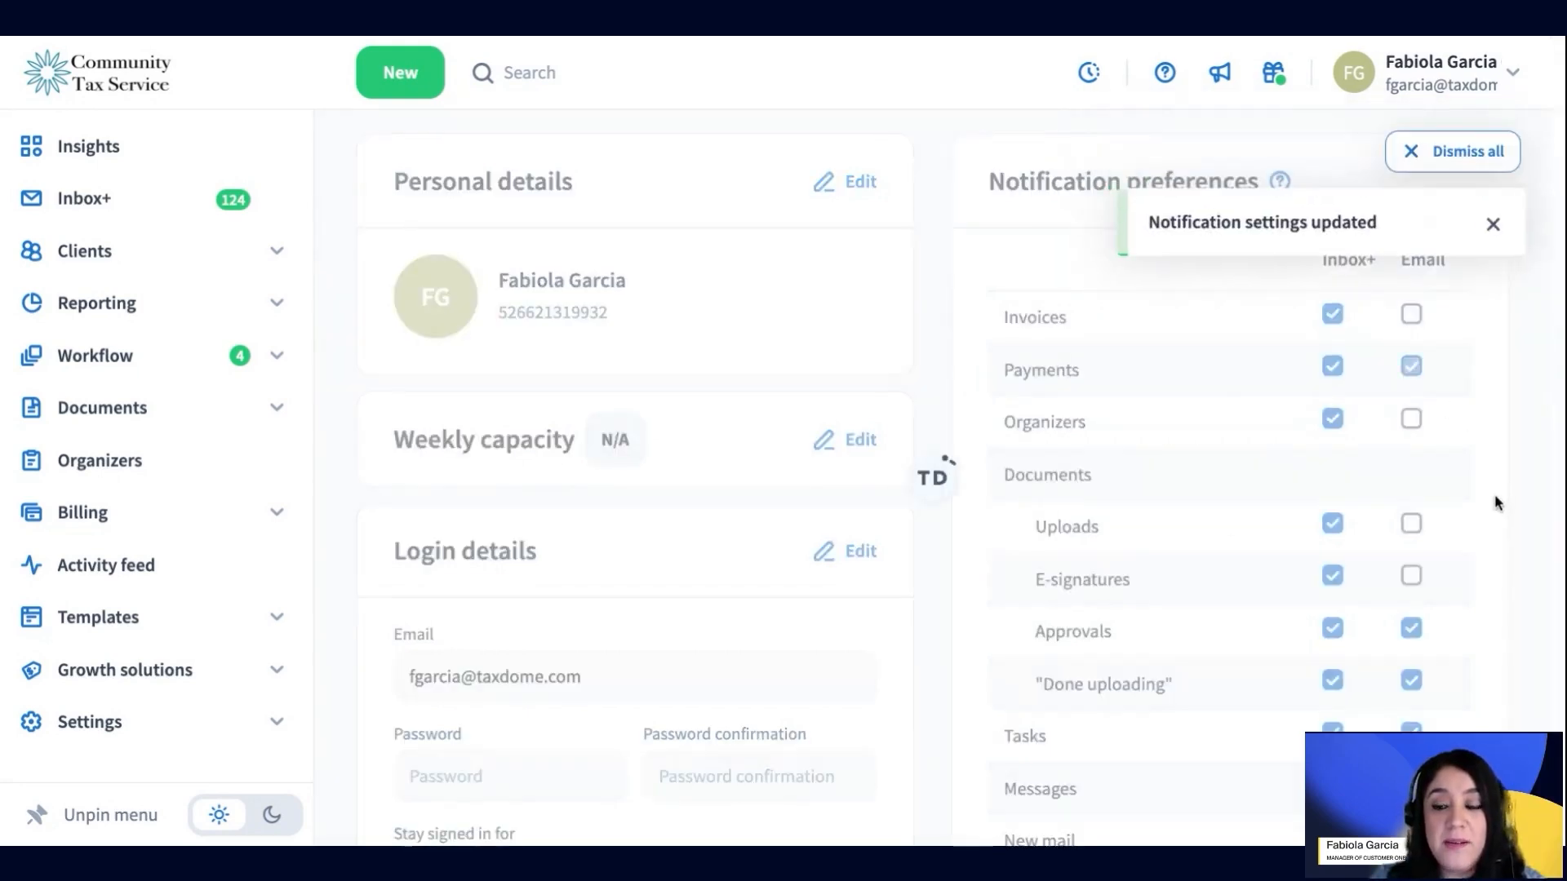
left_click(1410, 366)
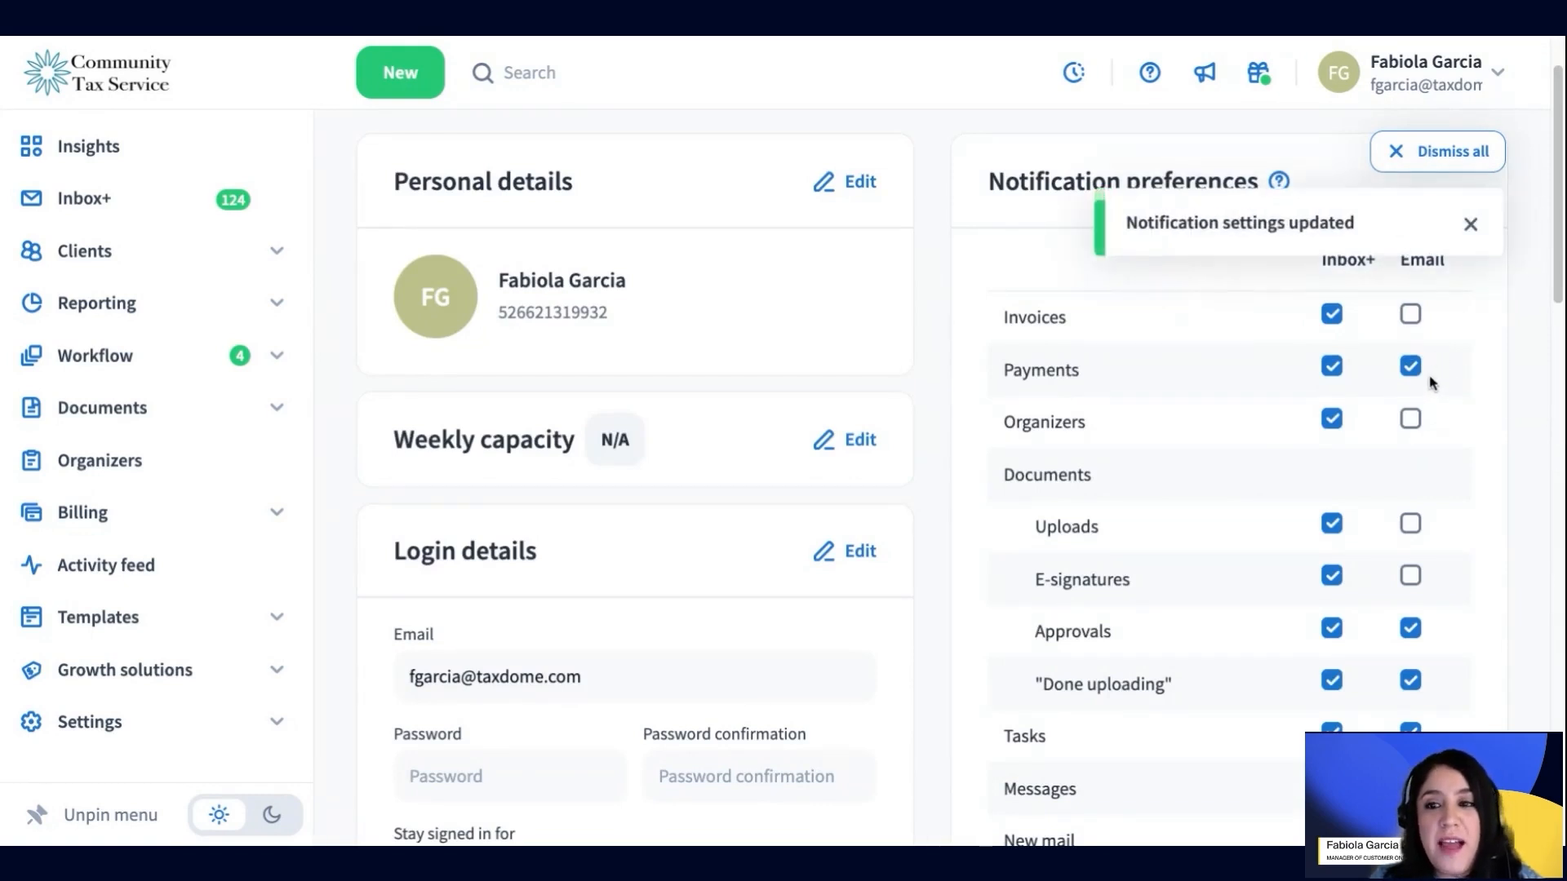
scroll(1342, 563, "down", 2)
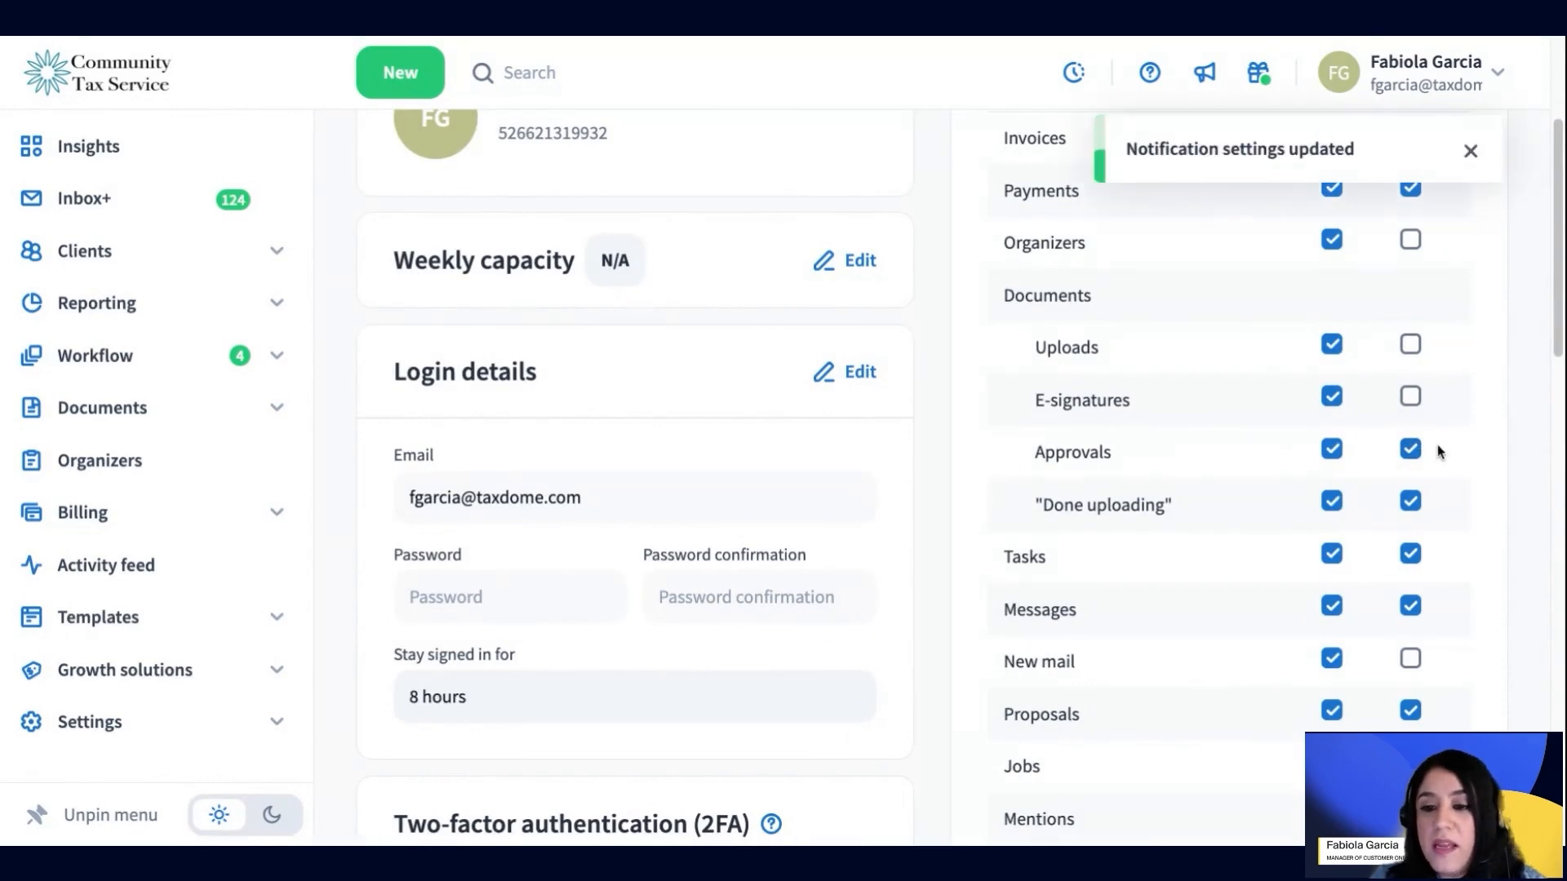
Tick Email for E-signatures and untick it for Approvals and 'Done uploading'
left_click(1410, 396)
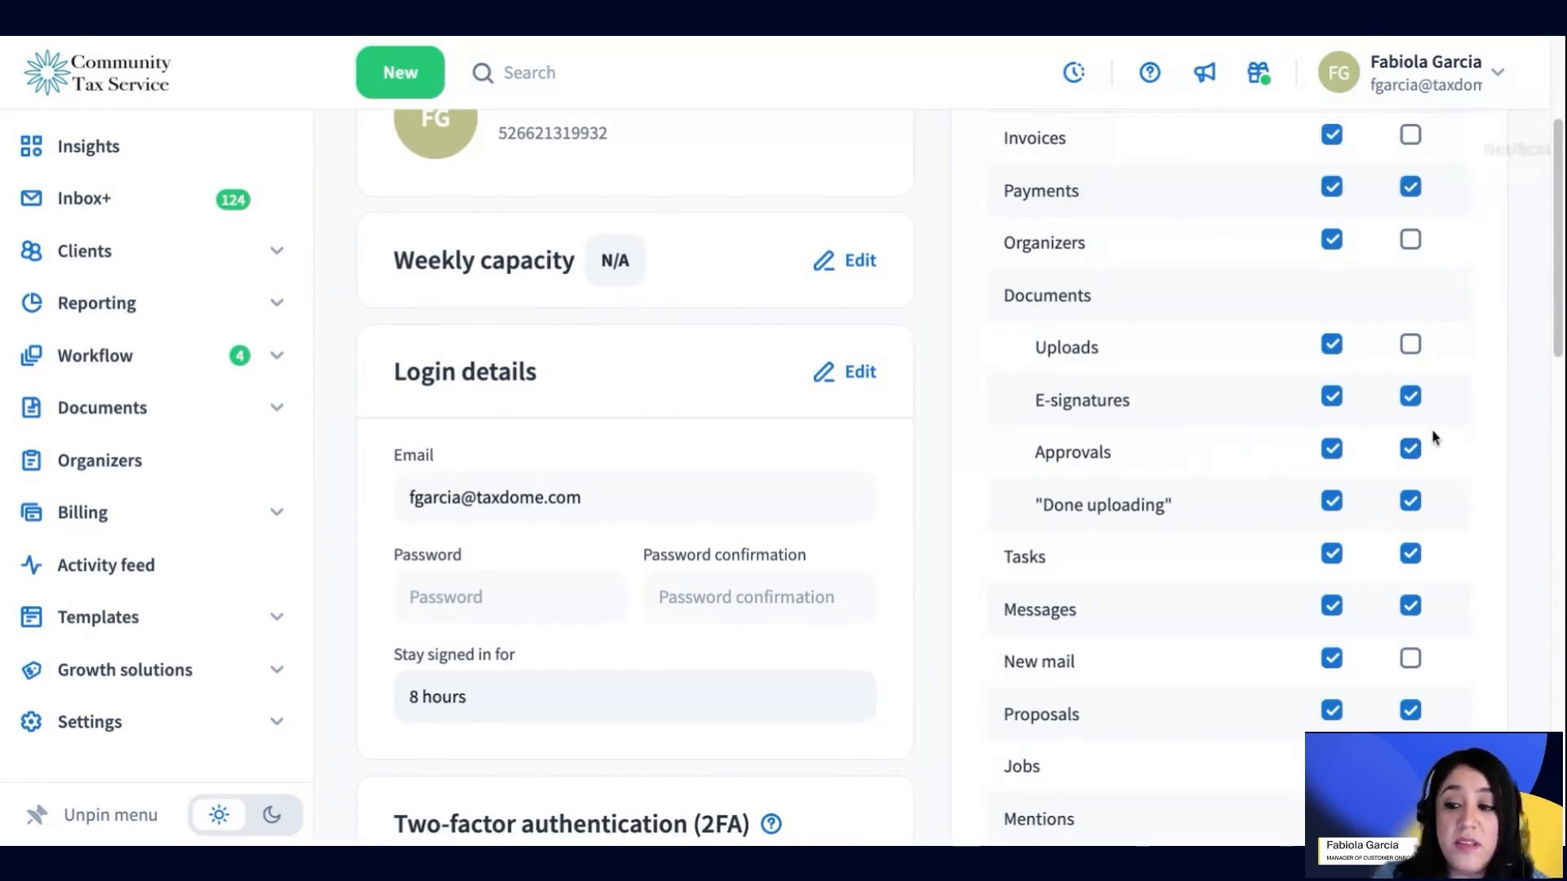
left_click(1410, 448)
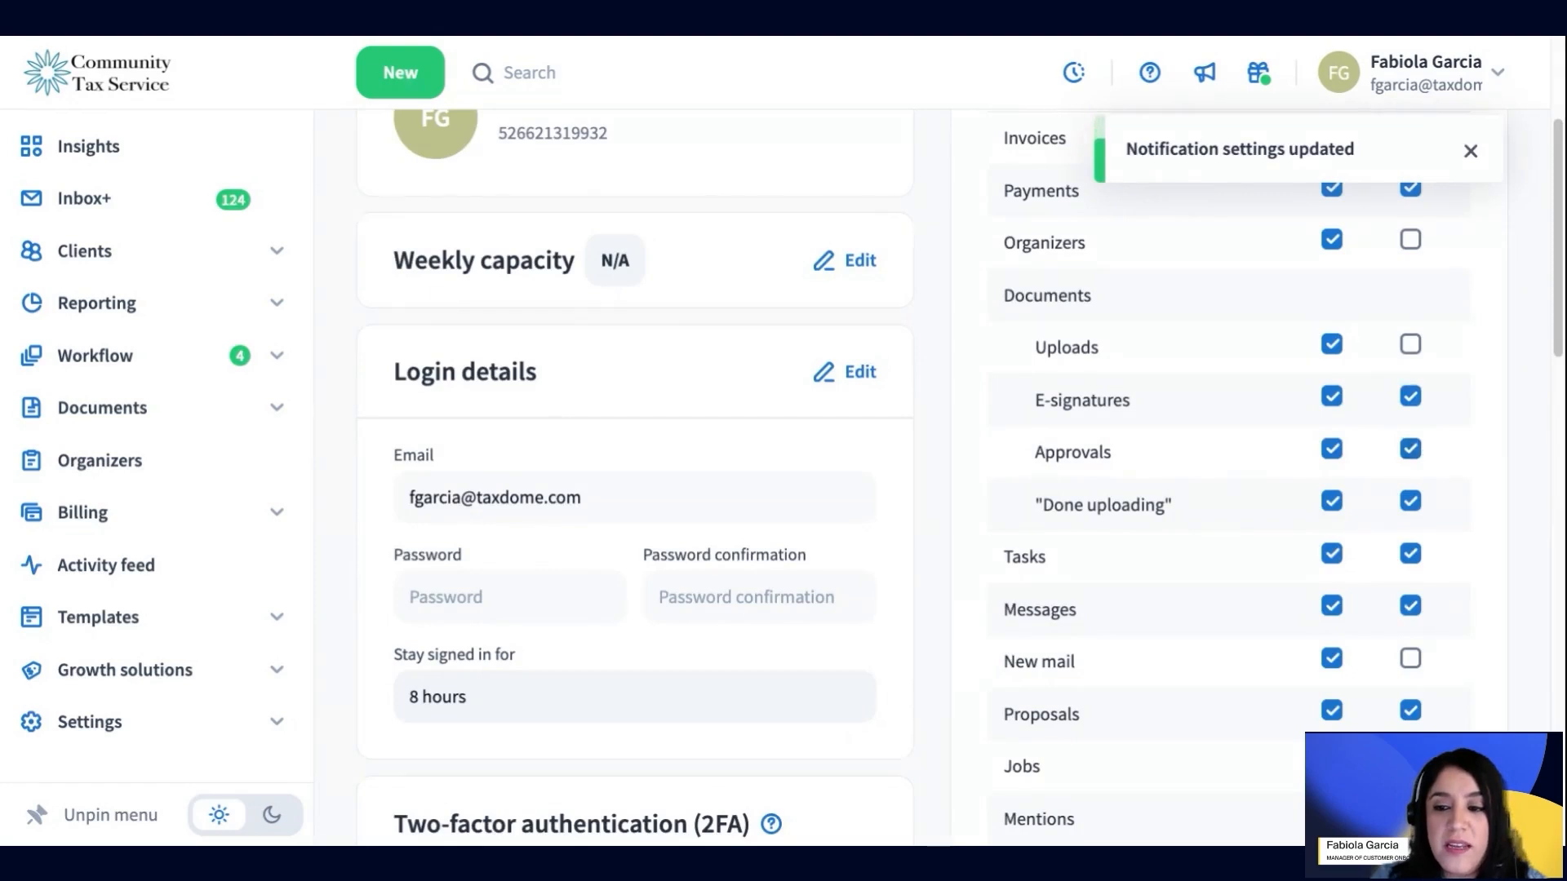
left_click(1410, 501)
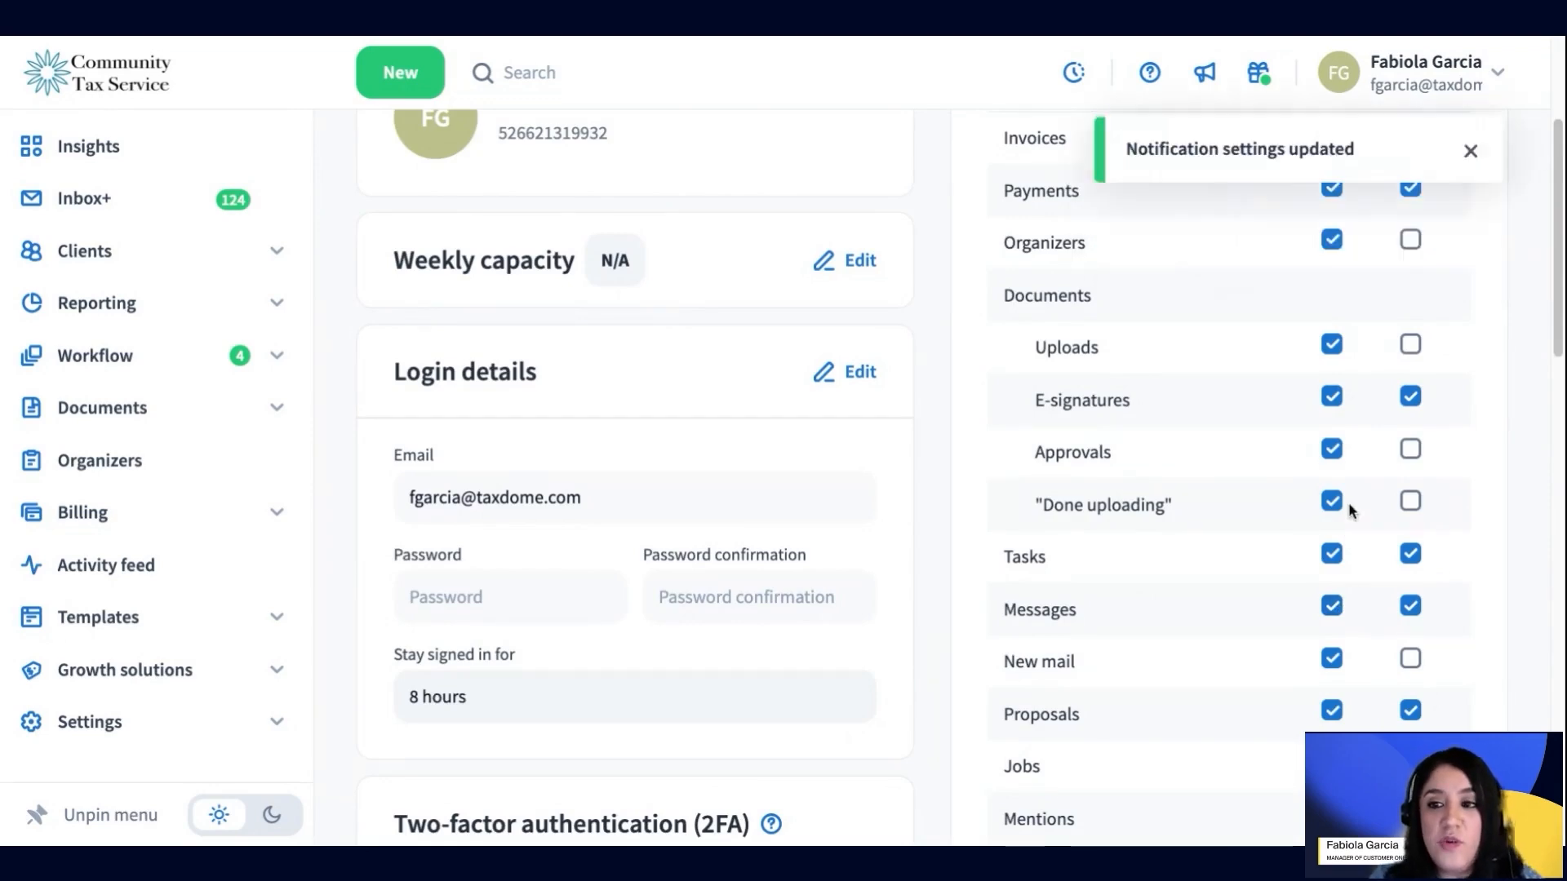
scroll(1348, 502, "up", 3)
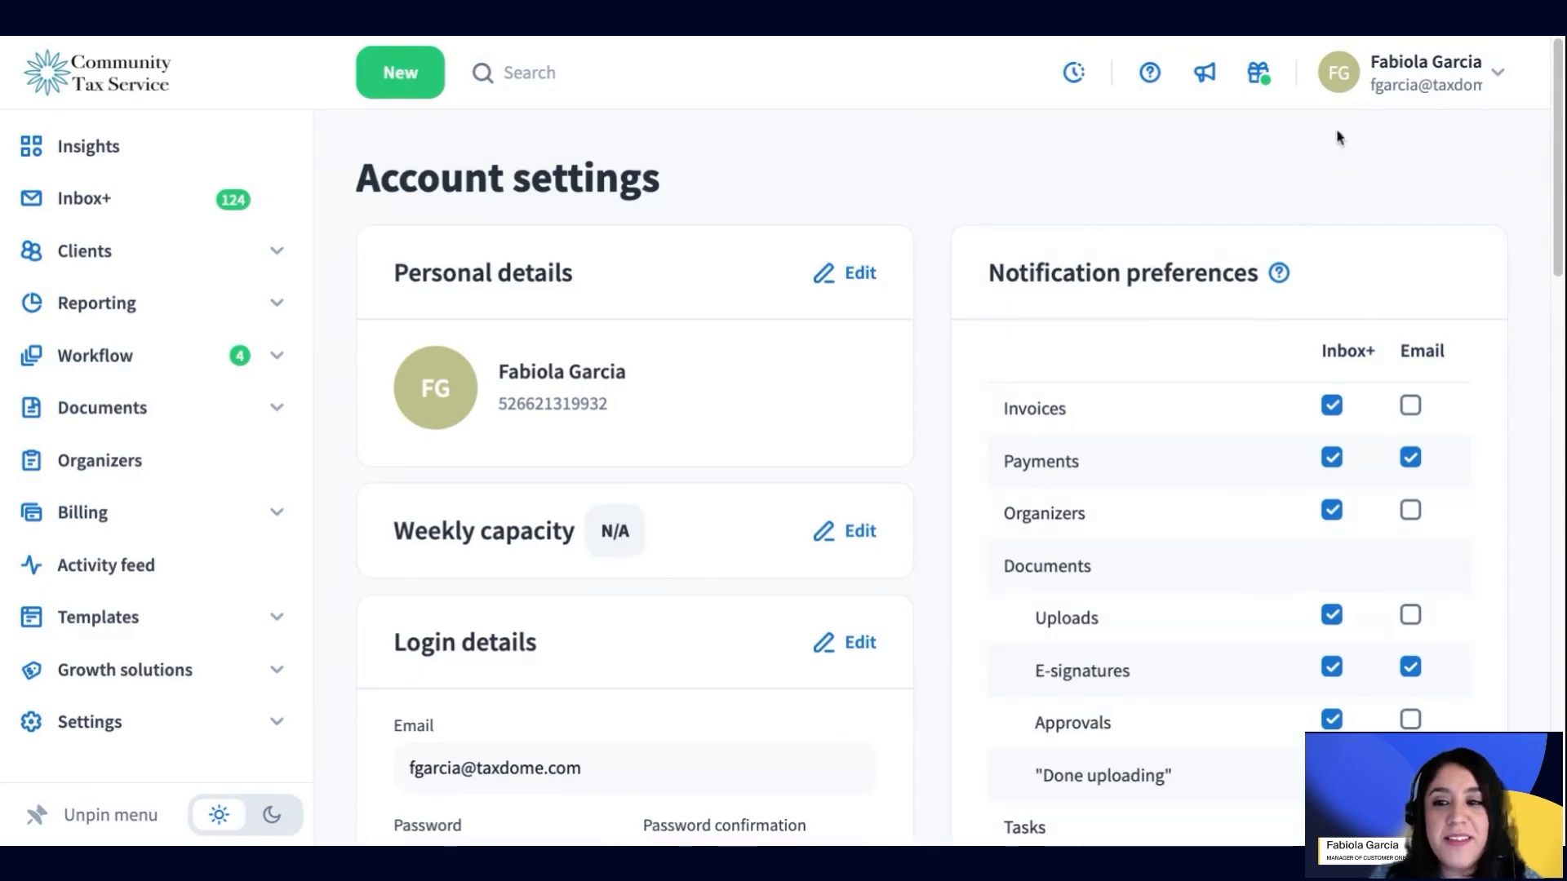
scroll(1288, 563, "down", 6)
scroll(1288, 563, "down", 3)
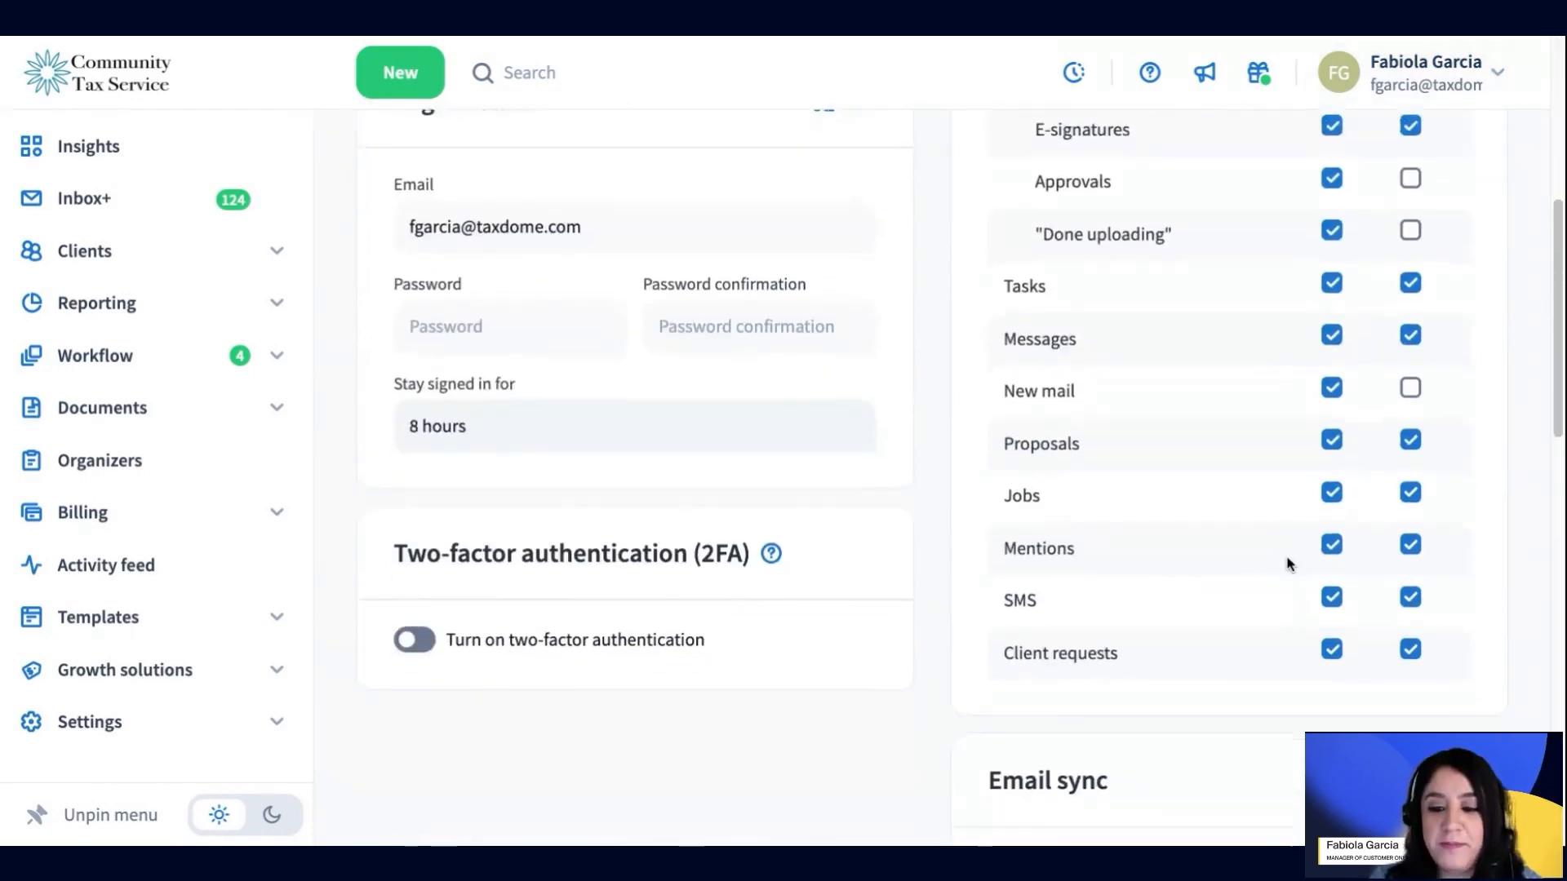
scroll(1188, 510, "down", 2)
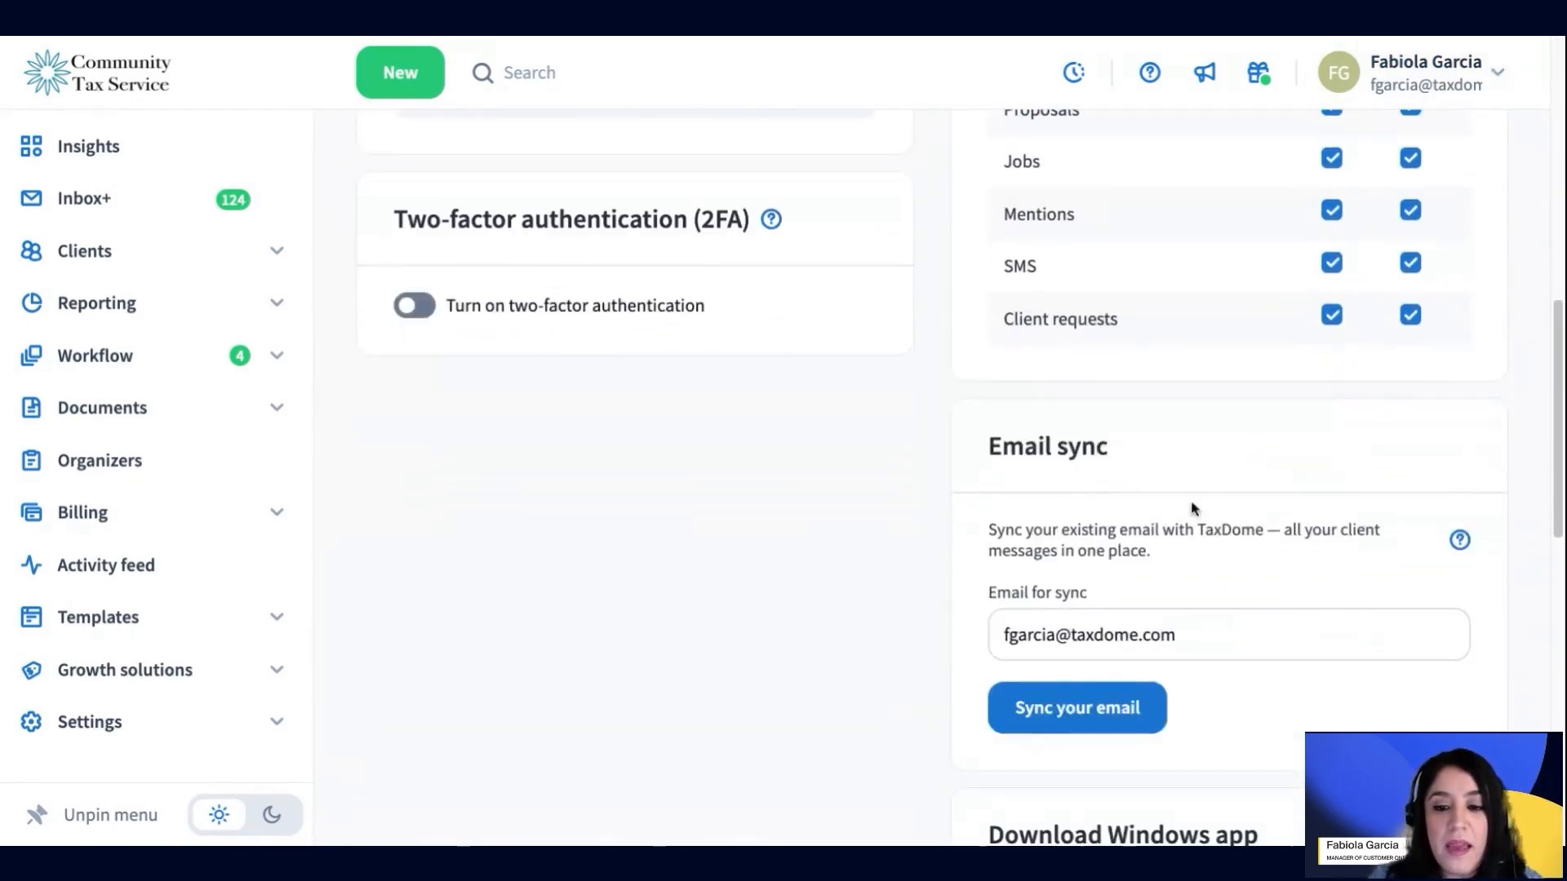
left_click(1180, 629)
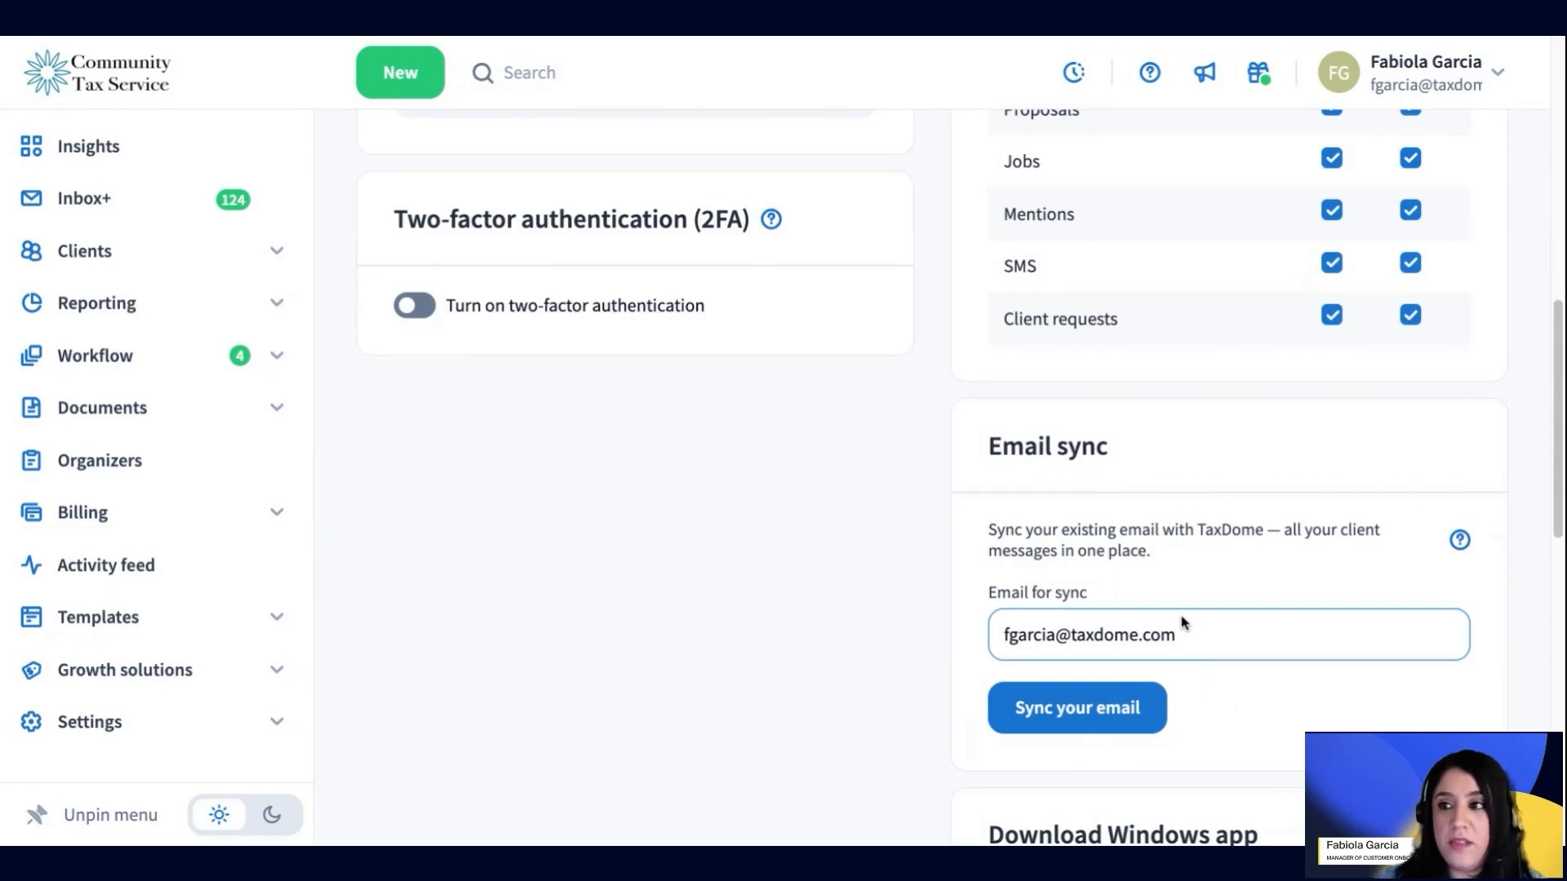
scroll(1130, 543, "down", 1)
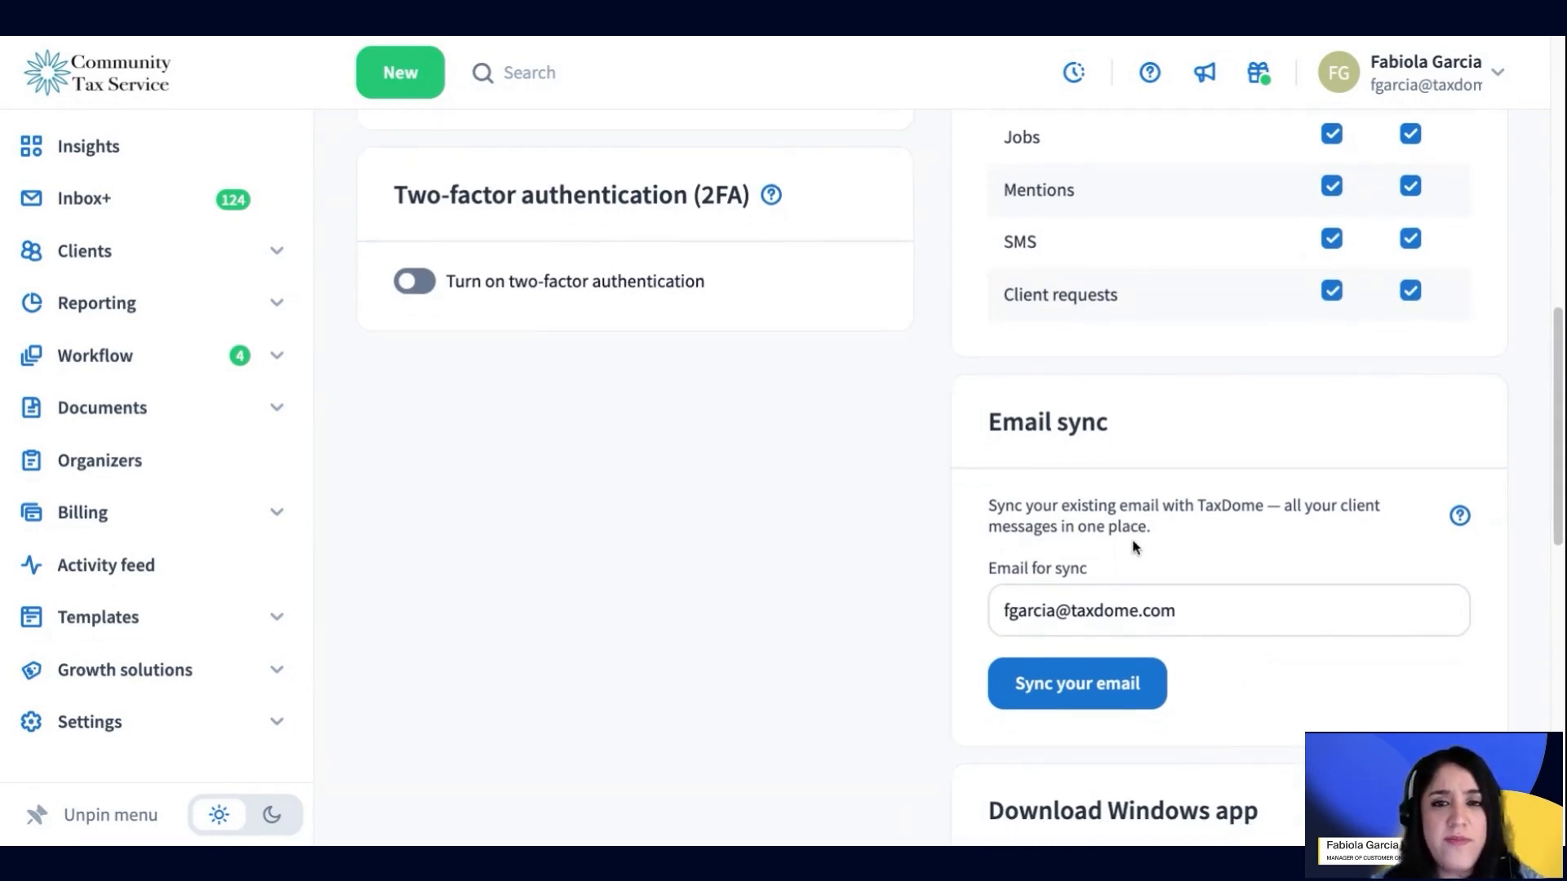
scroll(1172, 538, "down", 1)
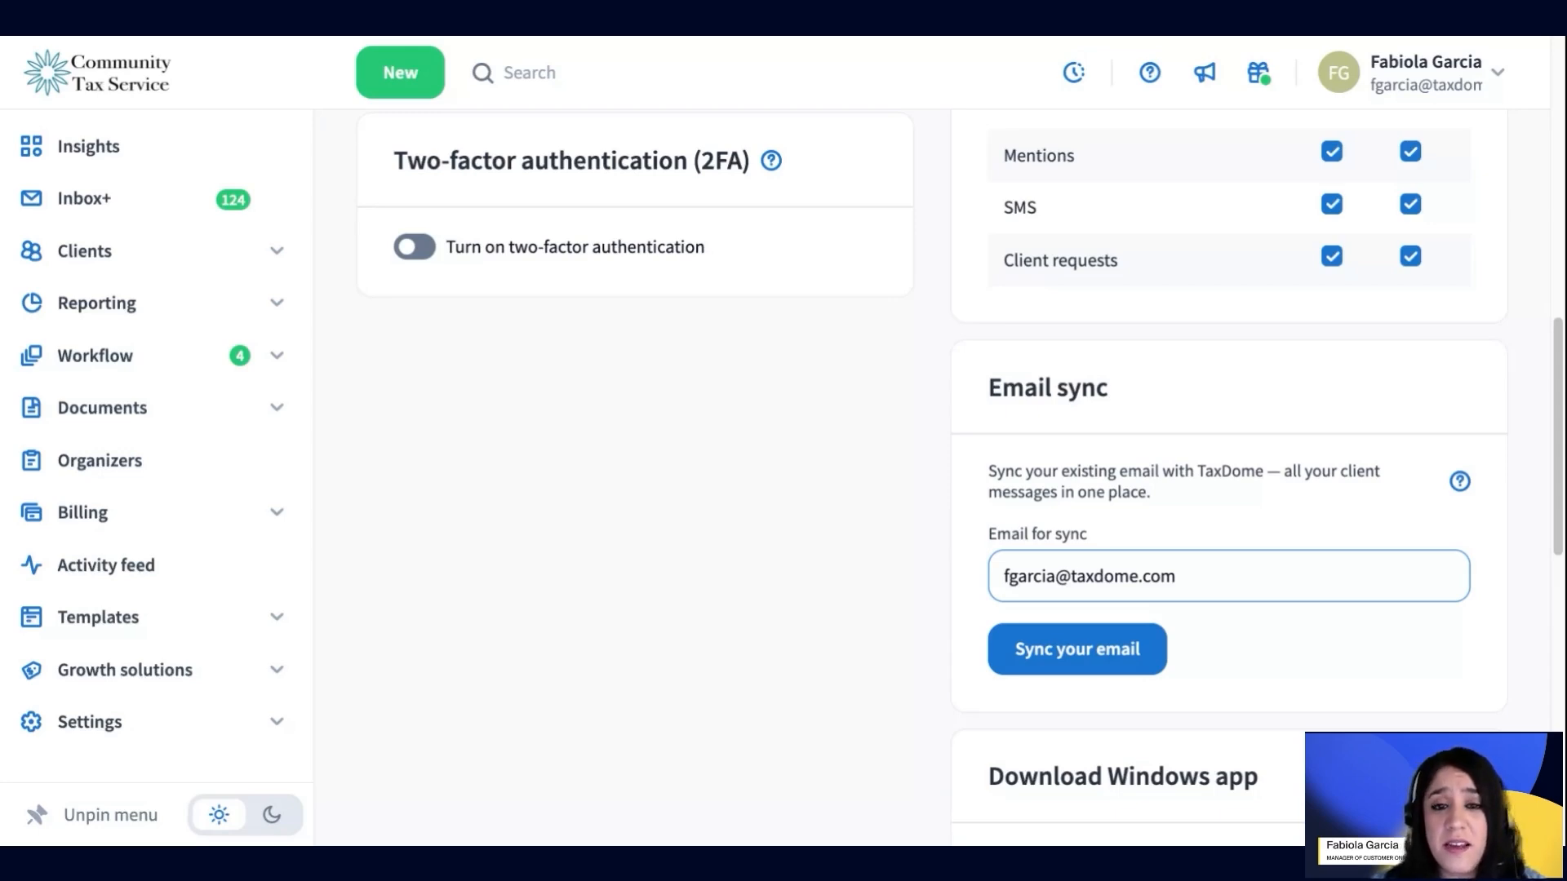
left_click(800, 417)
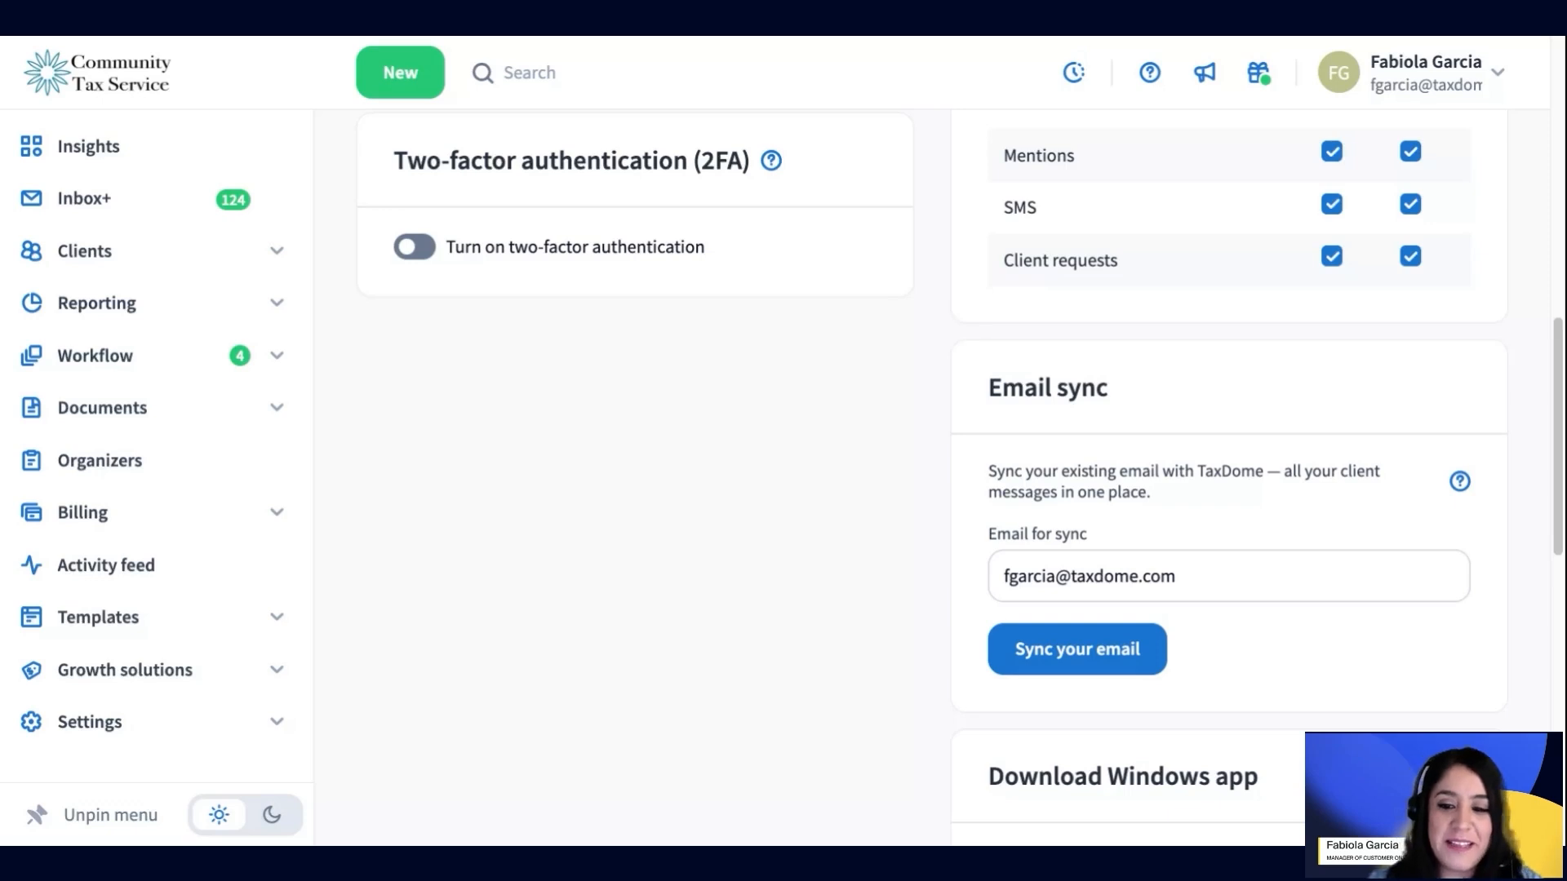
Start Gmail sync, pick the Google account, and grant TaxDome read, compose and send access
left_click(1099, 662)
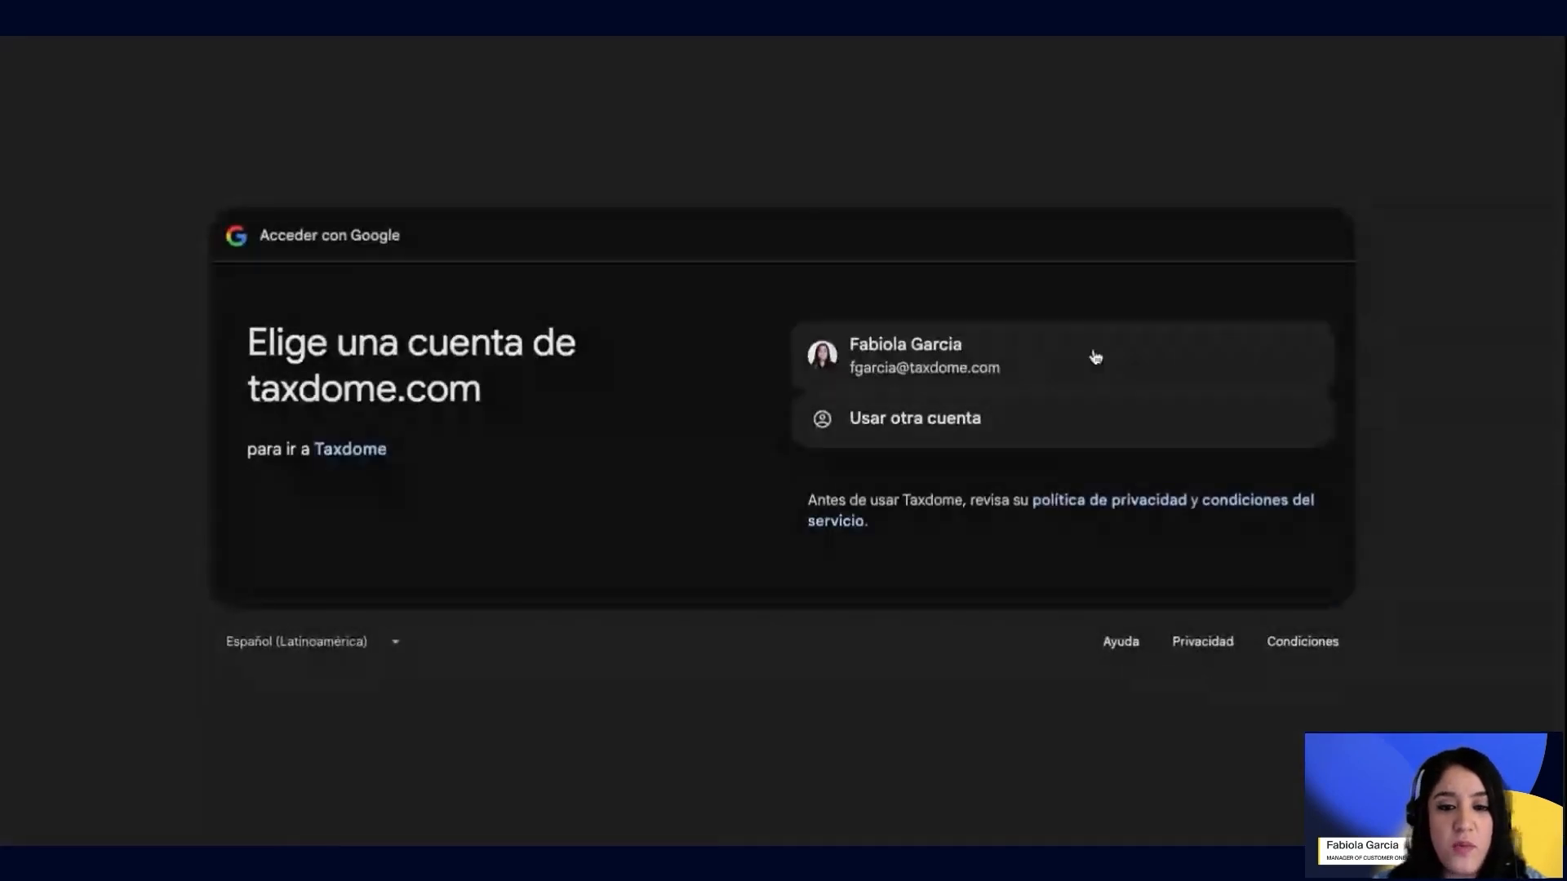
left_click(902, 353)
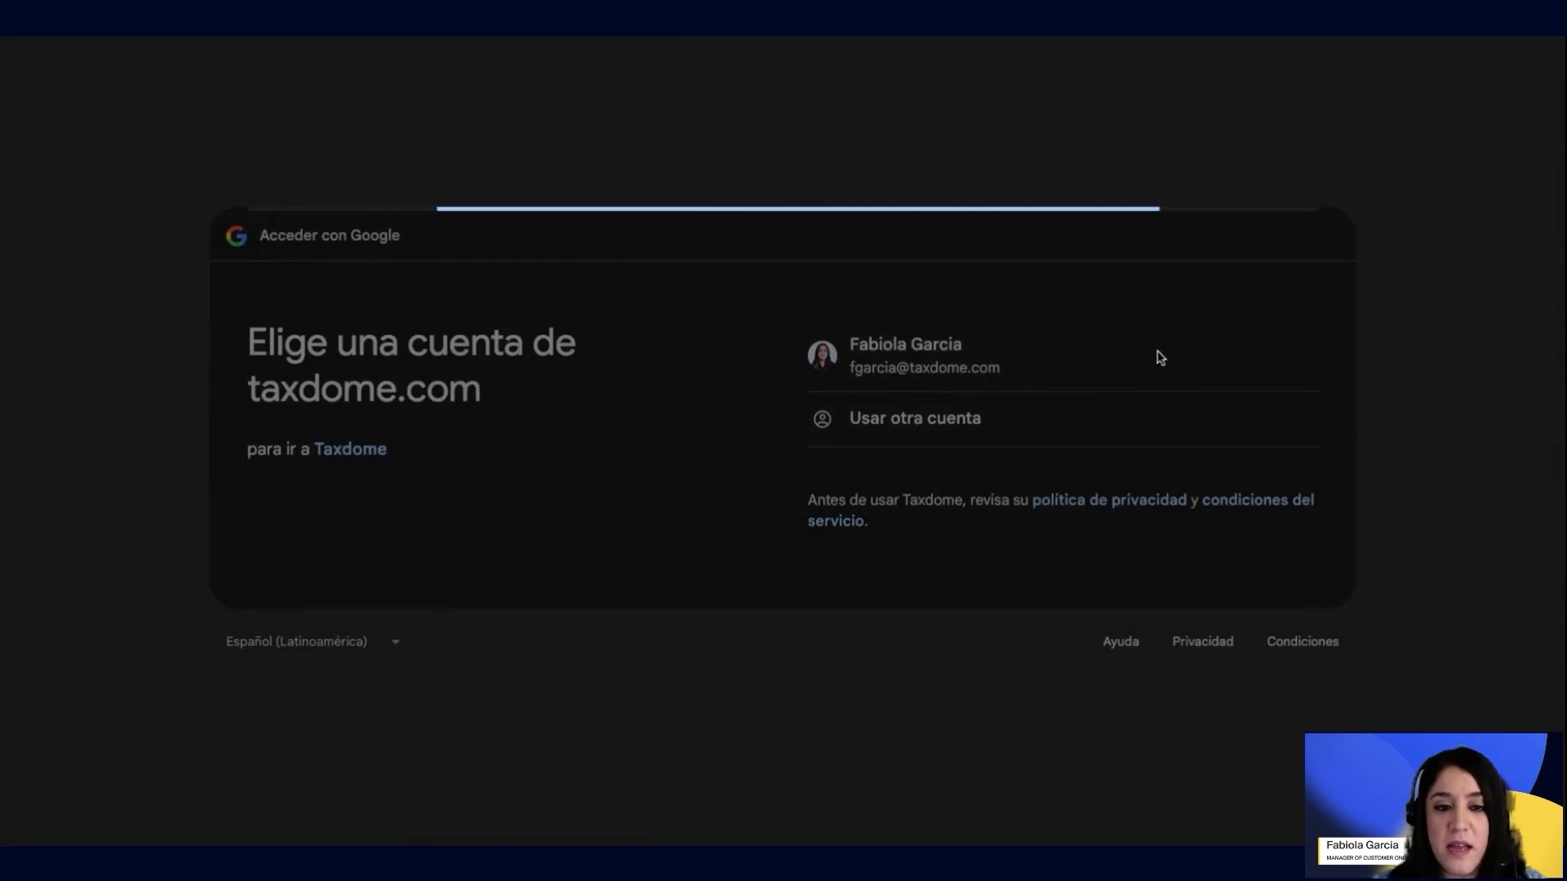
left_click(1233, 564)
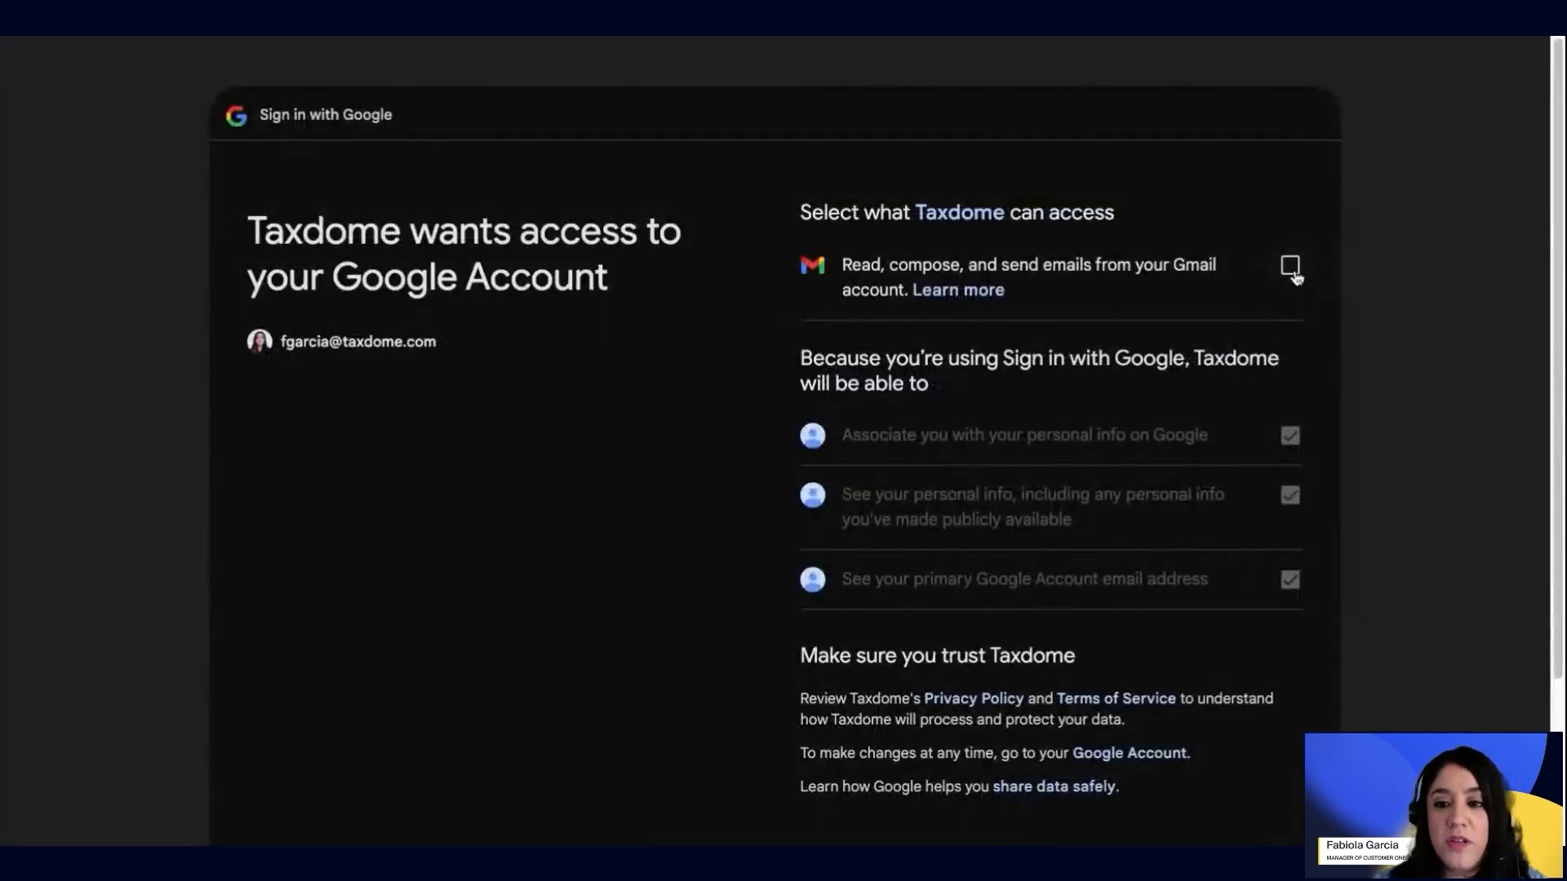
left_click(1290, 265)
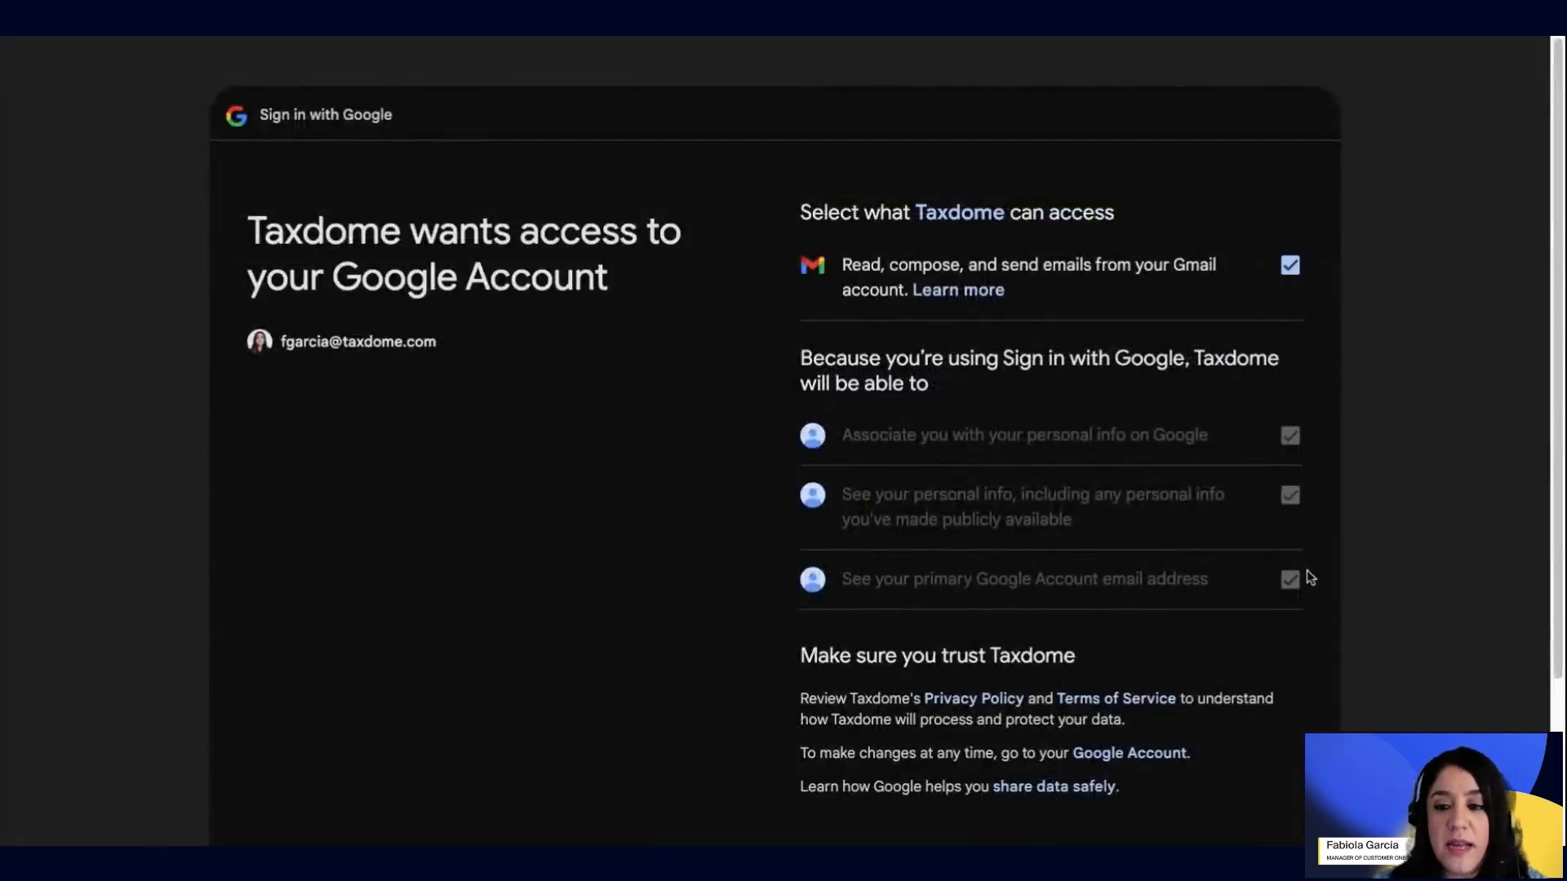
scroll(1303, 574, "down", 3)
left_click(1171, 678)
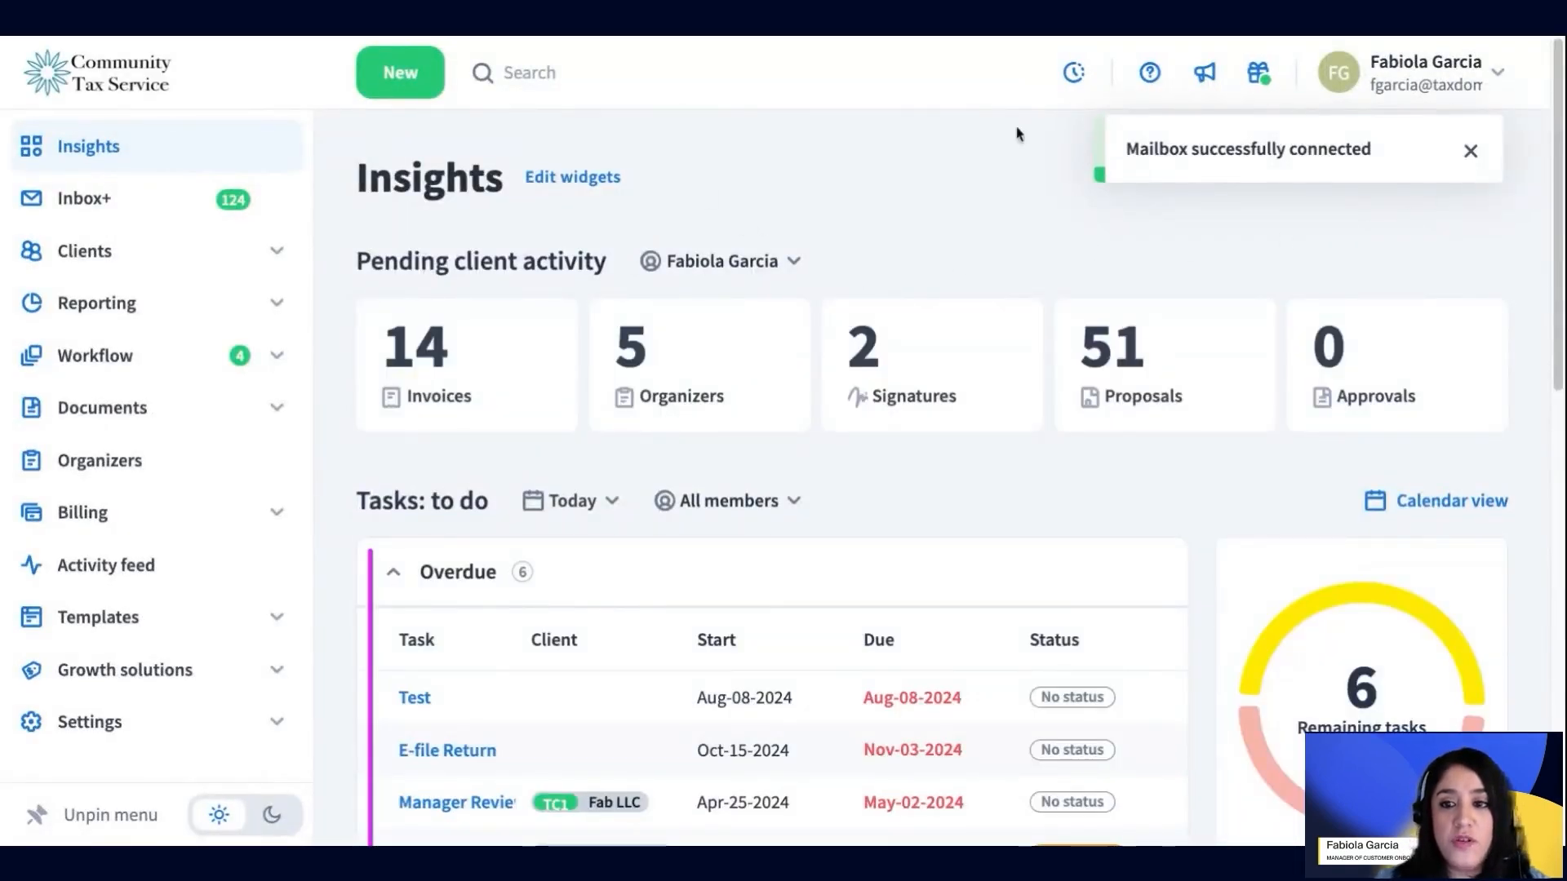
Go to Account settings and highlight the Email sync line confirming the mailbox is synced
left_click(1441, 96)
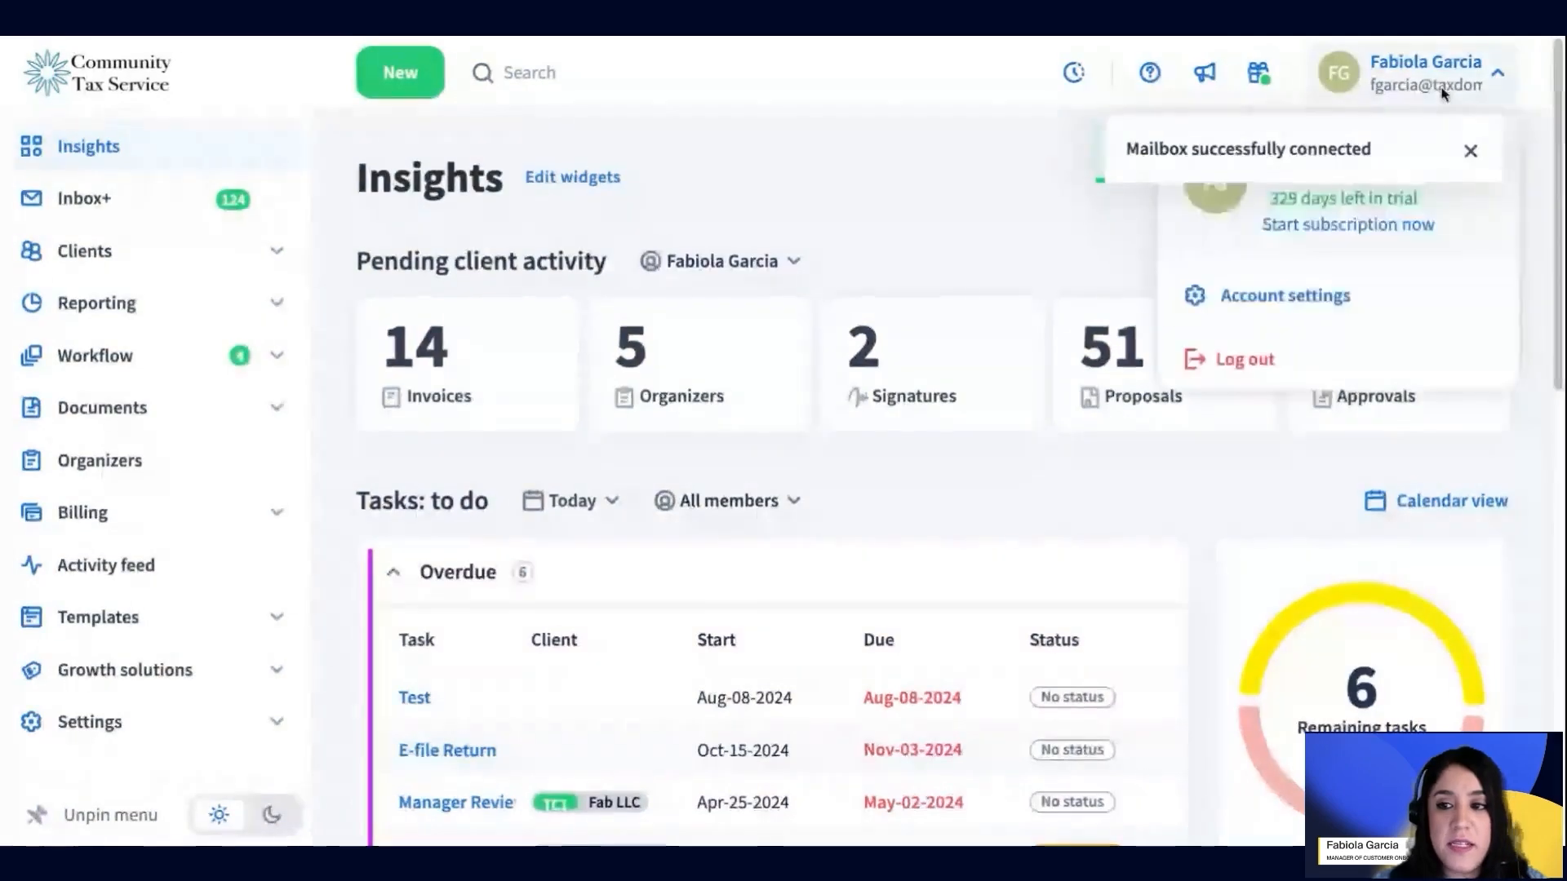
left_click(1265, 295)
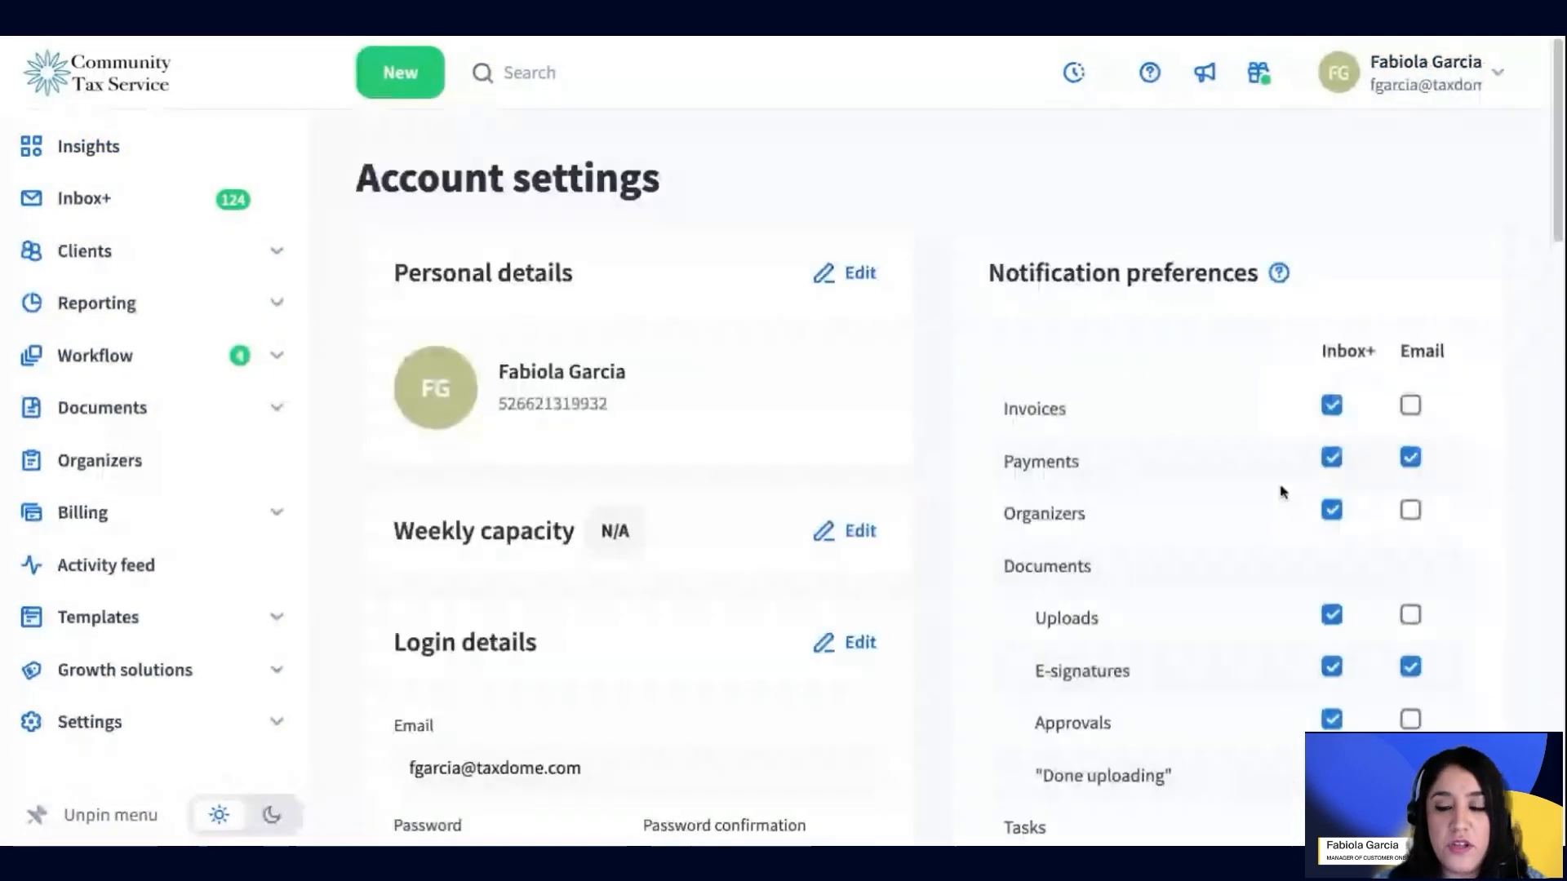
scroll(1281, 489, "down", 8)
scroll(1280, 490, "down", 5)
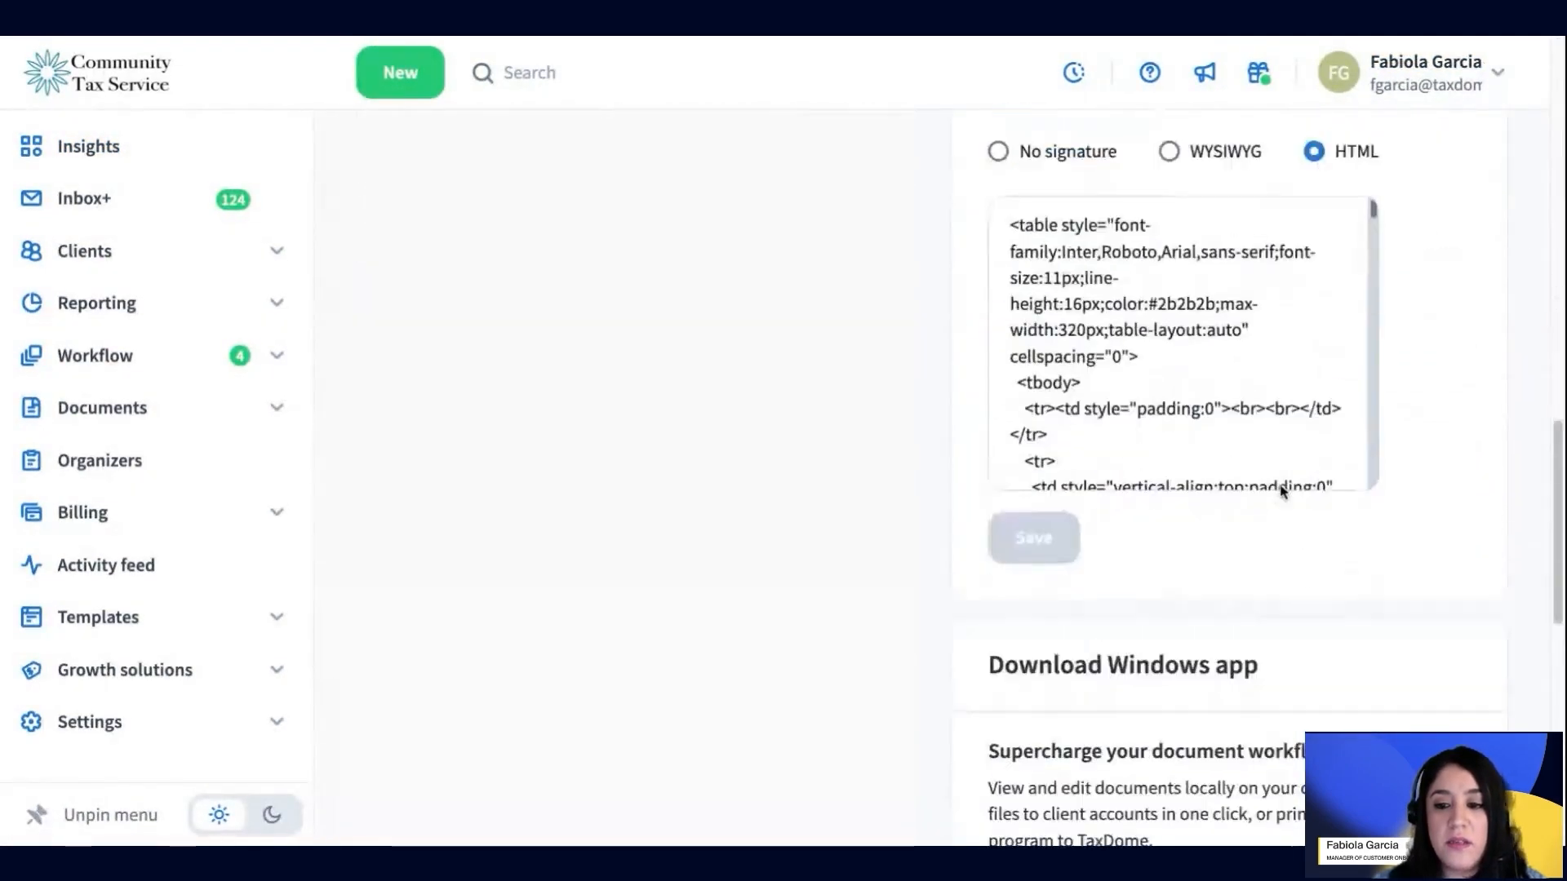
scroll(1280, 490, "up", 1)
scroll(1280, 490, "up", 1)
scroll(1094, 294, "up", 4)
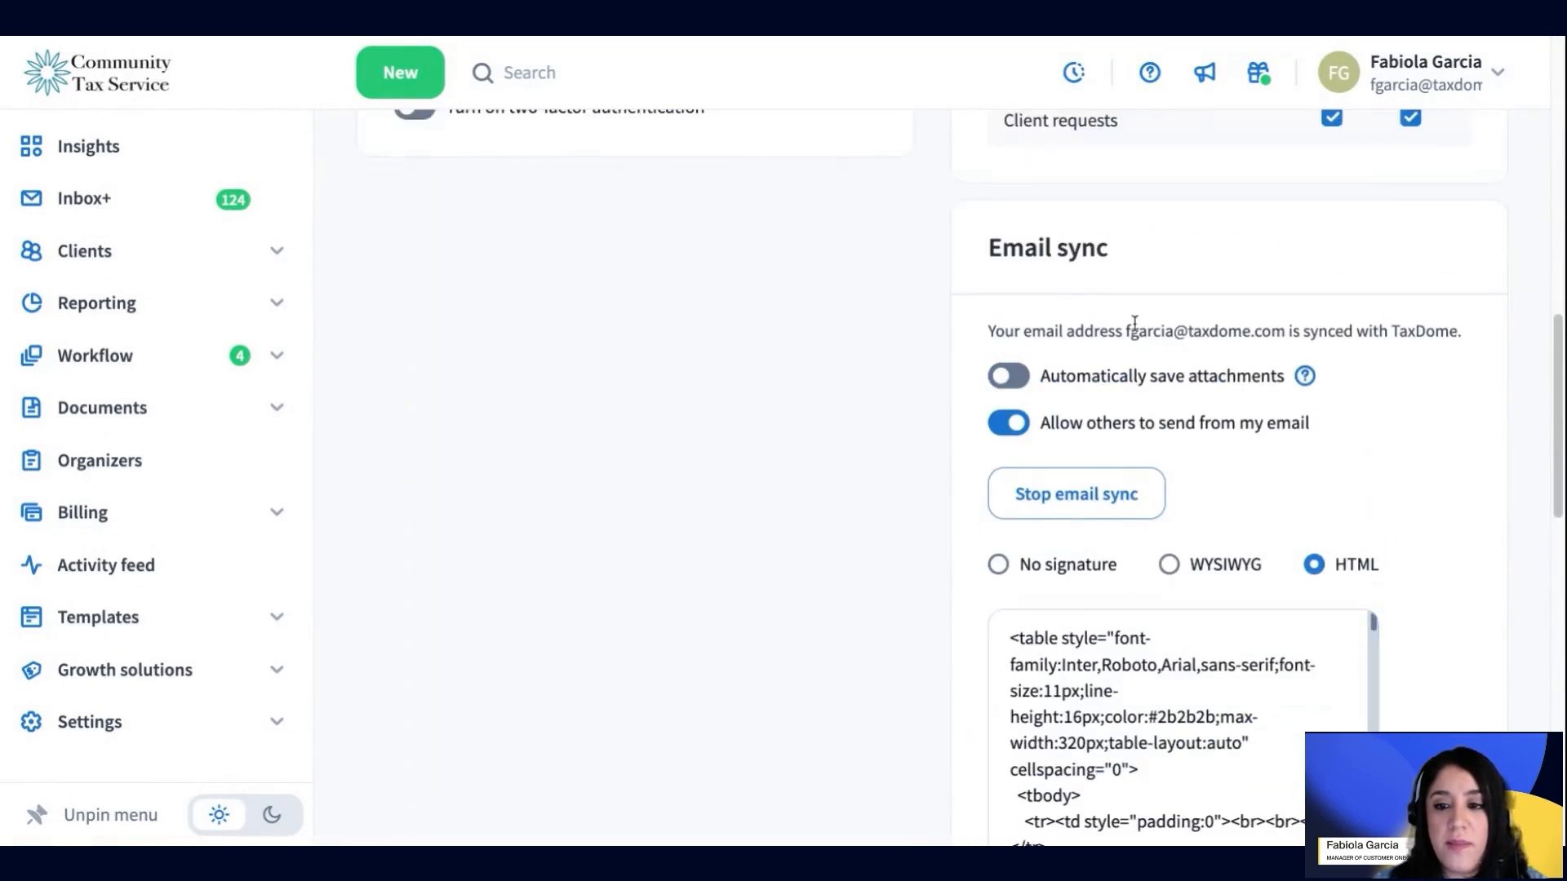
left_click_drag(1123, 332, 1475, 337)
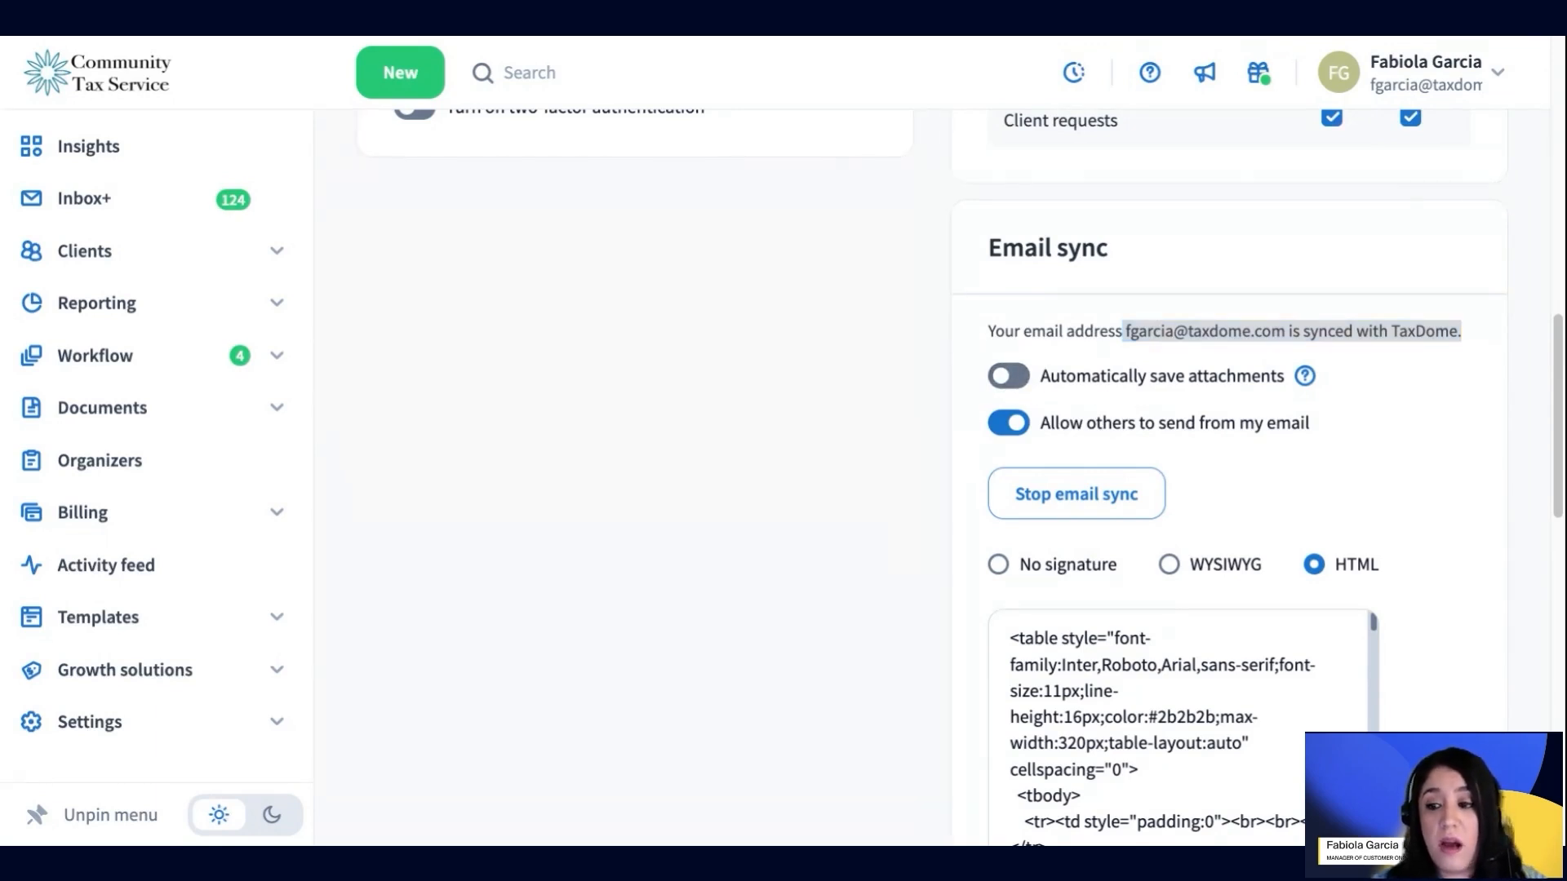
left_click(894, 405)
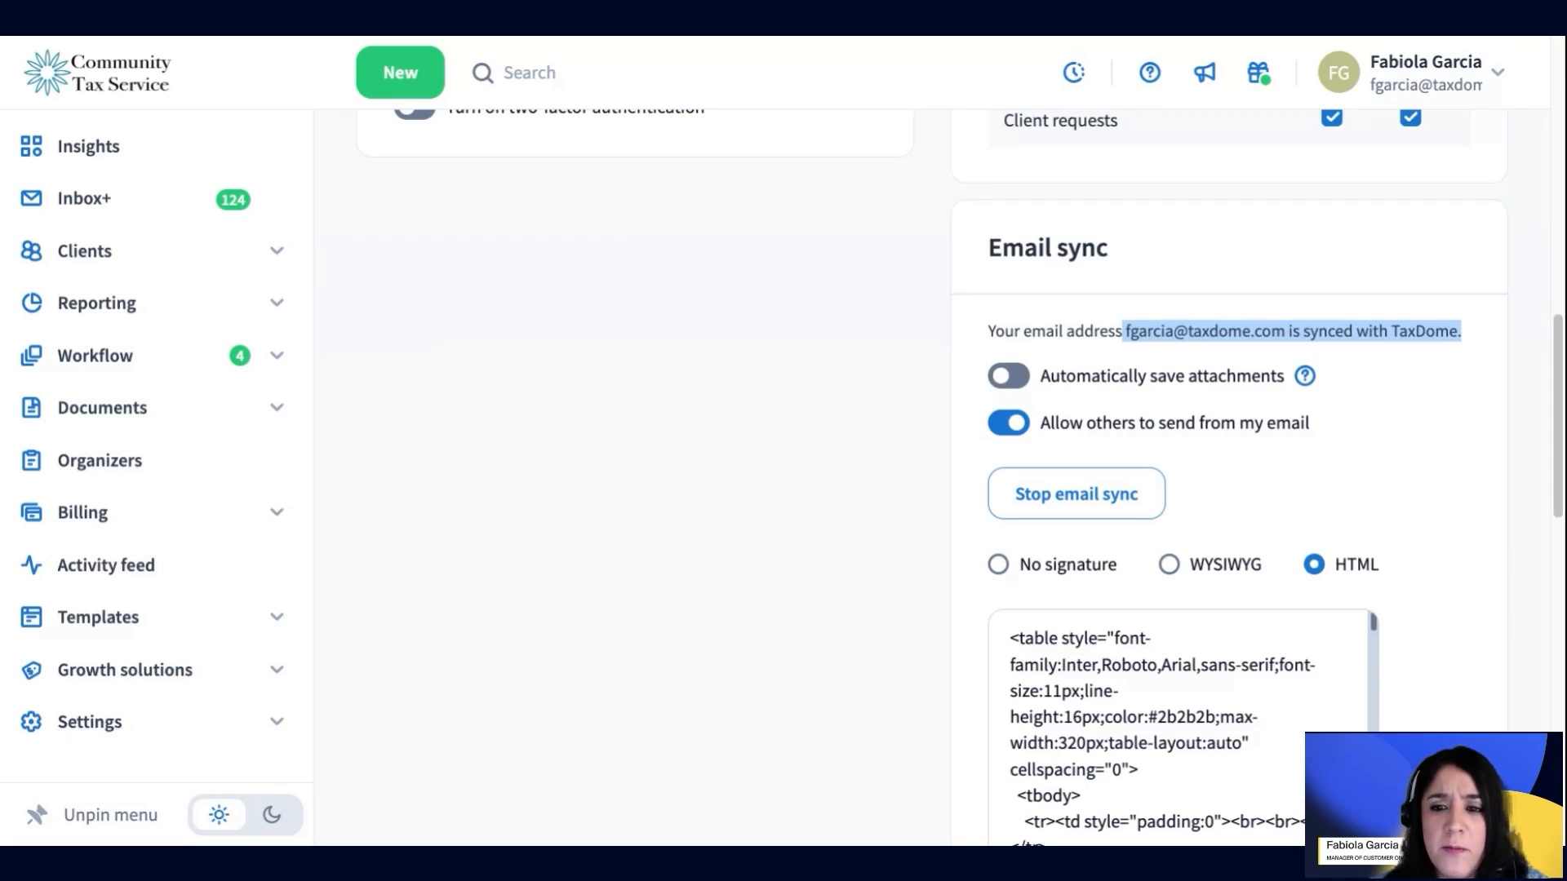
left_click(1094, 390)
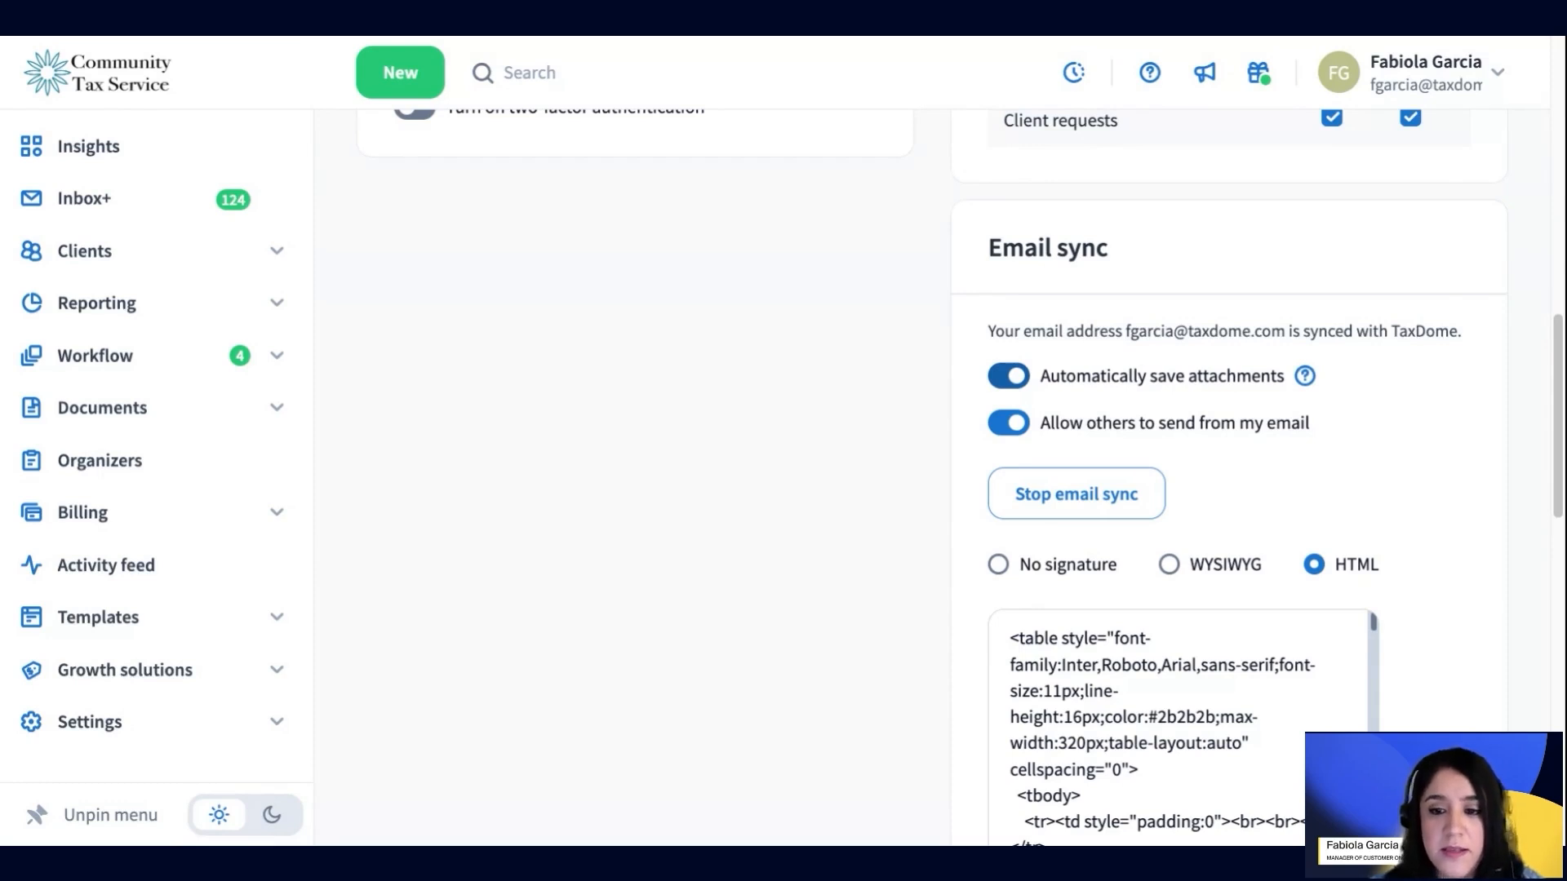
left_click(1010, 376)
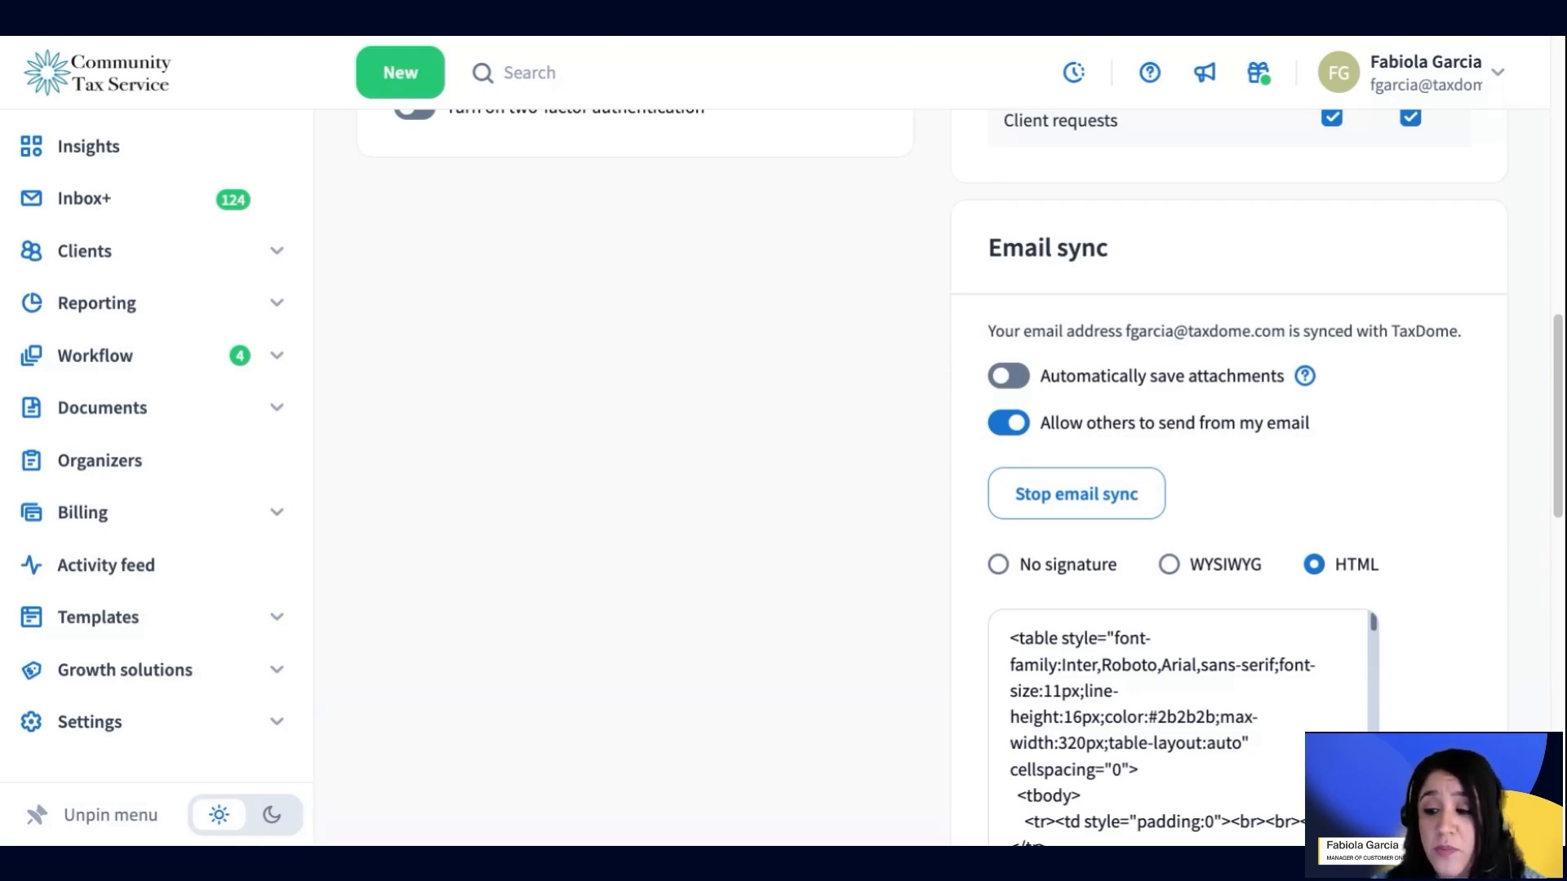
left_click(1053, 449)
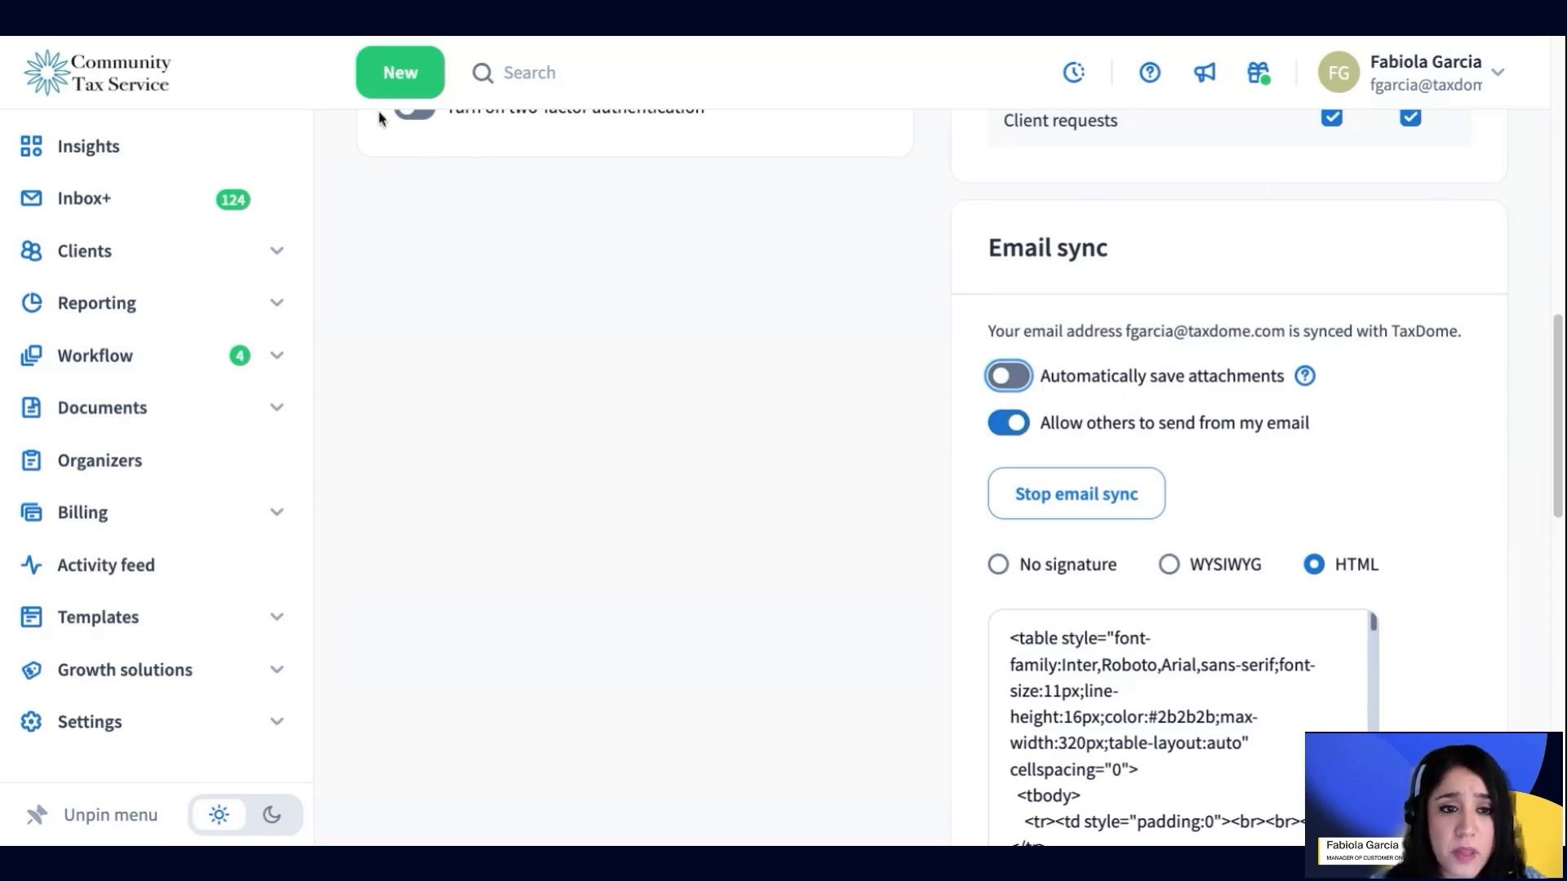
left_click(400, 72)
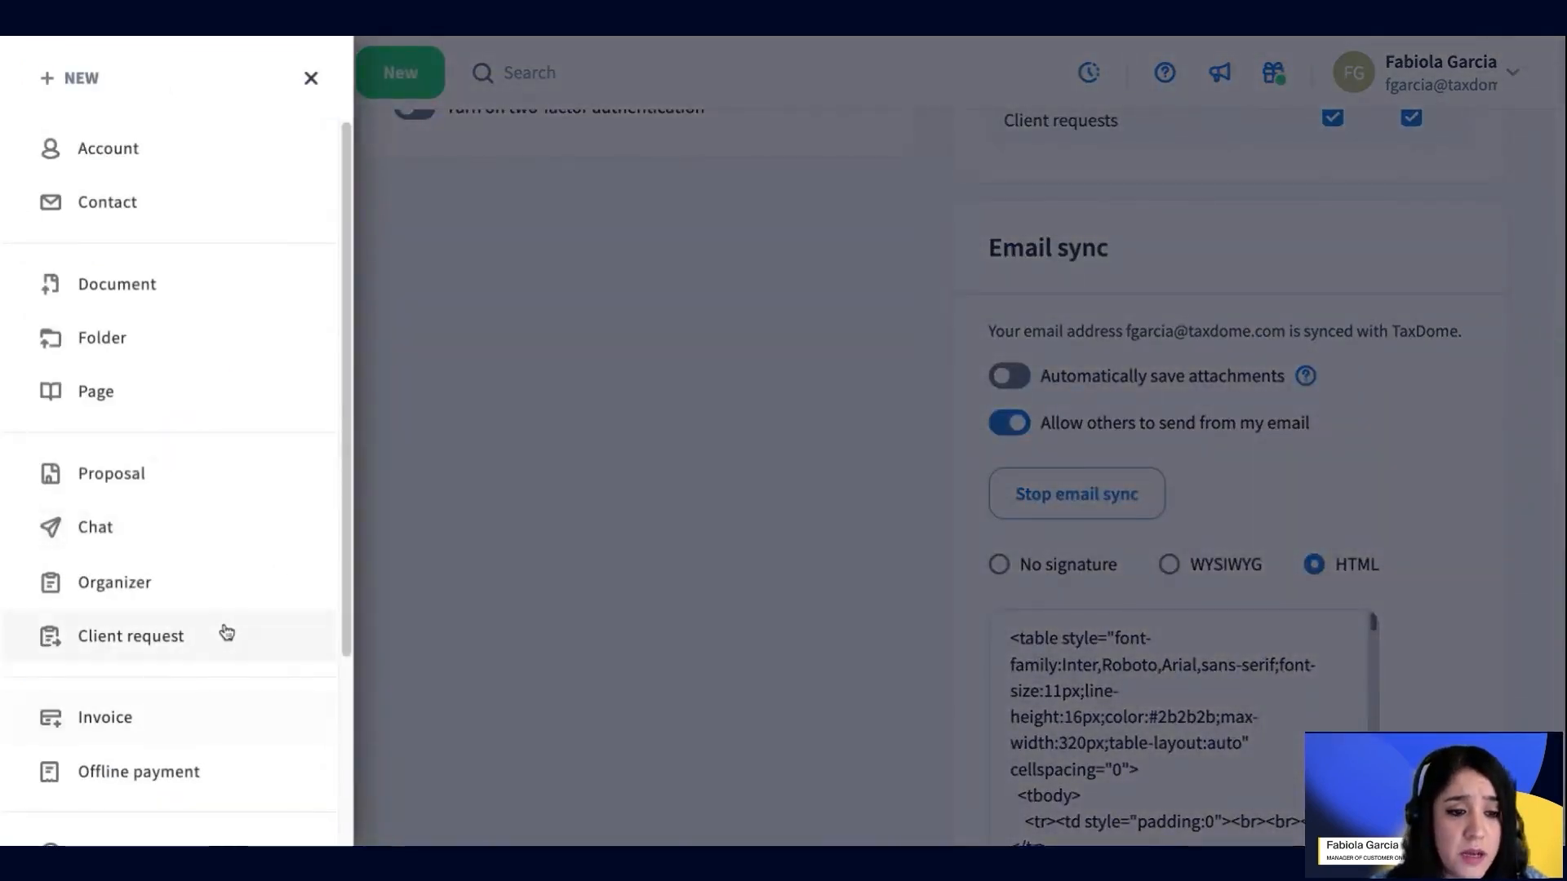
scroll(154, 601, "down", 3)
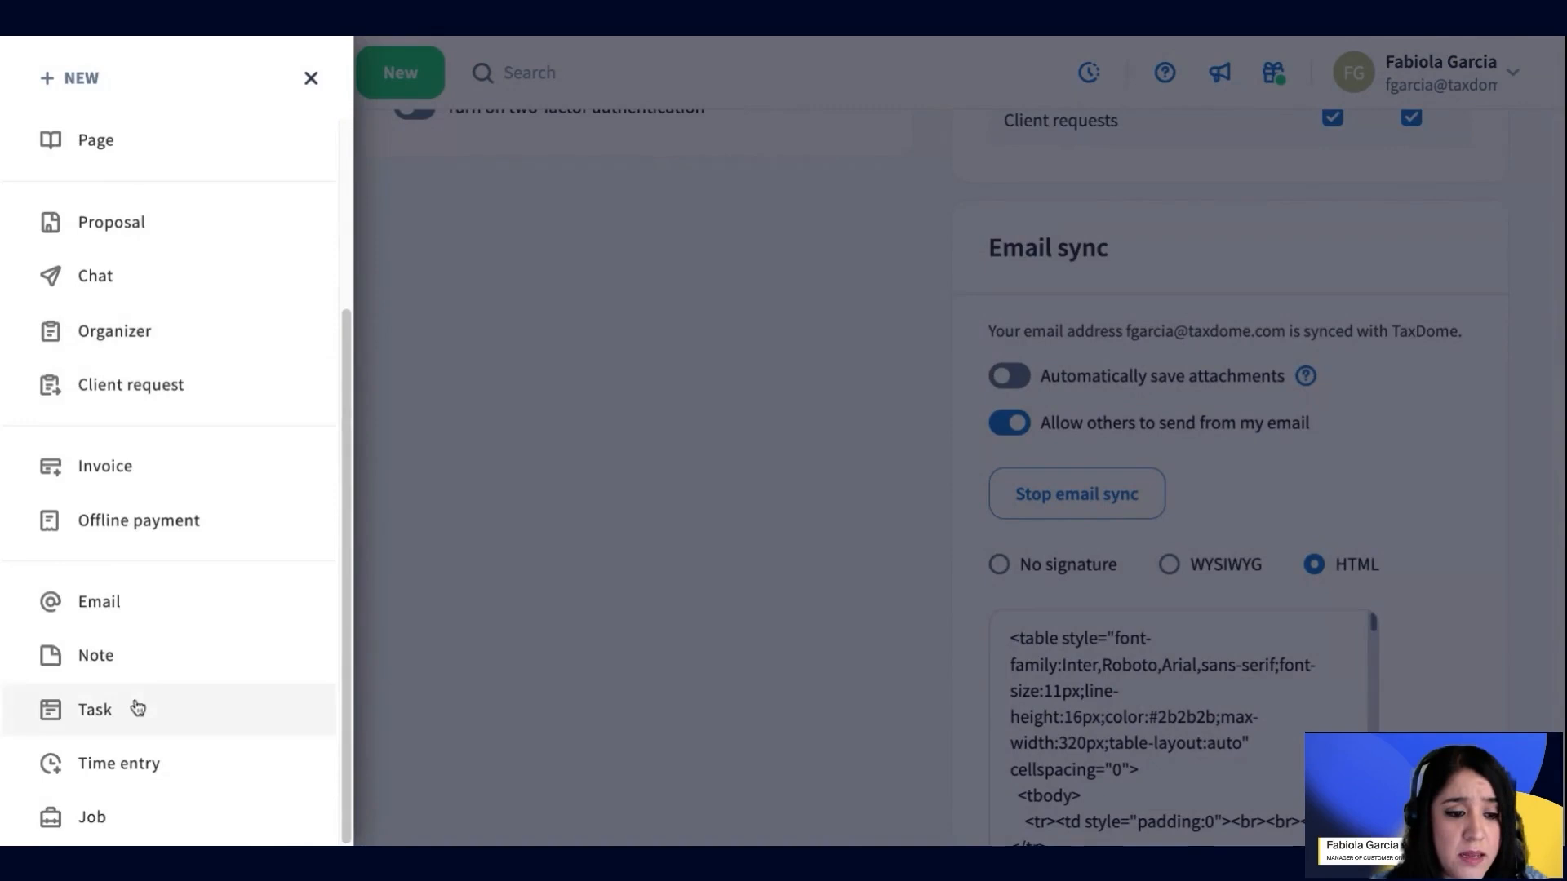
left_click(146, 602)
left_click(1086, 355)
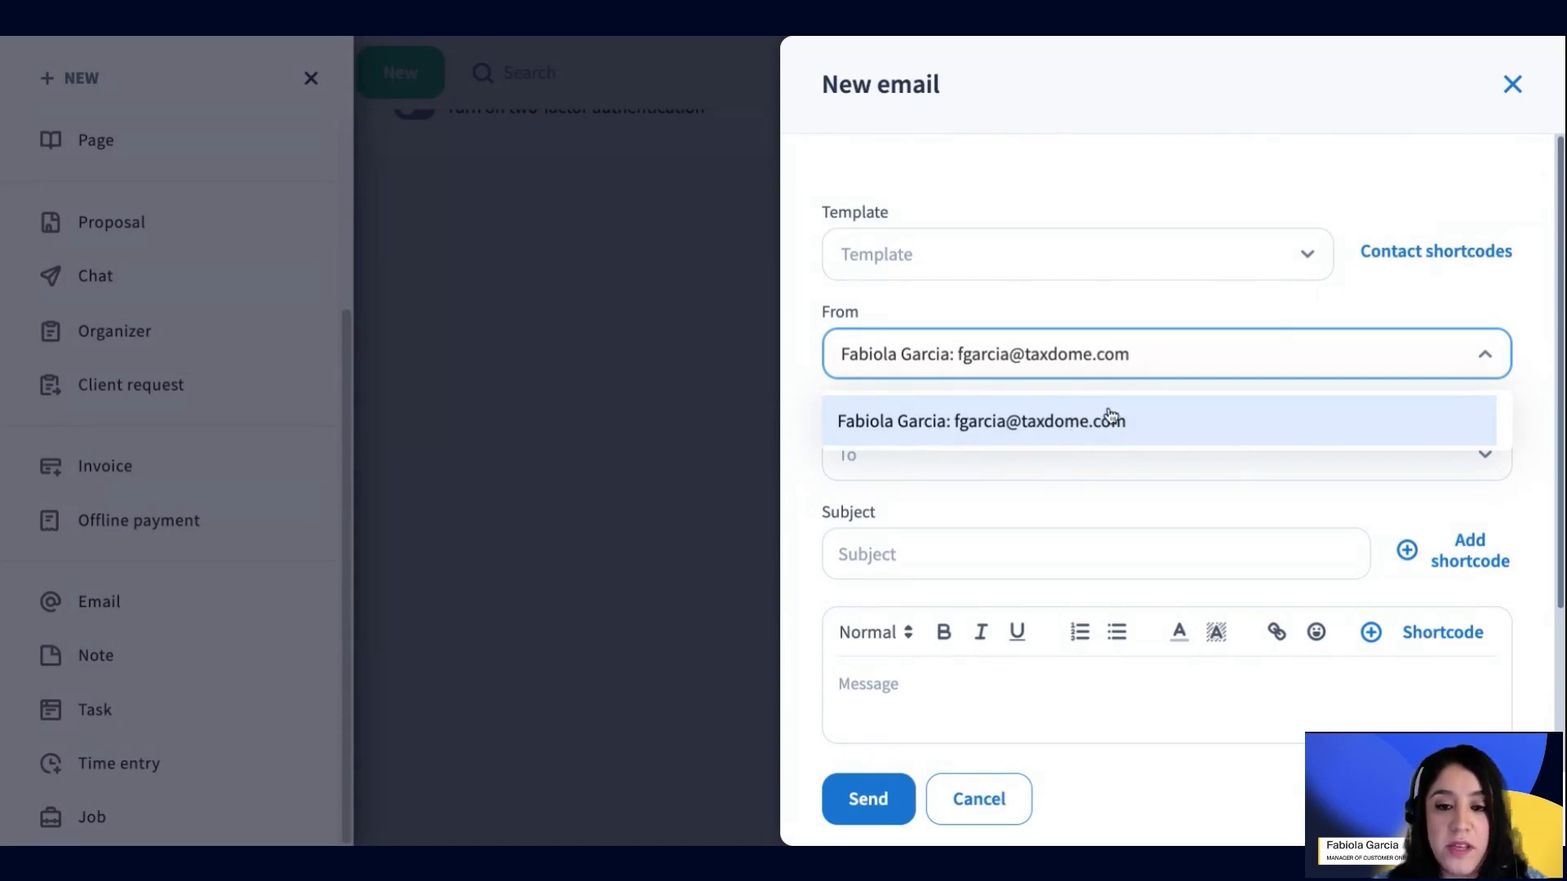
left_click(1004, 797)
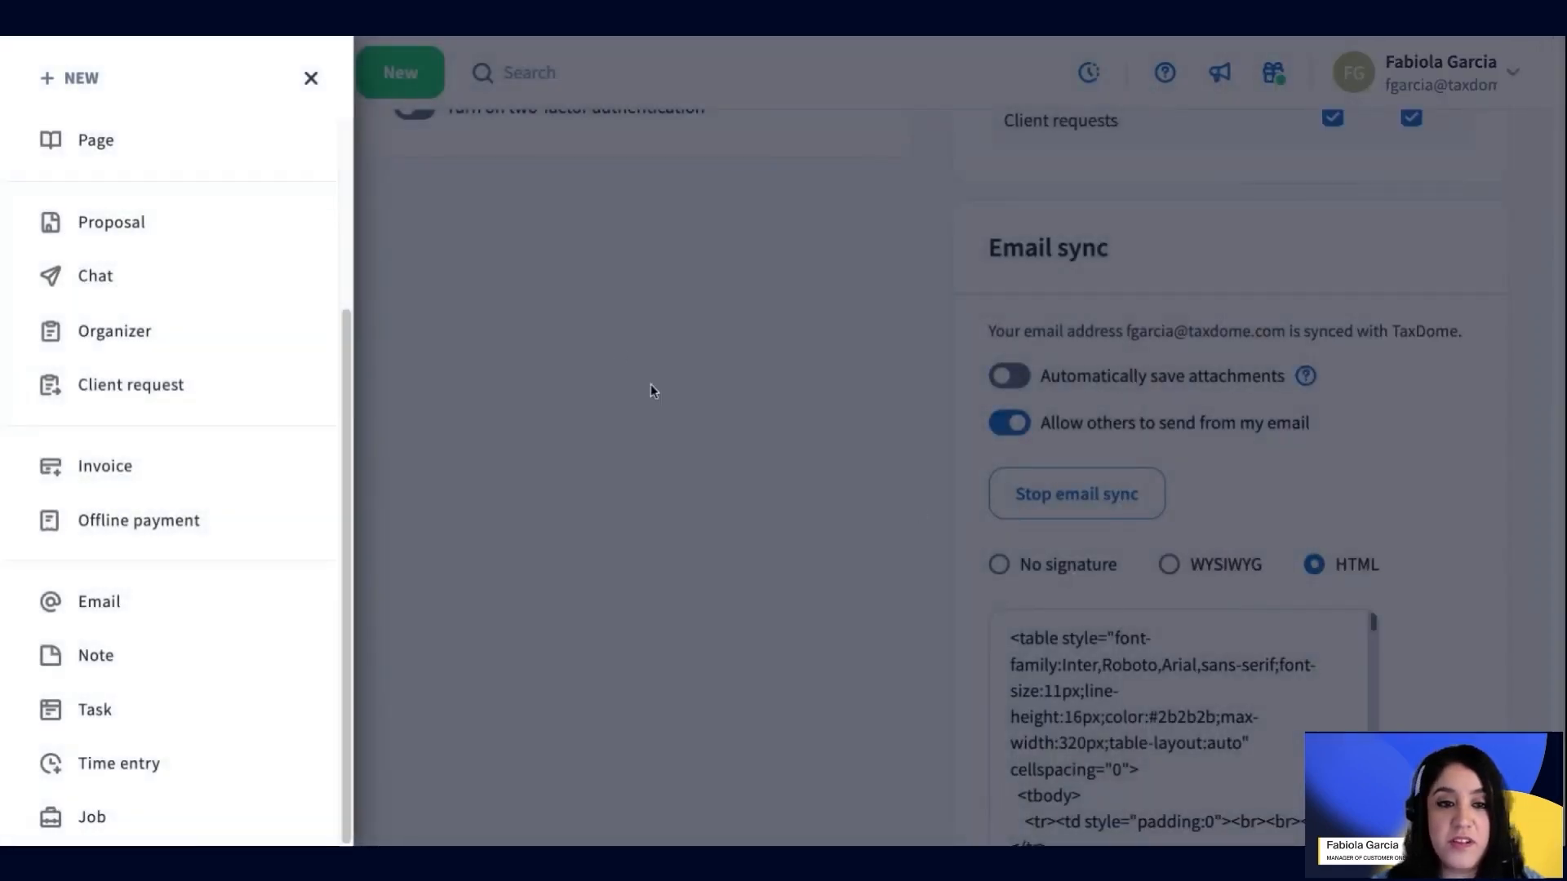
left_click(309, 81)
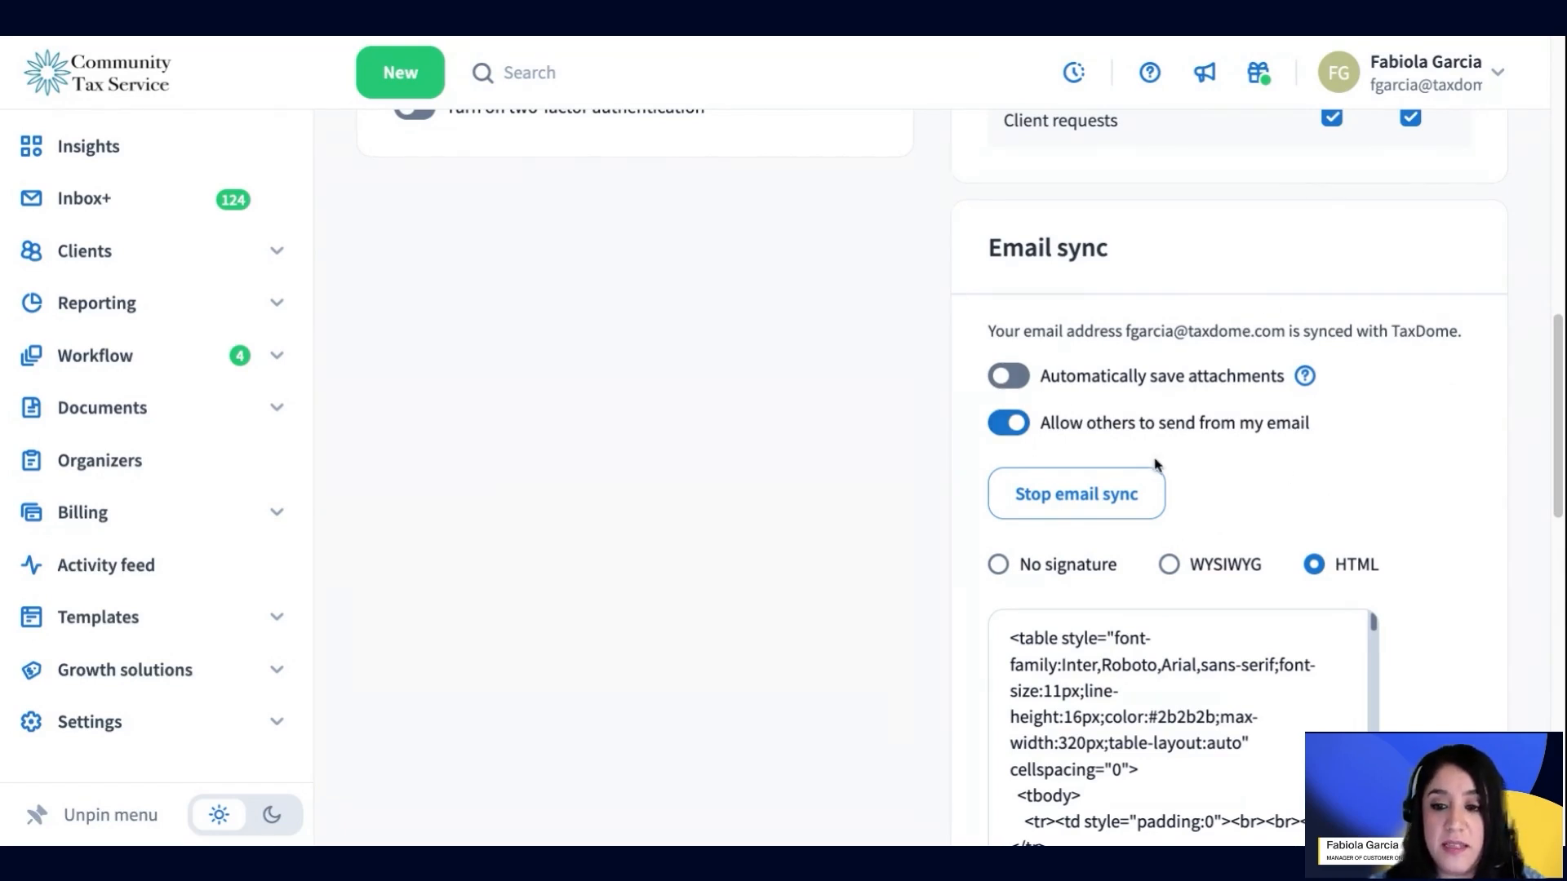
Choose WYSIWYG signature format, then type and erase test text 'GHgdhsgd' and a name
scroll(1254, 570, "down", 3)
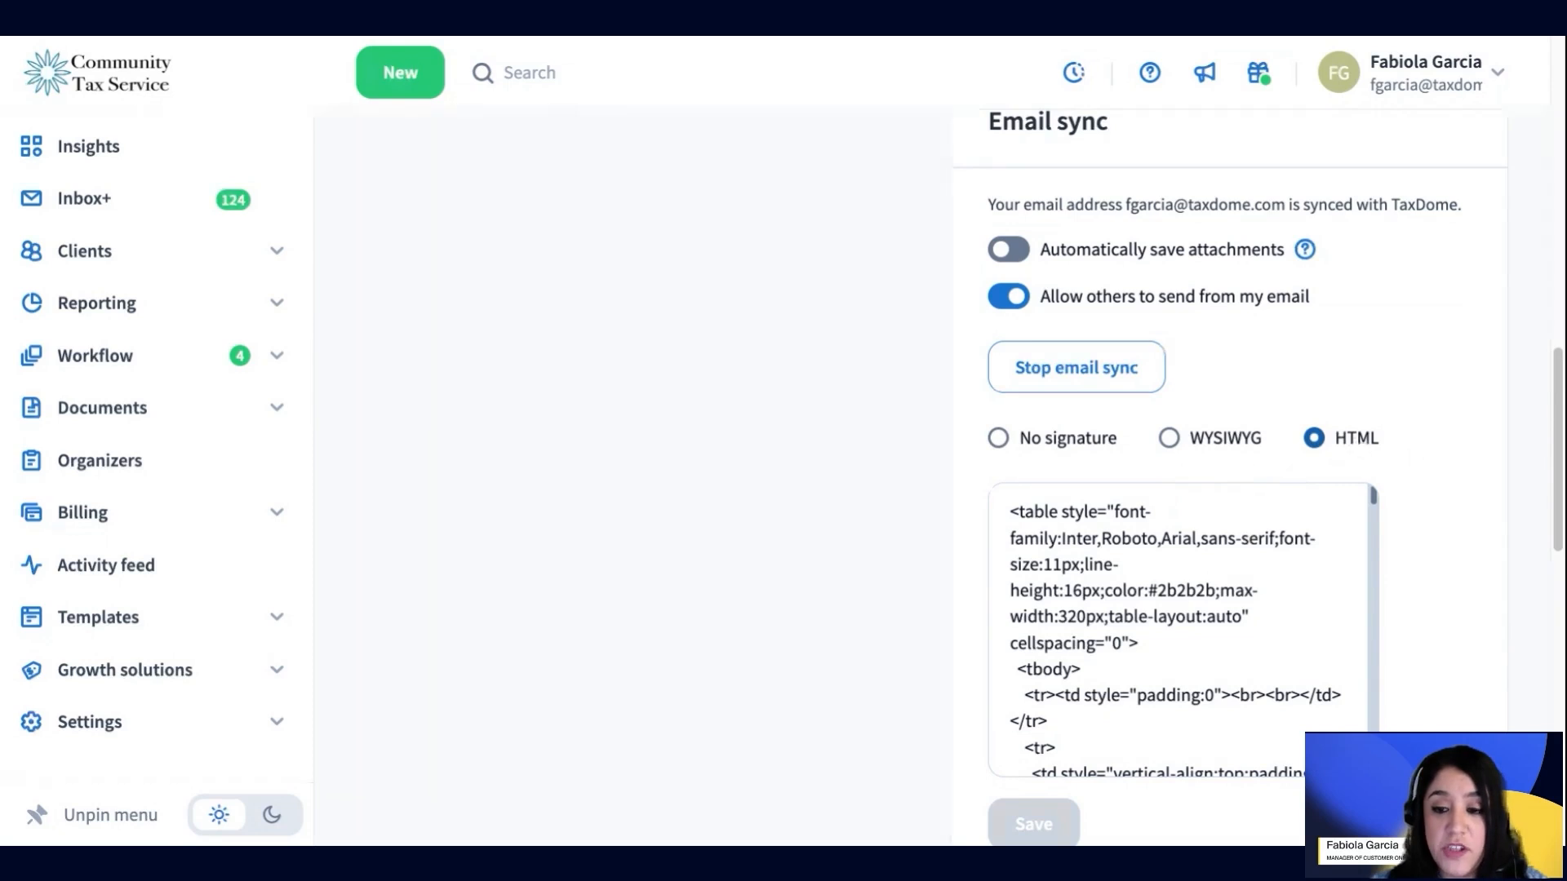
left_click(1209, 452)
left_click(1102, 598)
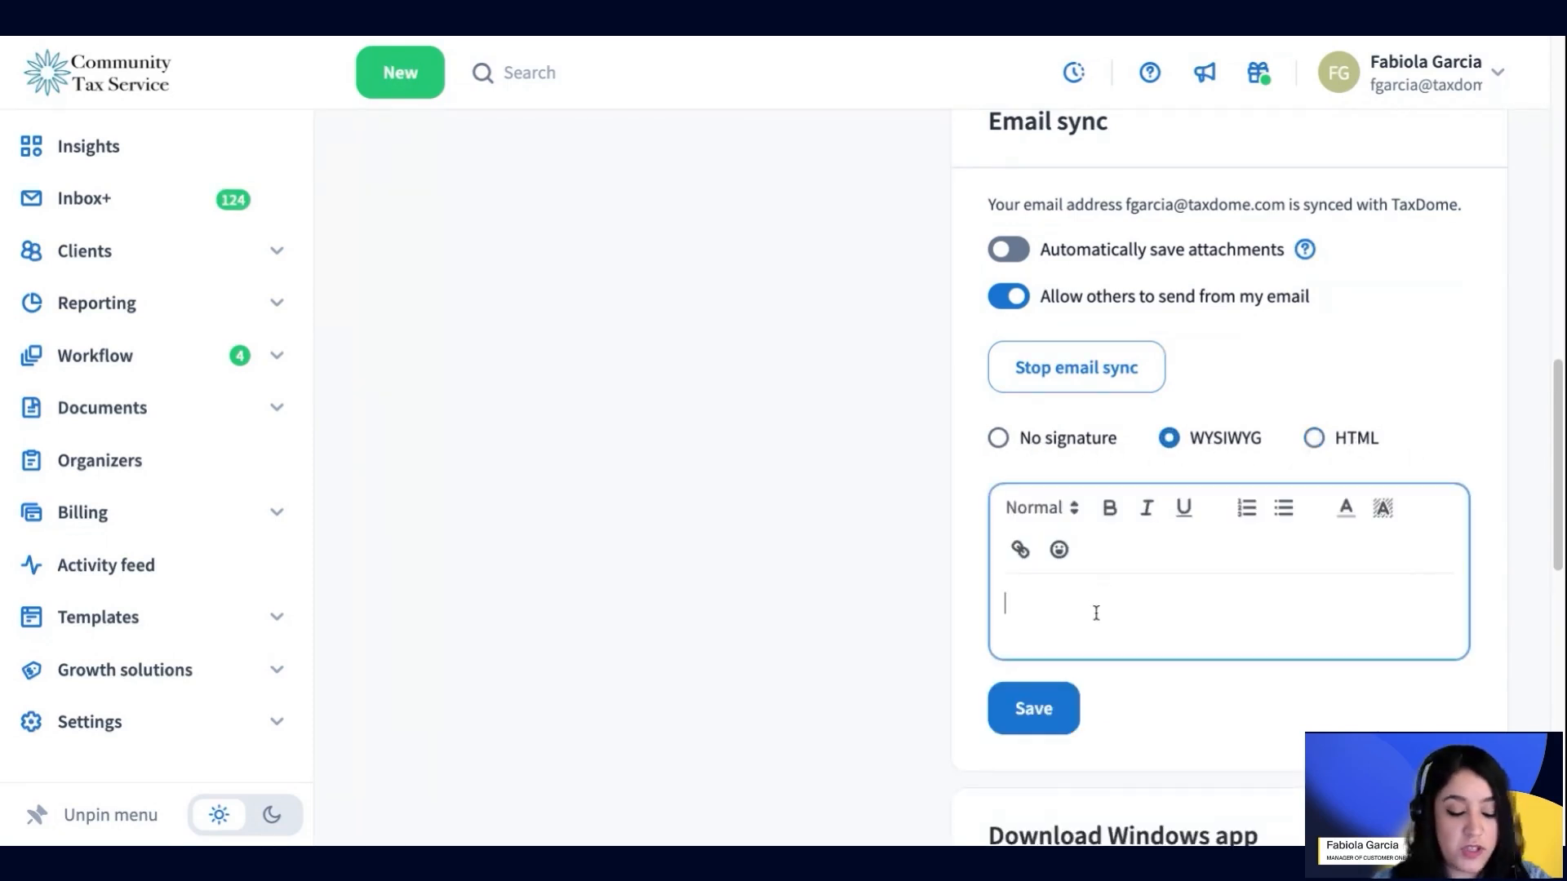
type("GHgdhsgd")
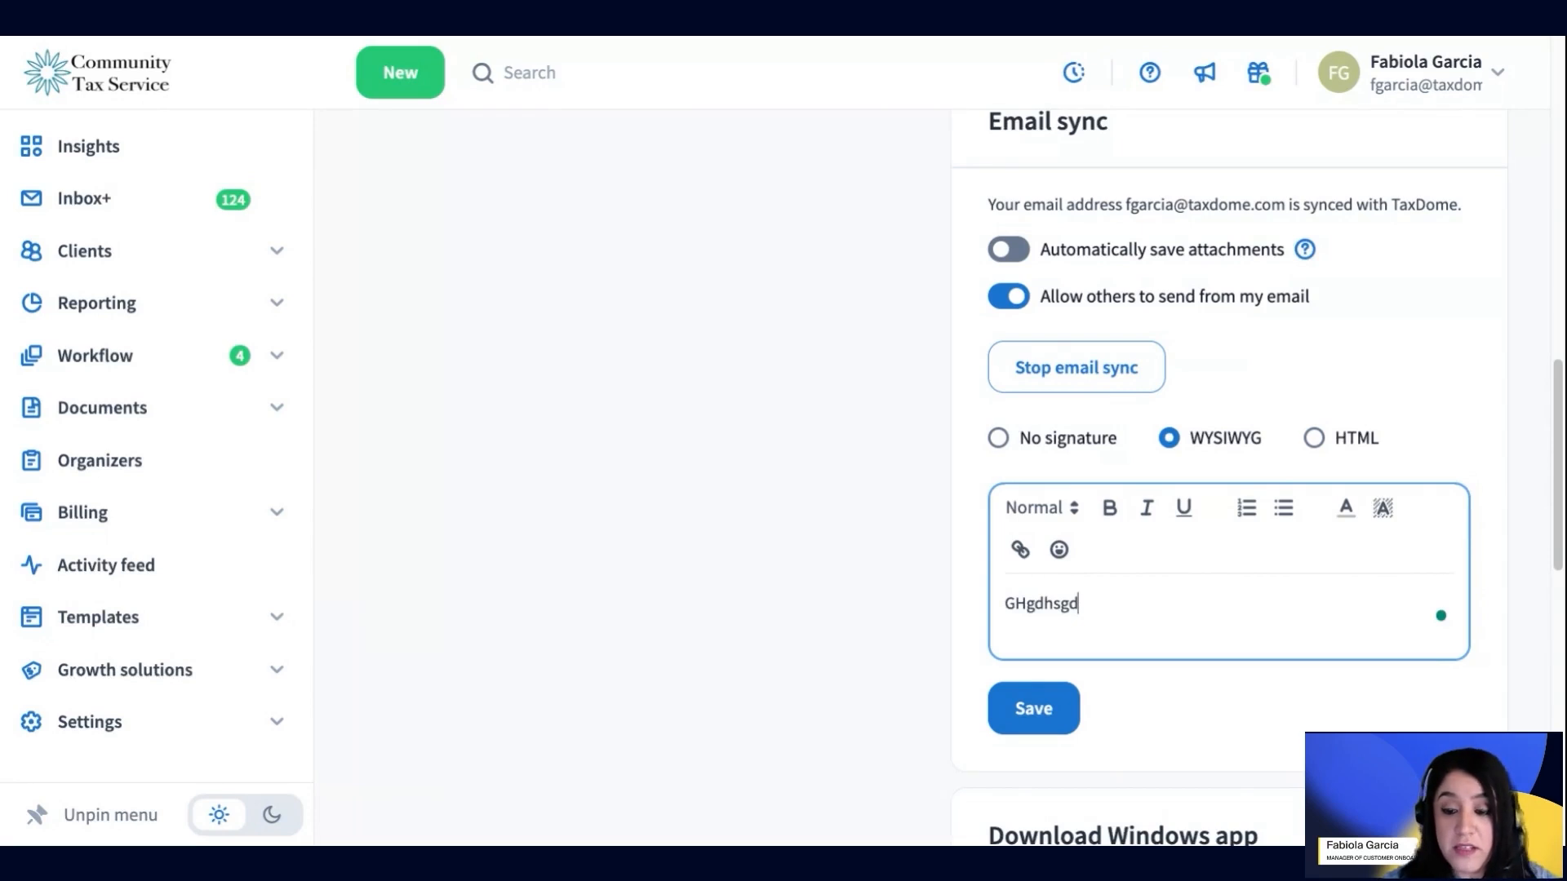
key("BackSpace")
key("BackSpace")
key("BackSpace")
key("BackSpace")
key("BackSpace")
key("BackSpace")
key("BackSpace")
key("BackSpace")
type("Fab")
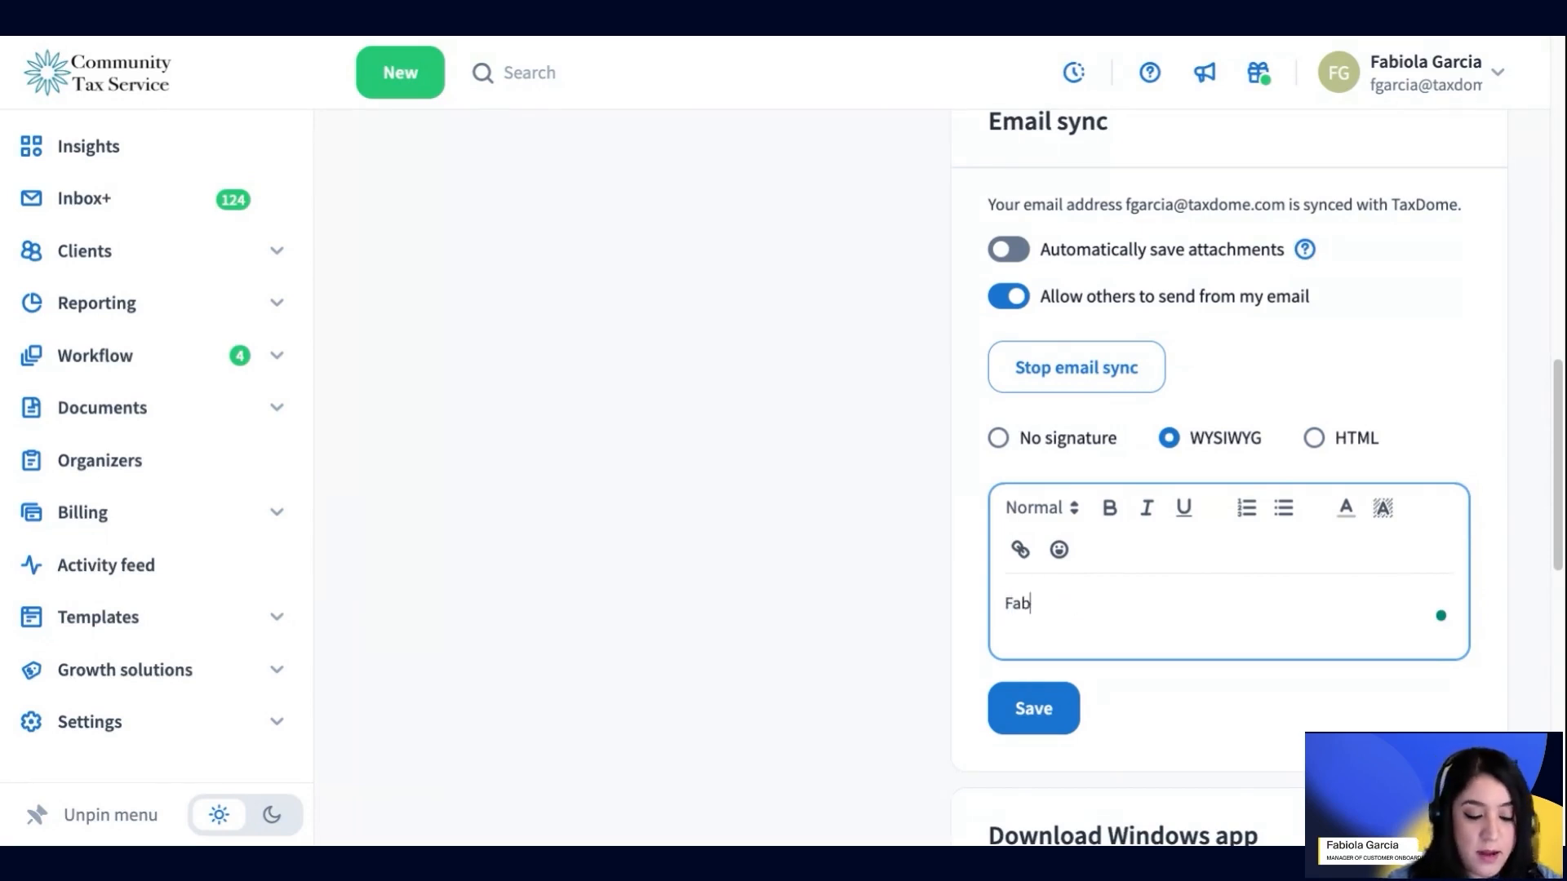
type("iola")
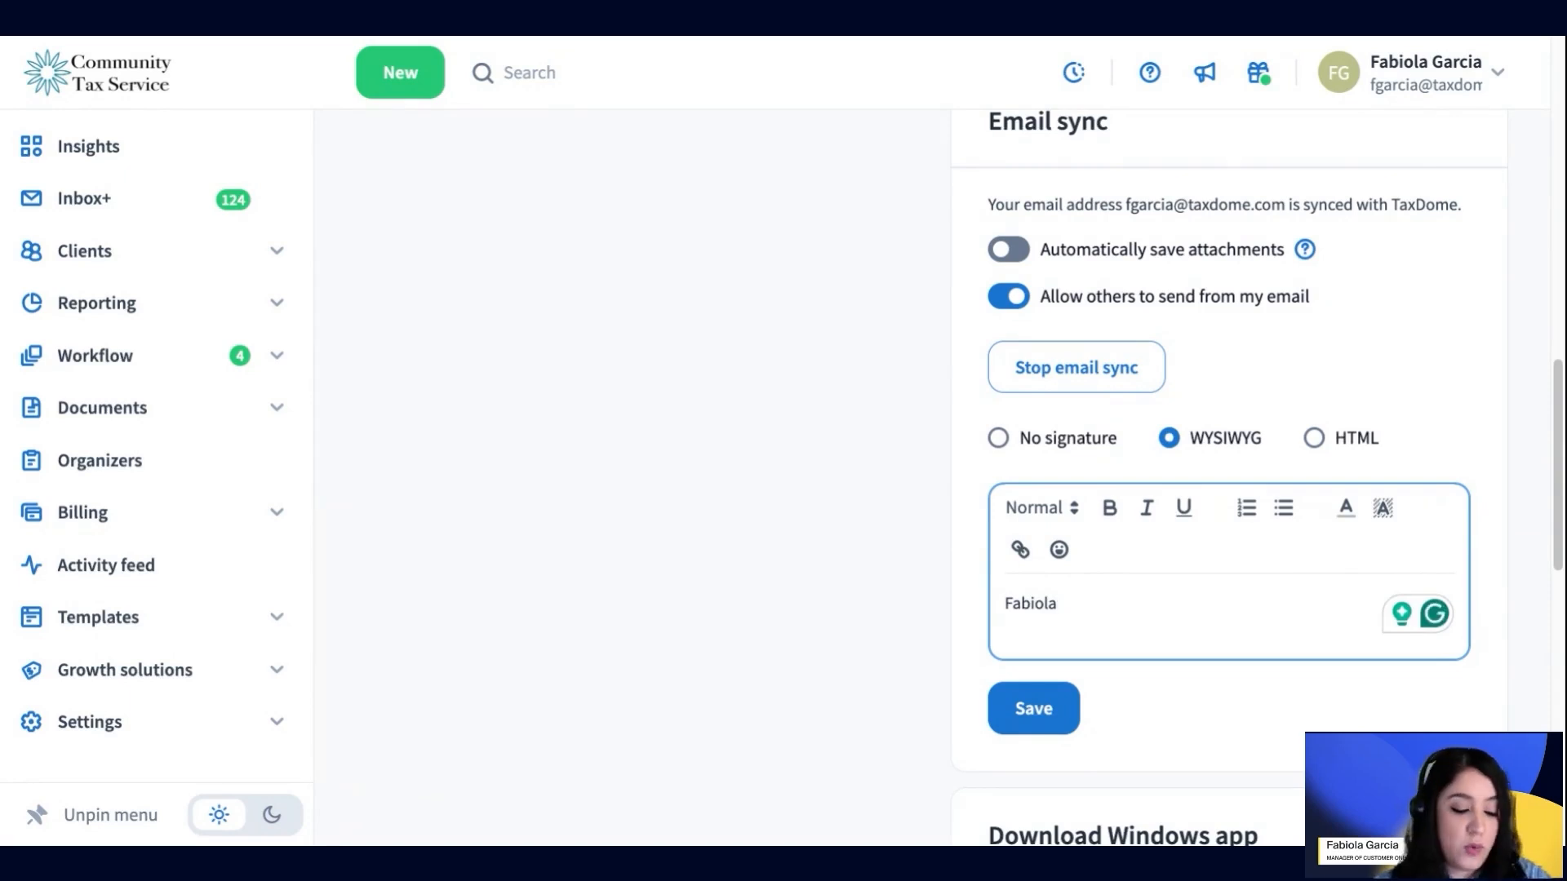
key("BackSpace")
key("BackSpace")
key("BackSpace")
key("BackSpace")
key("BackSpace")
key("BackSpace")
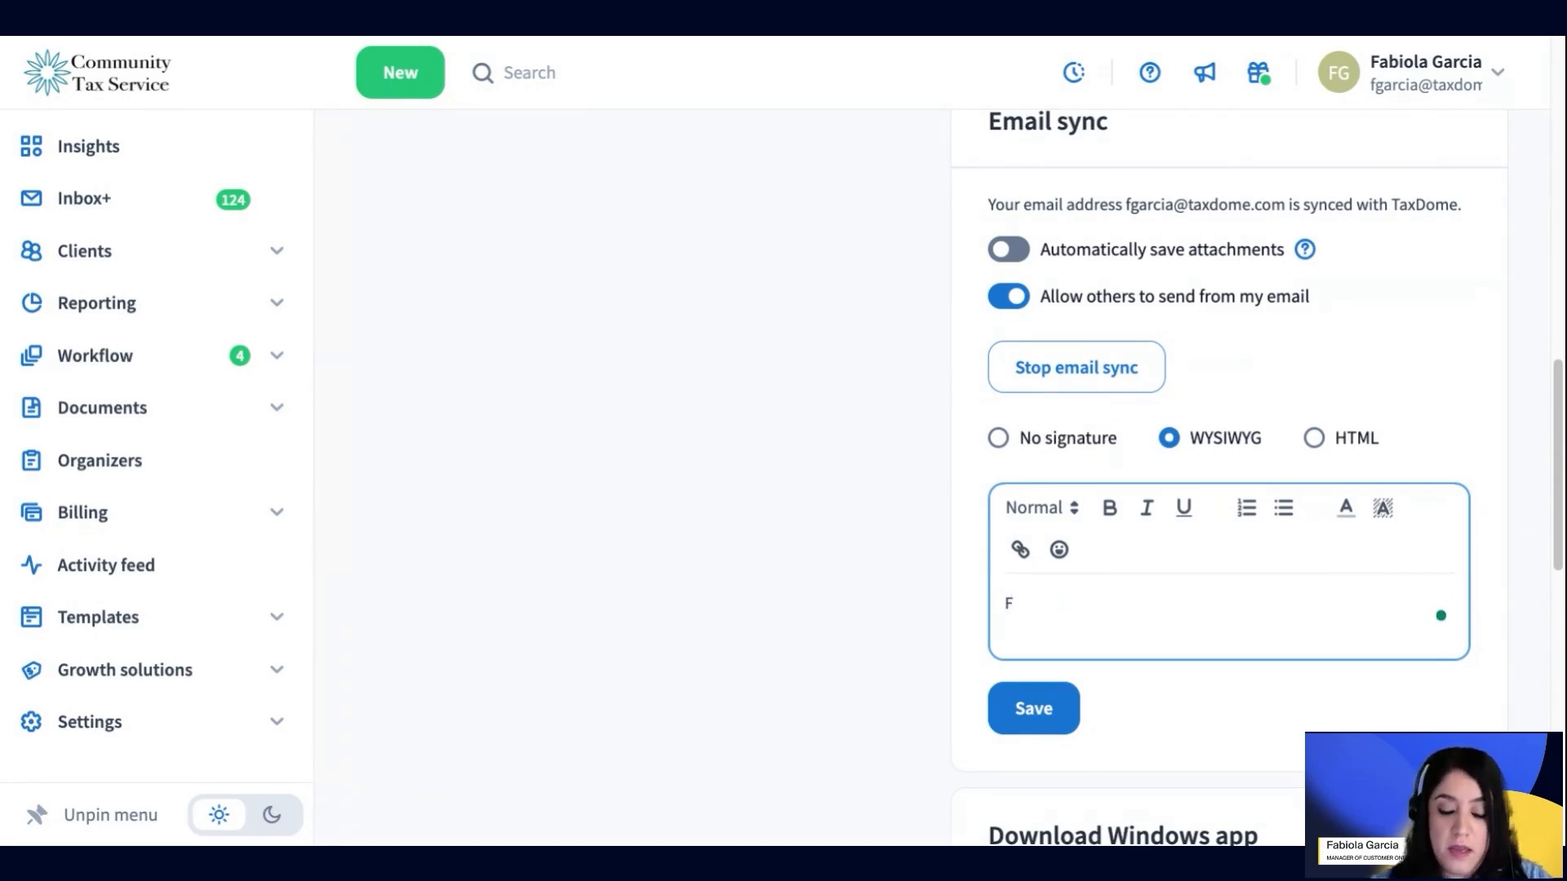
left_click(1313, 438)
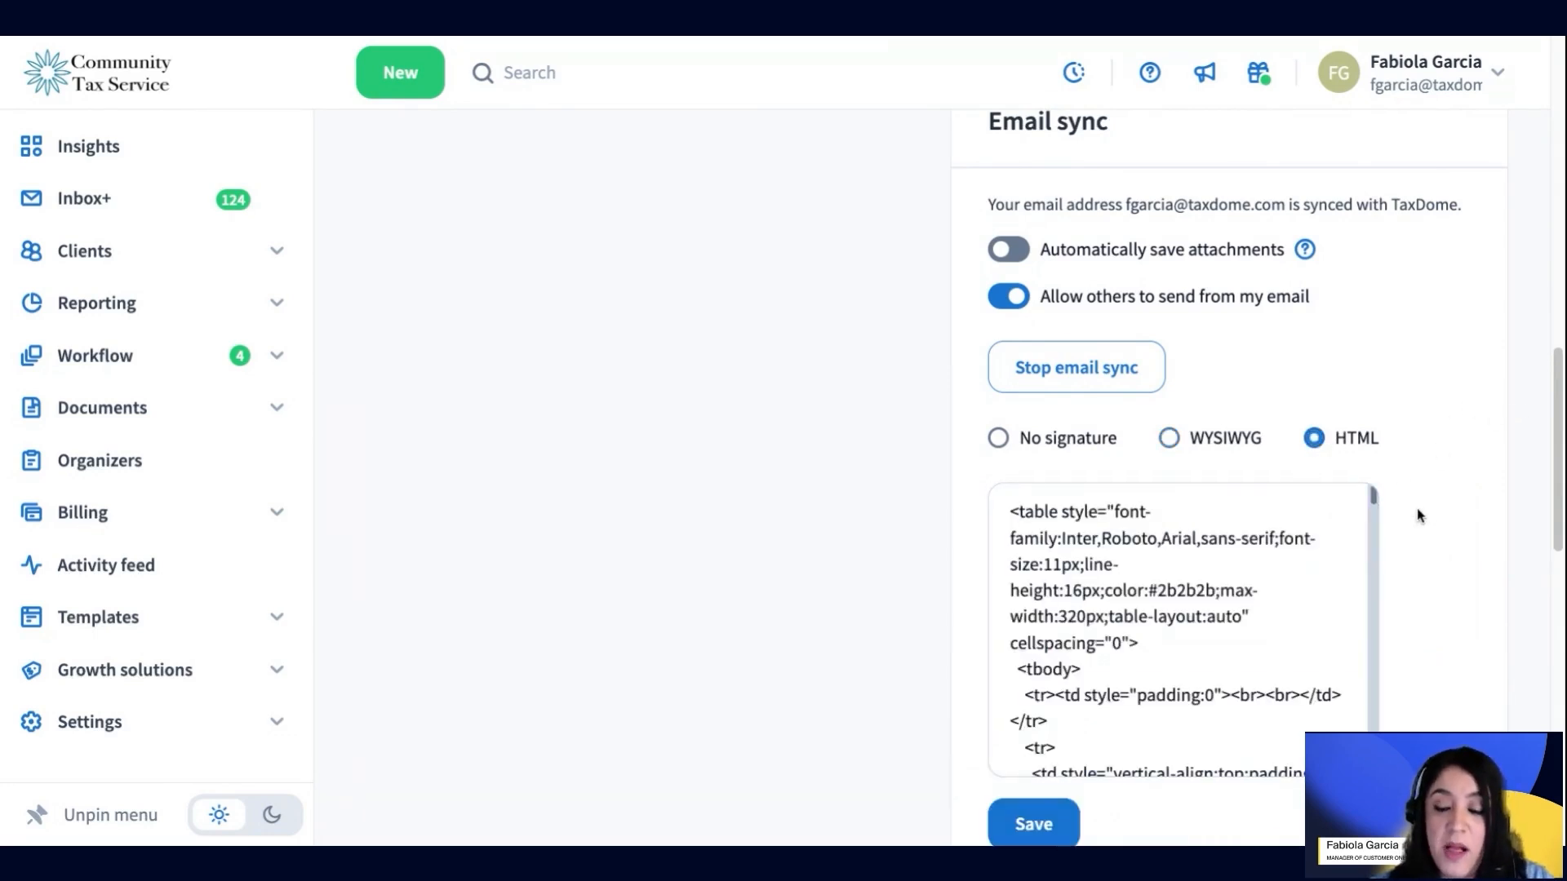
left_click(1175, 438)
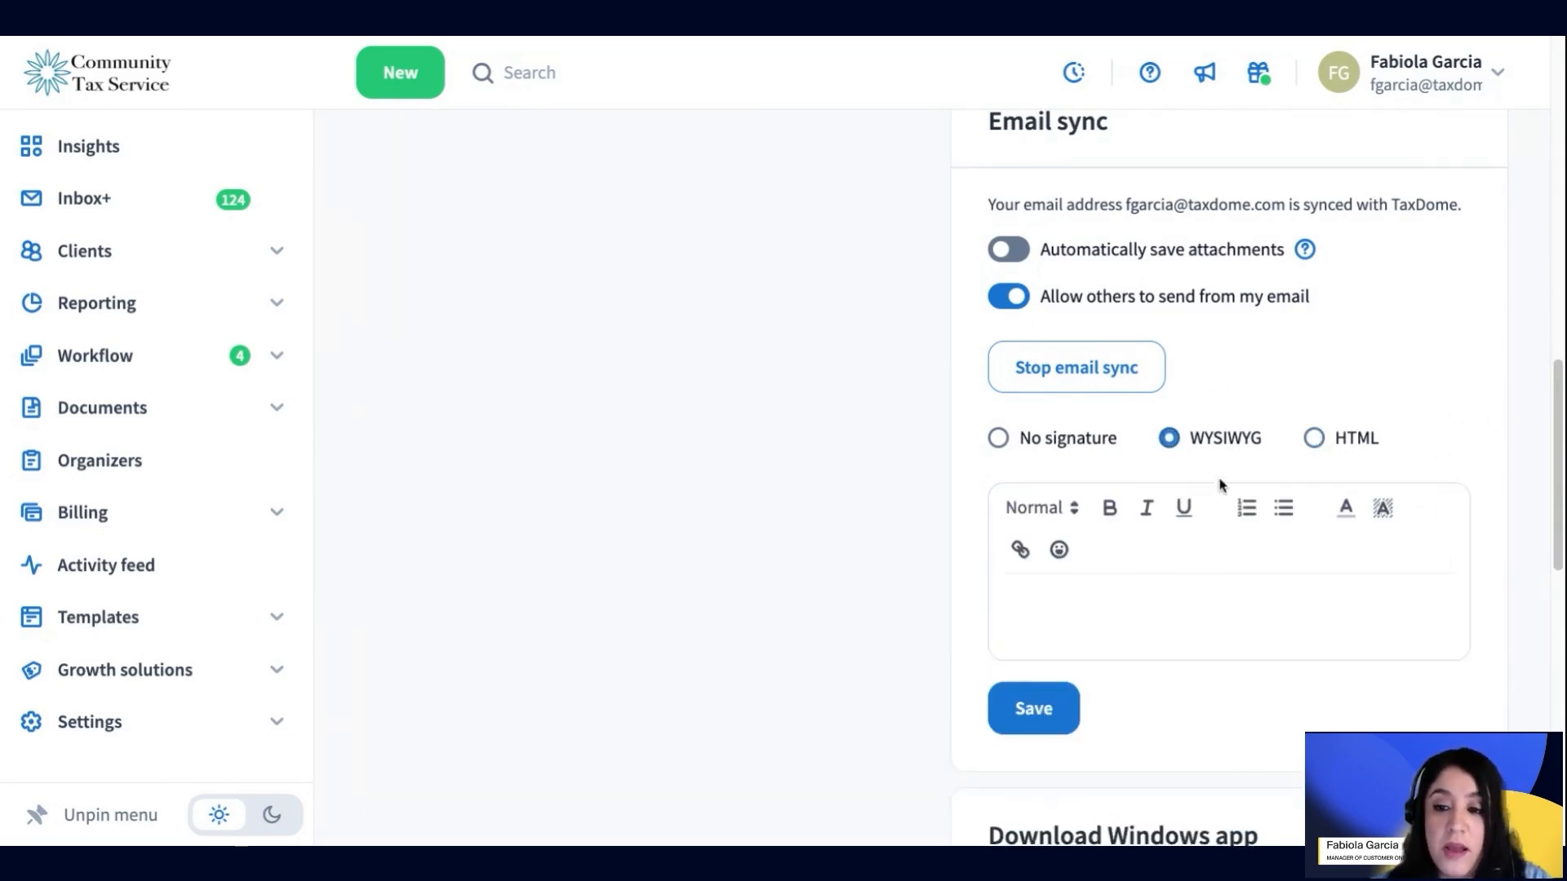